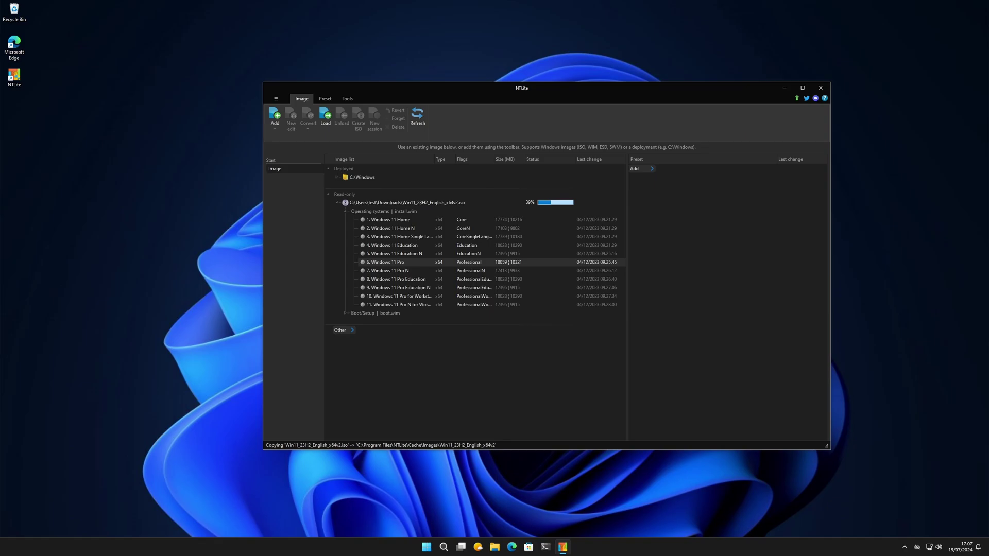
- Load edition 6, Windows 11 Pro, from the Win11_23H2_English_x64v2 install.wim
{"action": "mouse_move", "coordinate": [578, 86]}
{"action": "left_mouse_down"}
{"action": "mouse_move", "coordinate": [563, 97]}
{"action": "mouse_move", "coordinate": [585, 83]}
{"action": "left_mouse_up"}
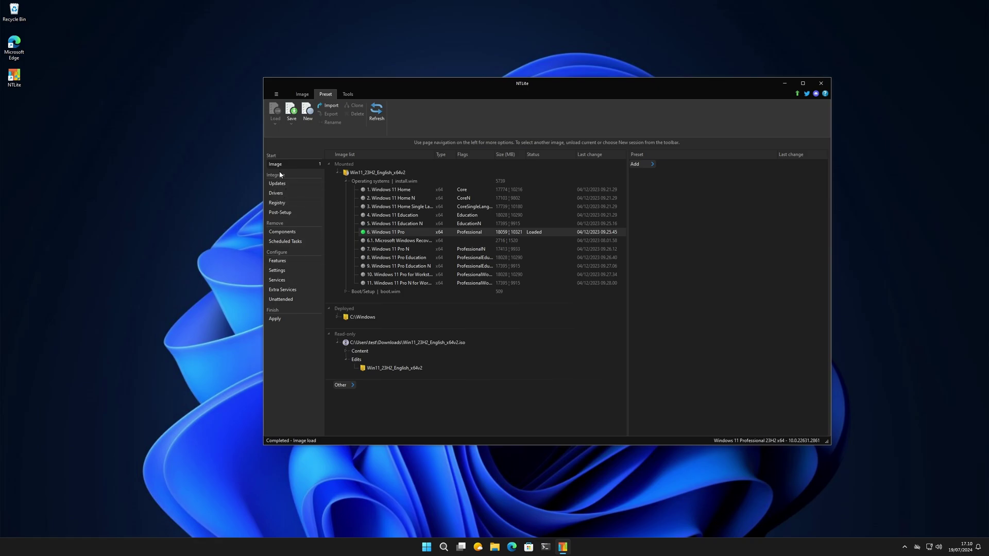
- Check the latest online updates for the image (three updates, 810.2 MB), then close the list
{"action": "left_click", "coordinate": [285, 183]}
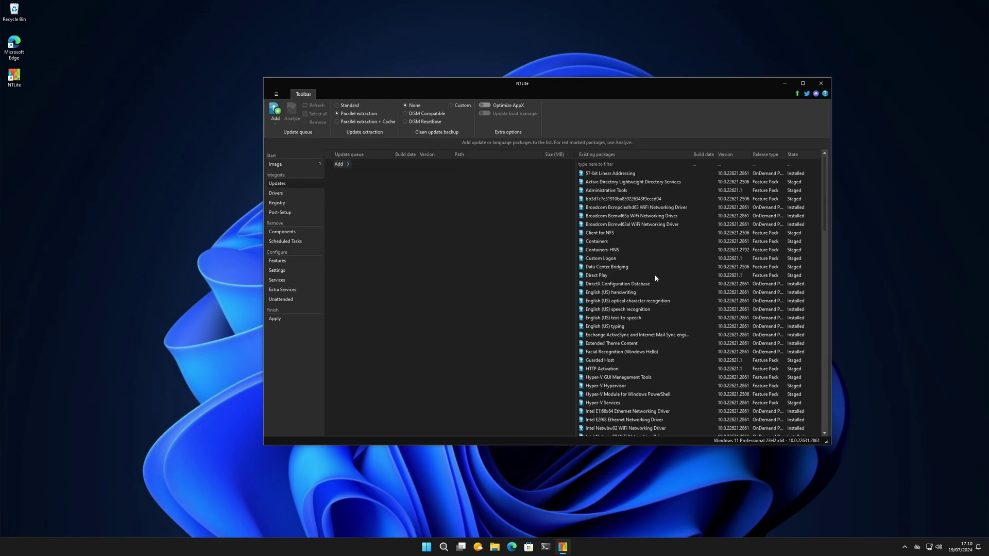
{"action": "scroll", "coordinate": [669, 257], "scroll_direction": "down", "scroll_amount": 15}
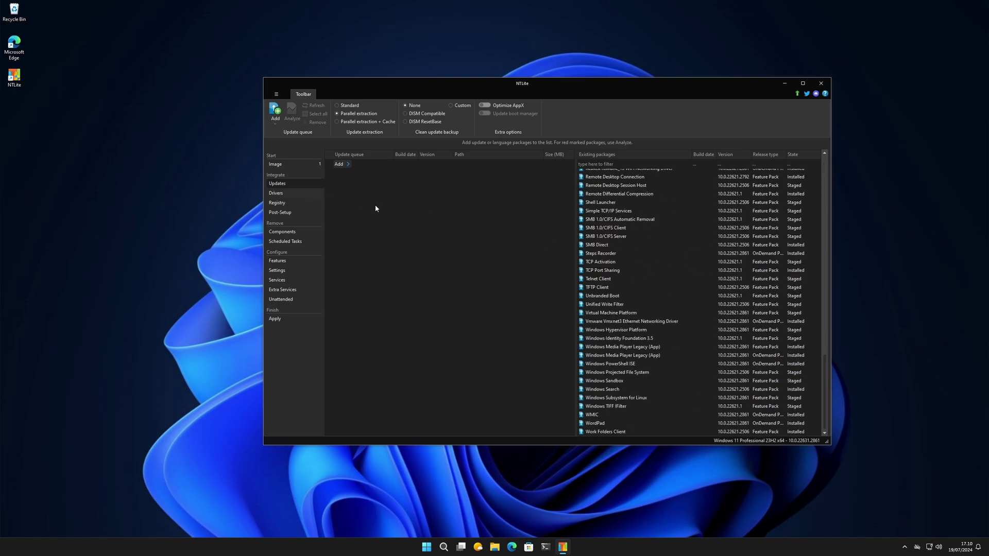
{"action": "scroll", "coordinate": [650, 292], "scroll_direction": "up", "scroll_amount": 10}
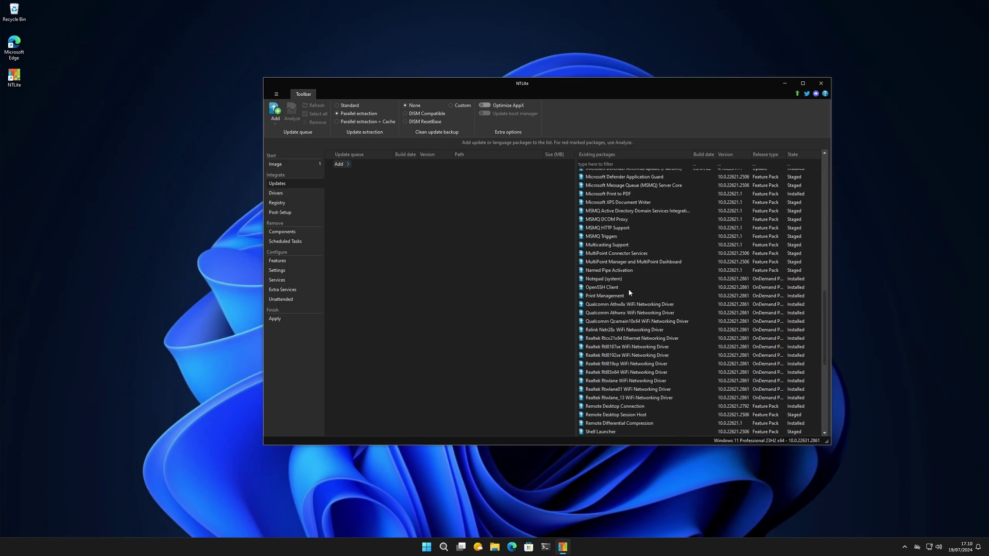
{"action": "left_click", "coordinate": [268, 126]}
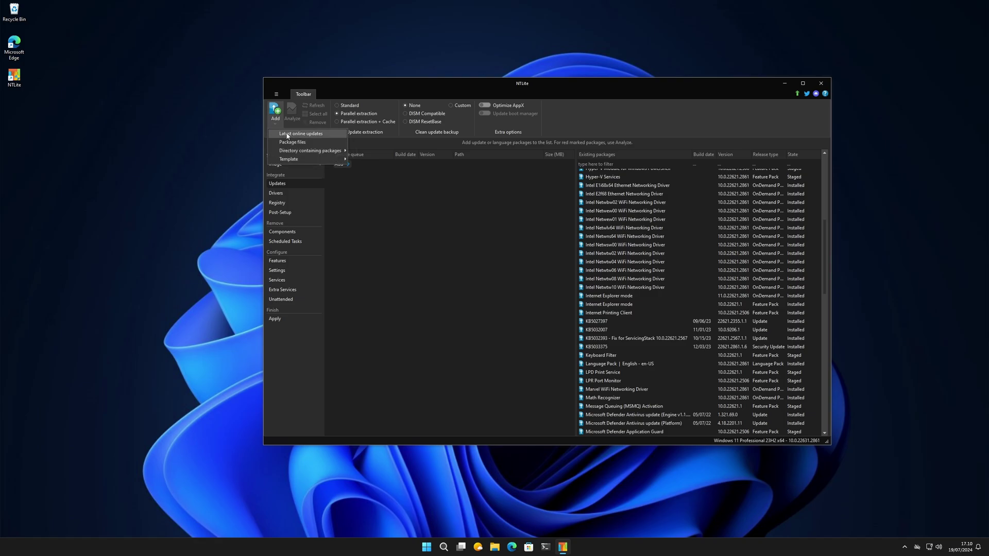
{"action": "left_click", "coordinate": [288, 135]}
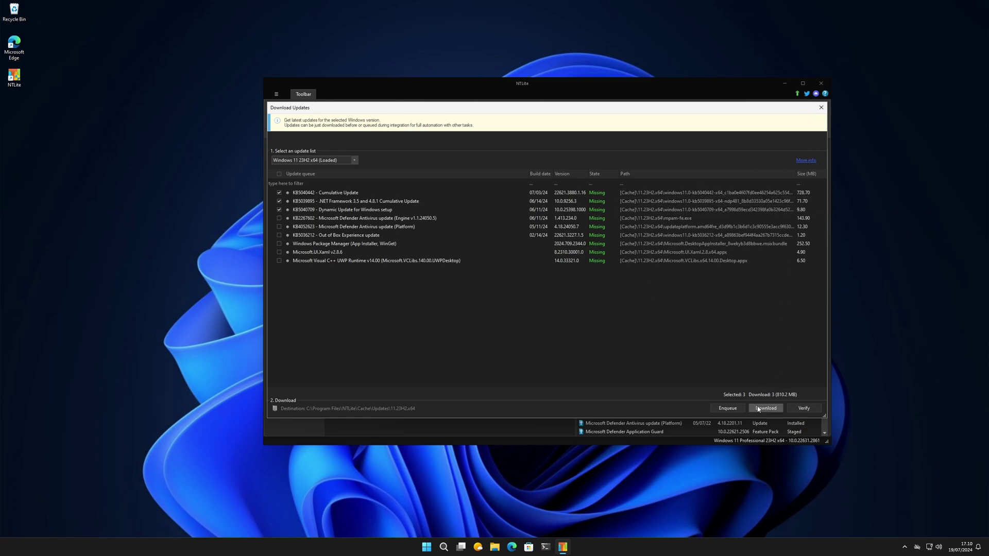
{"action": "left_click", "coordinate": [821, 108]}
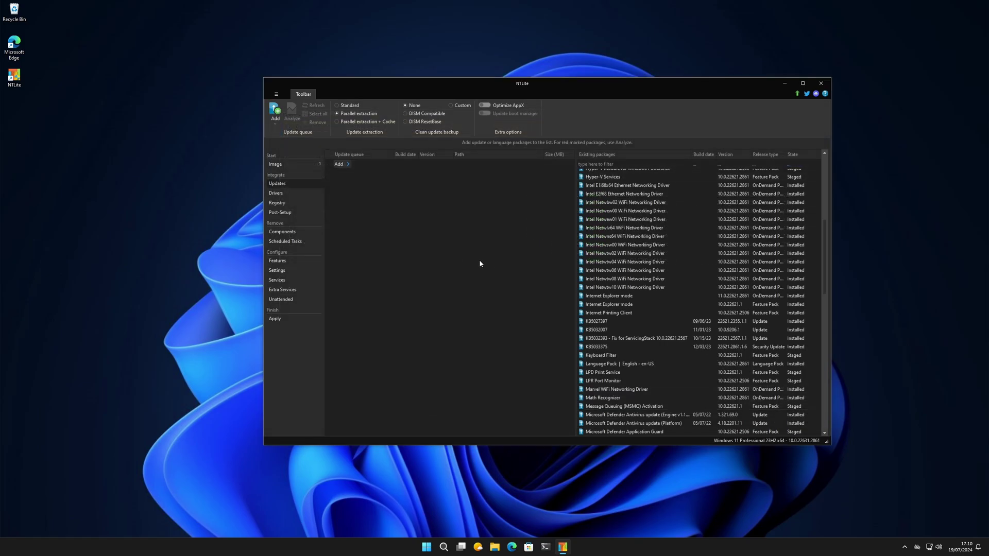
- Show the Drivers page with its driver queue and hardware checklist
{"action": "left_click", "coordinate": [276, 193]}
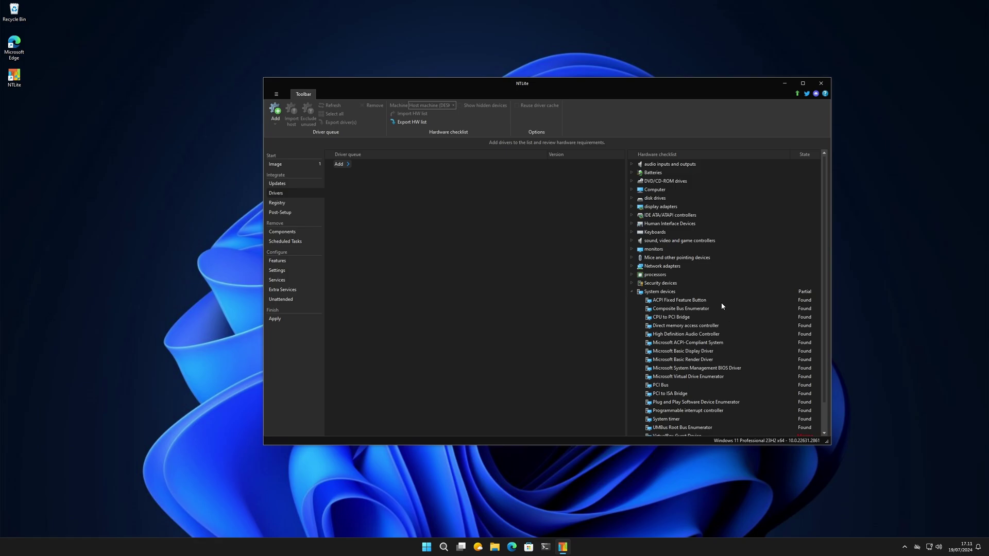
{"action": "scroll", "coordinate": [721, 305], "scroll_direction": "down", "scroll_amount": 1}
{"action": "scroll", "coordinate": [708, 293], "scroll_direction": "up", "scroll_amount": 1}
- Visit the Registry and Post-Setup pages and view the after-logon task options
{"action": "left_click", "coordinate": [277, 203]}
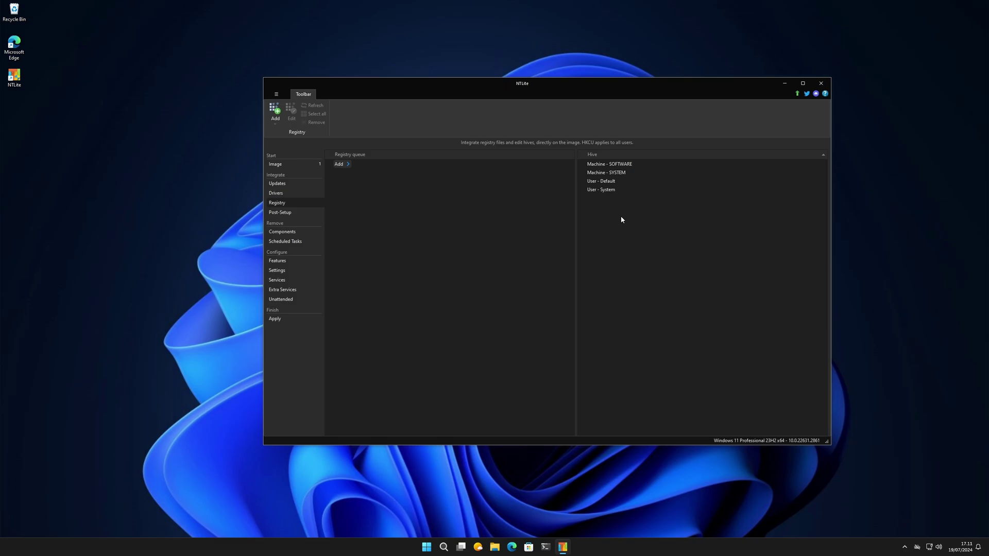
{"action": "left_click", "coordinate": [291, 213]}
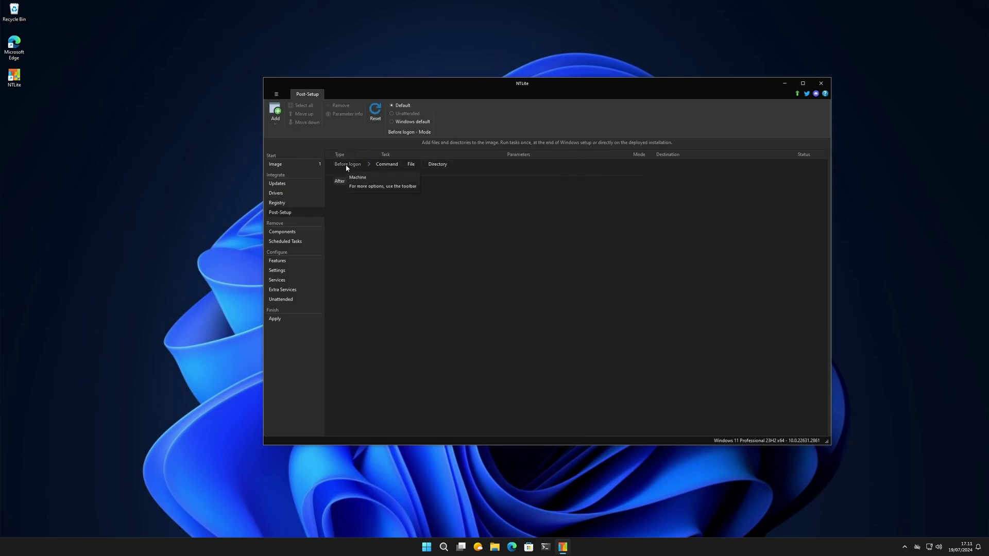
{"action": "mouse_move", "coordinate": [339, 186]}
{"action": "left_click", "coordinate": [365, 181]}
- Open Components, accept the removal warning and expand the Apps group
{"action": "left_click", "coordinate": [282, 232]}
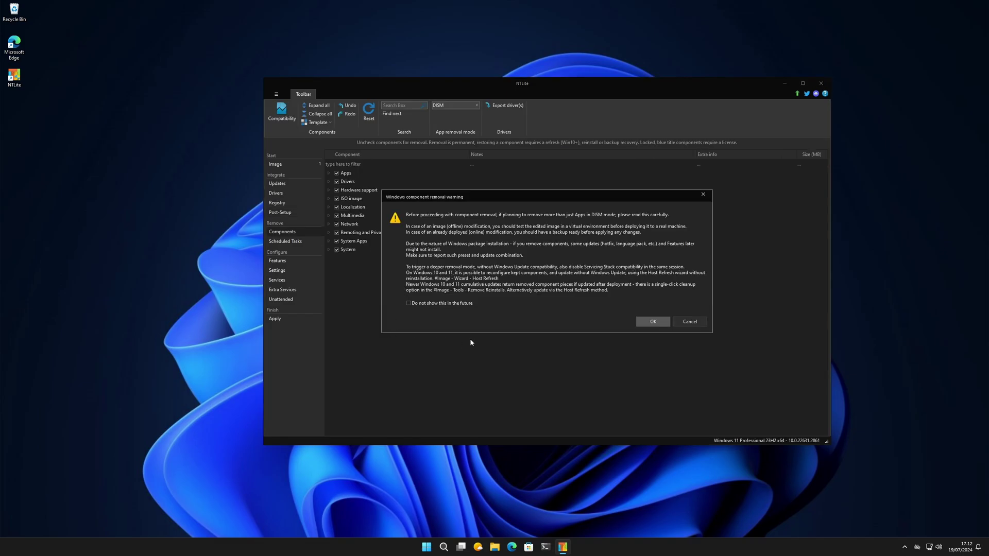
{"action": "left_click", "coordinate": [652, 323]}
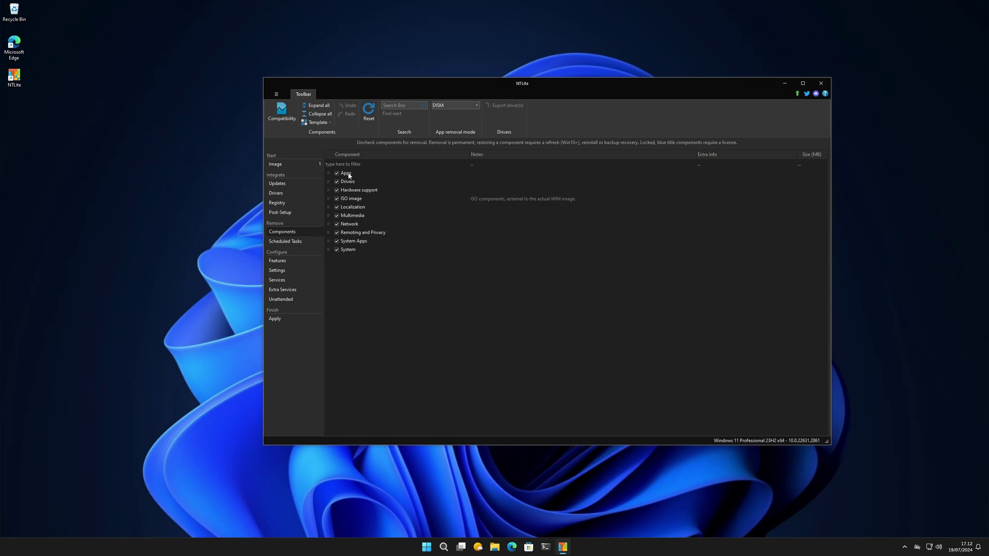
{"action": "left_click", "coordinate": [328, 173]}
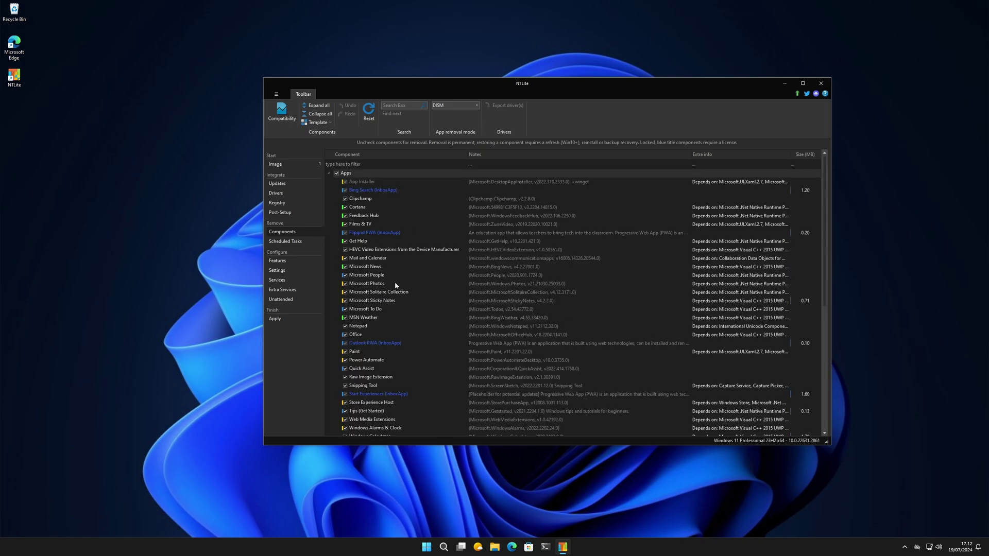
- Mark Xbox App, Xbox Game Bar Plugin, Xbox Game Bar and Xbox TCUI for removal
{"action": "scroll", "coordinate": [425, 322], "scroll_direction": "down", "scroll_amount": 9}
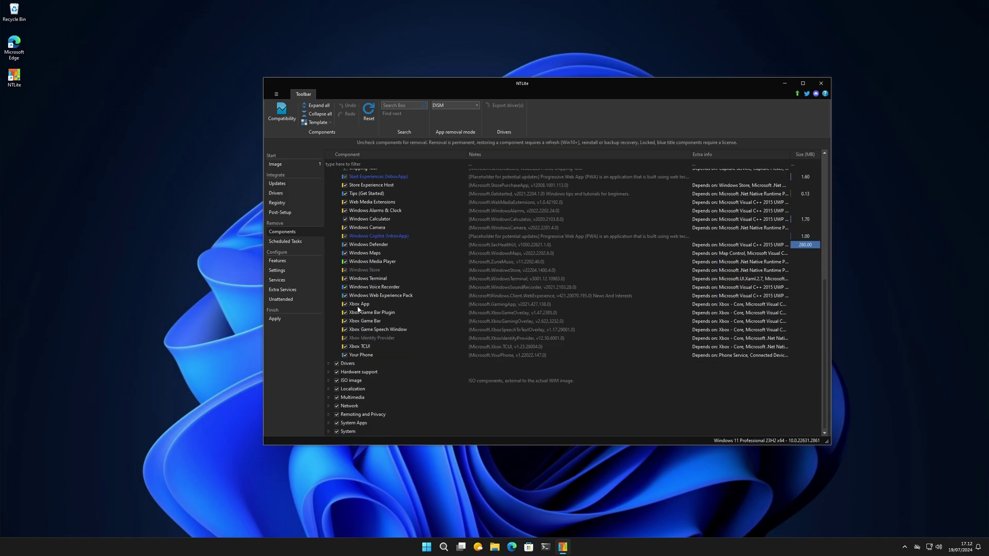
{"action": "left_click", "coordinate": [345, 305]}
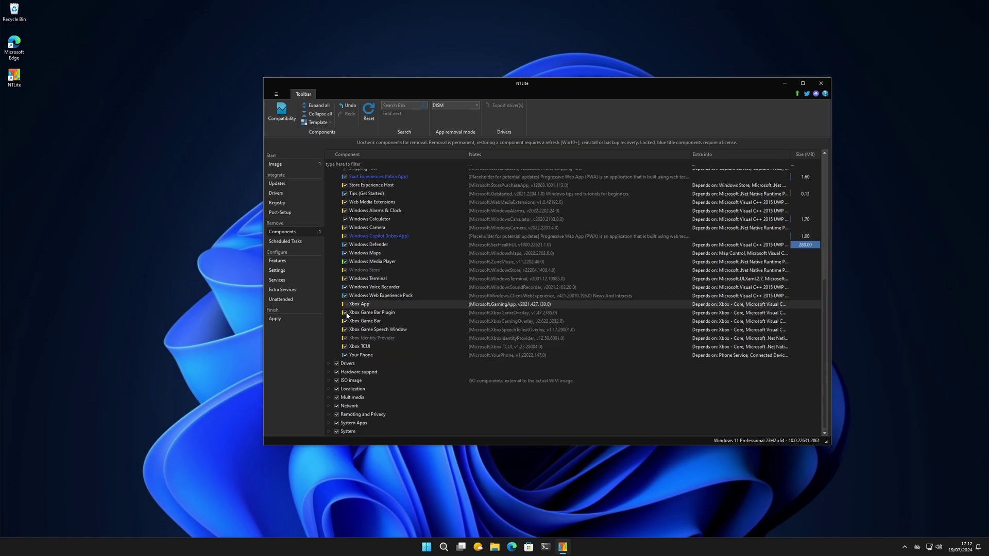
{"action": "left_click", "coordinate": [345, 313]}
{"action": "left_click", "coordinate": [345, 329]}
{"action": "left_click", "coordinate": [344, 347]}
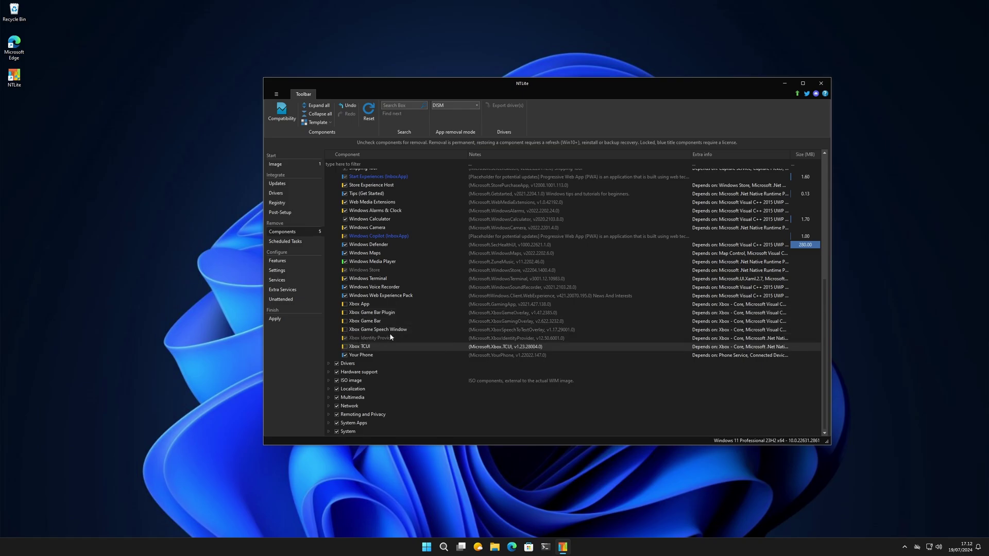
- Mark Films & TV, Cortana, Clipchamp, Microsoft To Do, Solitaire Collection and Paint for removal
{"action": "scroll", "coordinate": [412, 328], "scroll_direction": "up", "scroll_amount": 8}
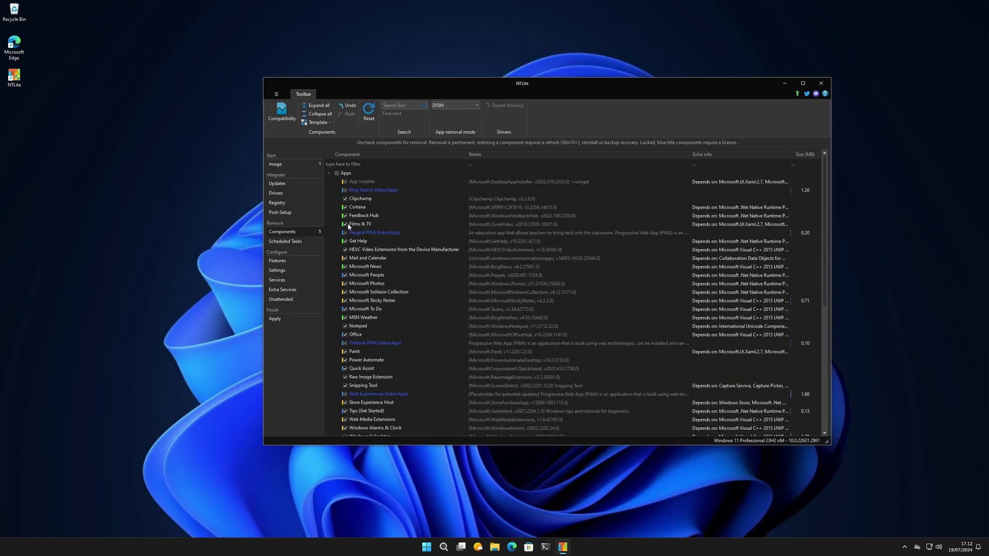
{"action": "left_click", "coordinate": [345, 224]}
{"action": "left_click", "coordinate": [344, 207]}
{"action": "left_click", "coordinate": [345, 199]}
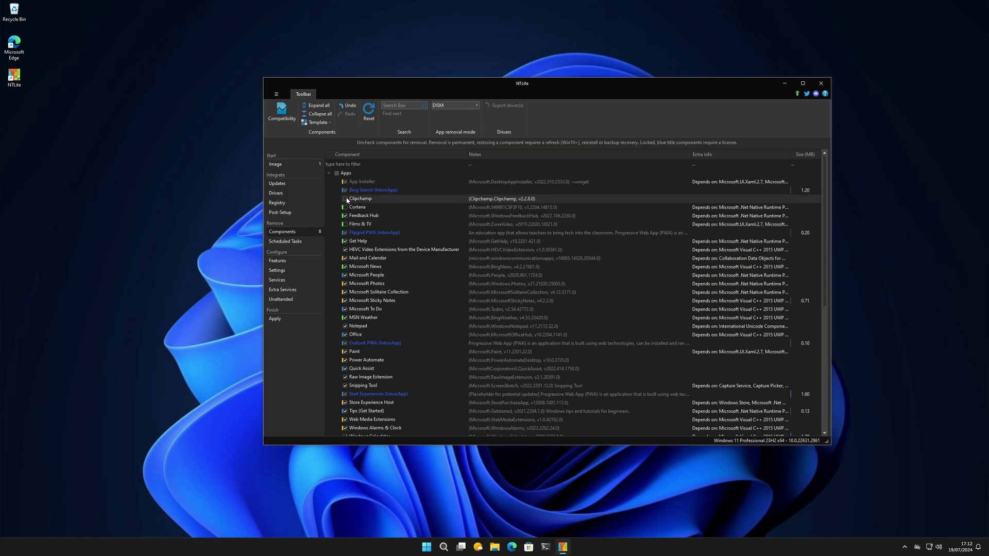
{"action": "scroll", "coordinate": [381, 282], "scroll_direction": "down", "scroll_amount": 2}
{"action": "left_click", "coordinate": [345, 258]}
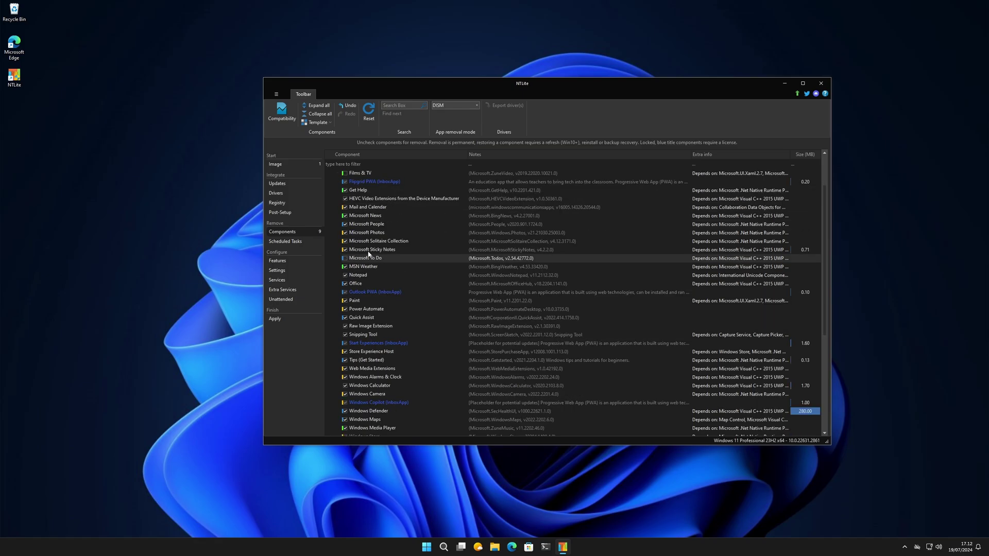
{"action": "left_click", "coordinate": [345, 241]}
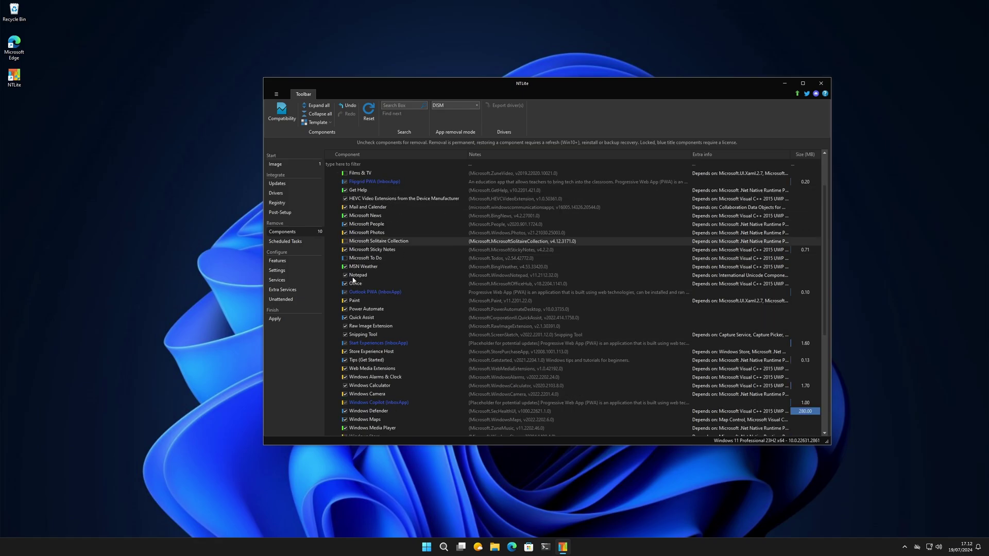
{"action": "left_click", "coordinate": [345, 301]}
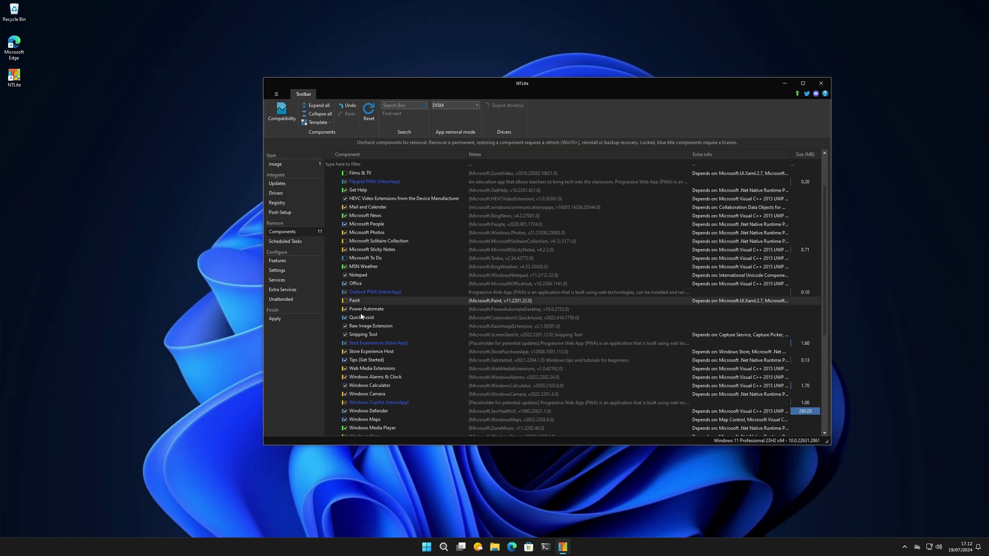
- Expand and collapse the Drivers component group to review it
{"action": "scroll", "coordinate": [381, 344], "scroll_direction": "down", "scroll_amount": 2}
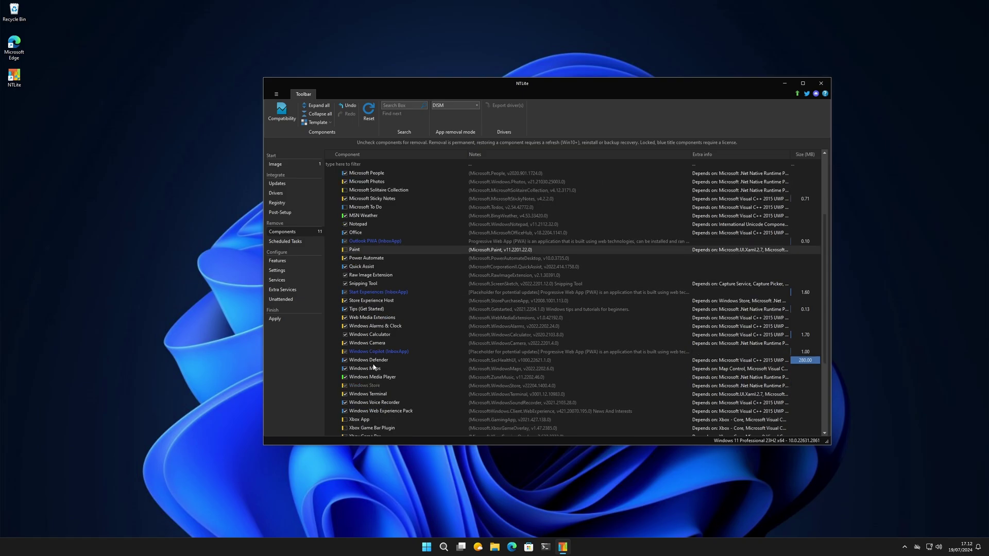
{"action": "scroll", "coordinate": [375, 371], "scroll_direction": "down", "scroll_amount": 5}
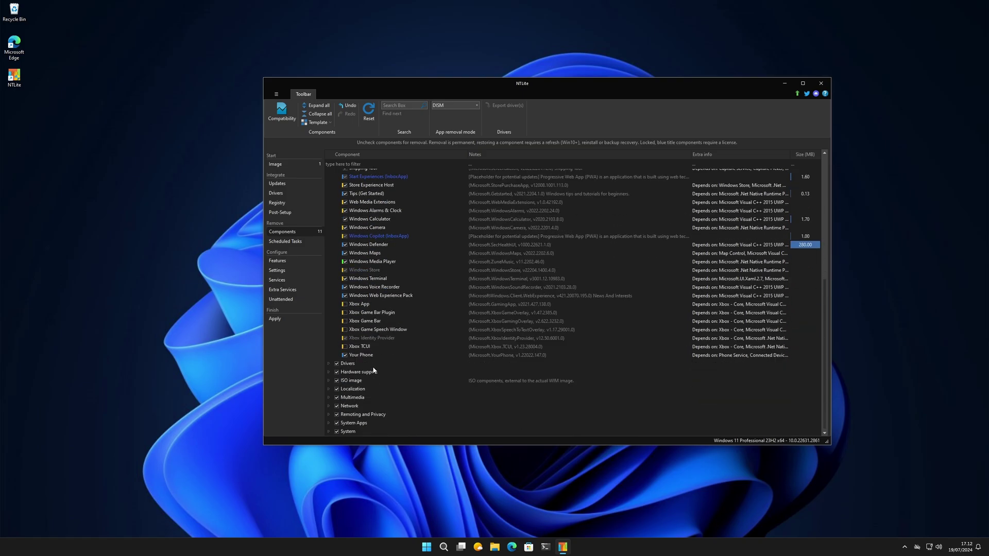
{"action": "left_click", "coordinate": [328, 364]}
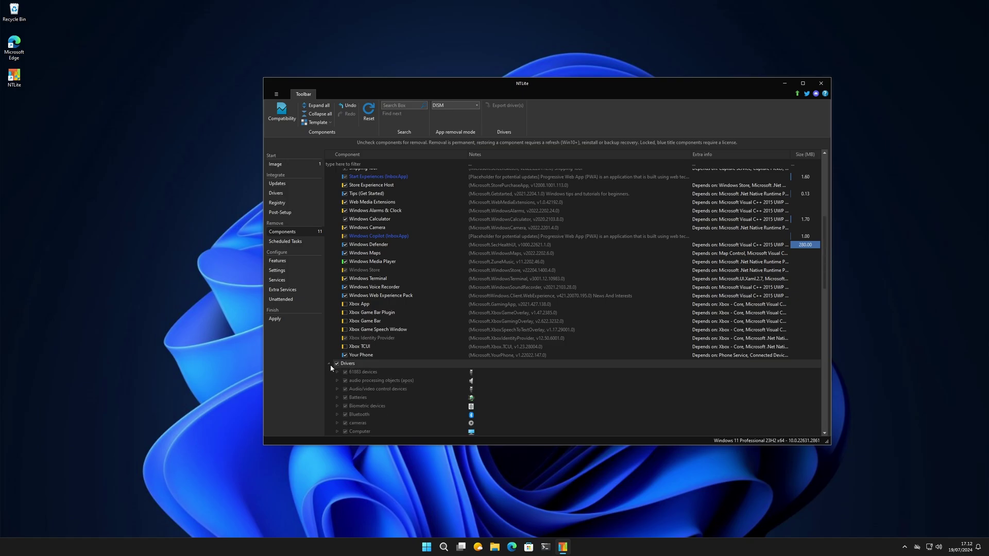
{"action": "scroll", "coordinate": [409, 388], "scroll_direction": "down", "scroll_amount": 5}
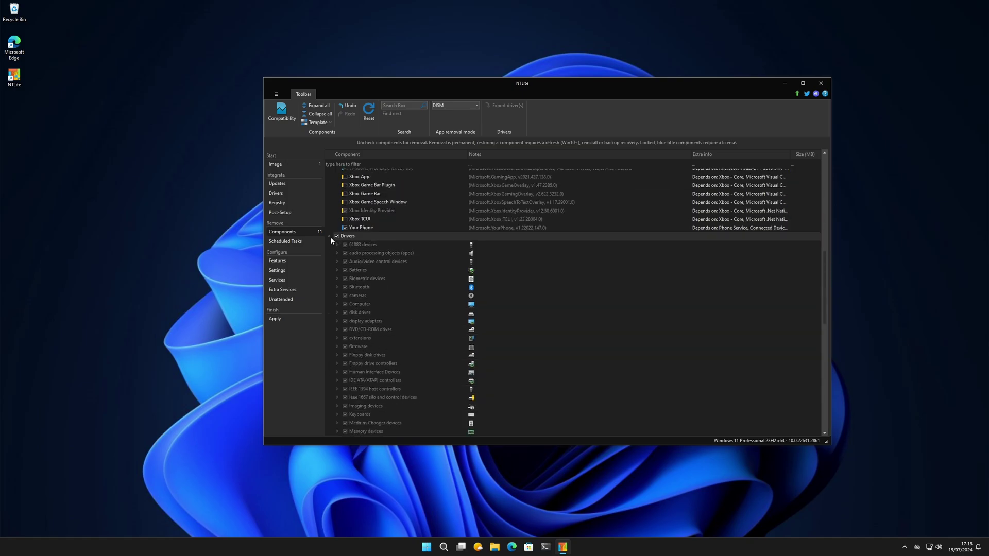
{"action": "left_click", "coordinate": [329, 237]}
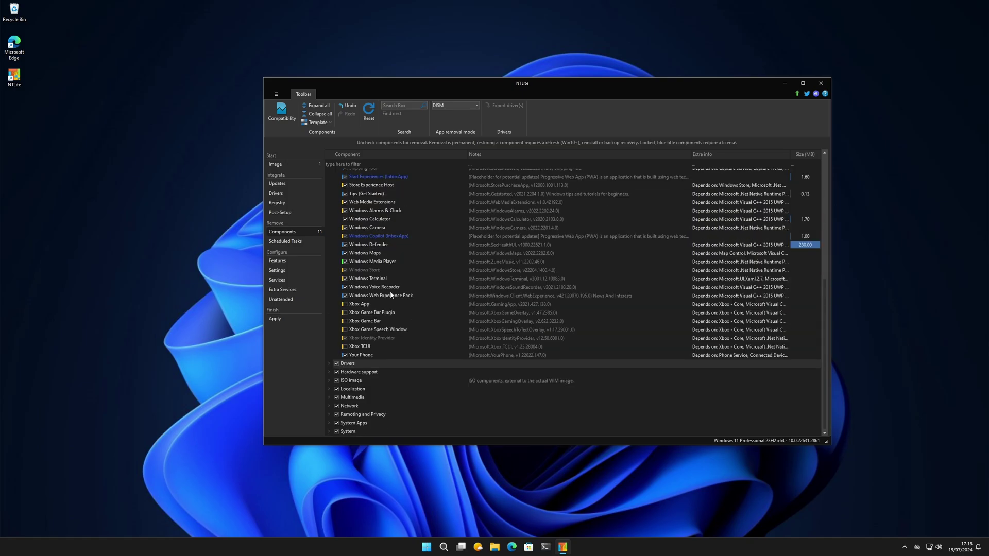
- Browse the Hardware support, ISO image, Localization and Multimedia component groups
{"action": "left_click", "coordinate": [329, 372]}
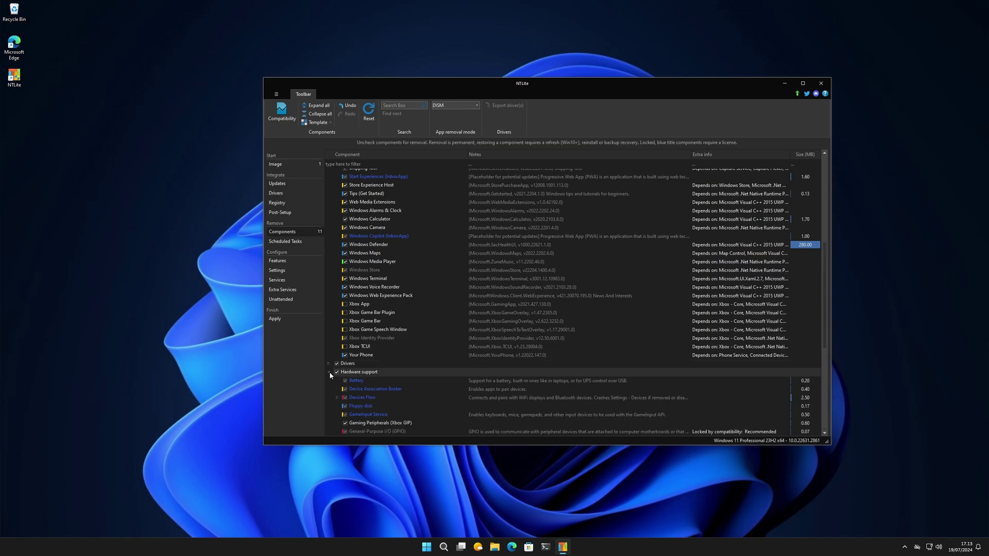
{"action": "scroll", "coordinate": [329, 372], "scroll_direction": "down", "scroll_amount": 5}
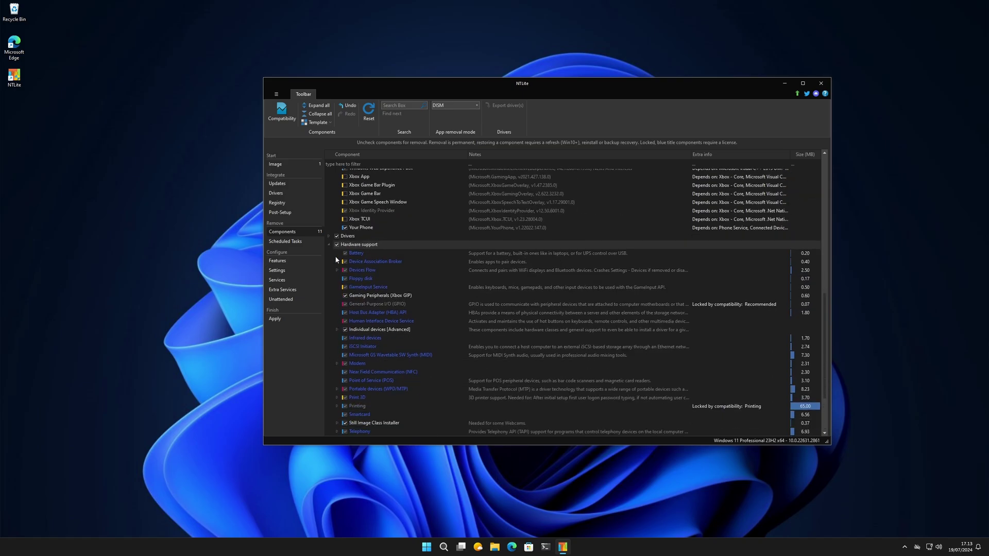
{"action": "left_click", "coordinate": [329, 245]}
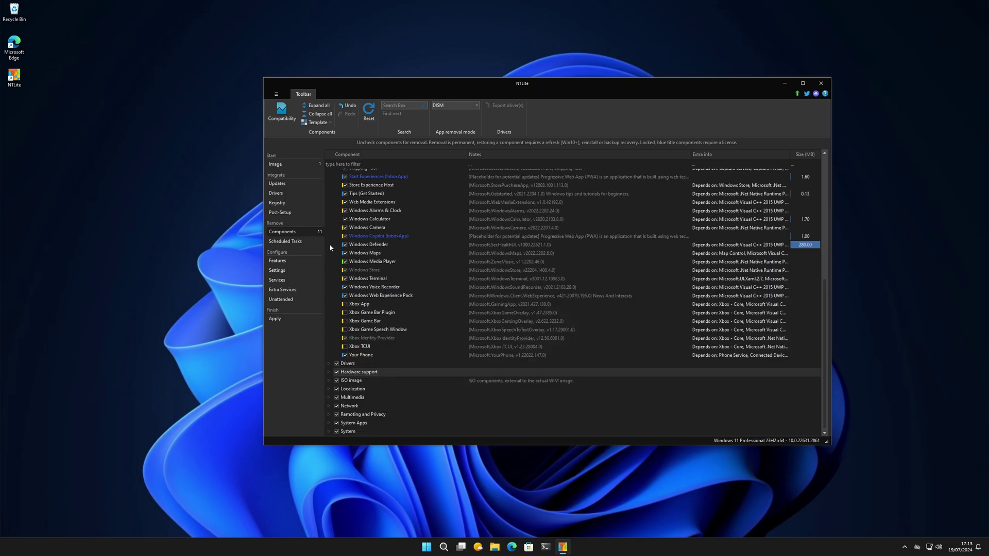
{"action": "left_click", "coordinate": [328, 381]}
{"action": "left_click", "coordinate": [328, 381]}
{"action": "left_click", "coordinate": [329, 389]}
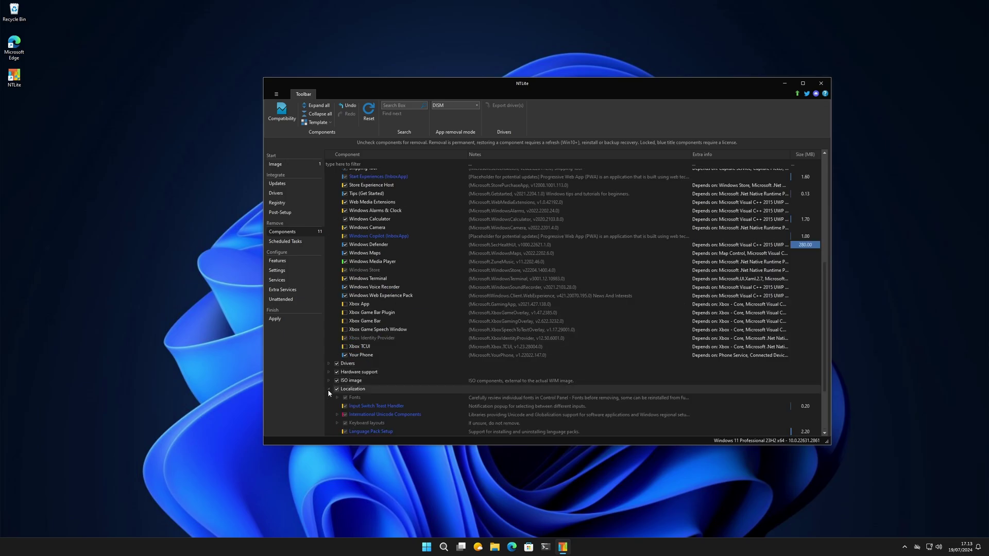
{"action": "left_click", "coordinate": [328, 389]}
{"action": "left_click", "coordinate": [328, 398]}
- Expand and scroll through the Network and Remoting and Privacy component groups
{"action": "scroll", "coordinate": [345, 382], "scroll_direction": "down", "scroll_amount": 5}
{"action": "left_click", "coordinate": [329, 406]}
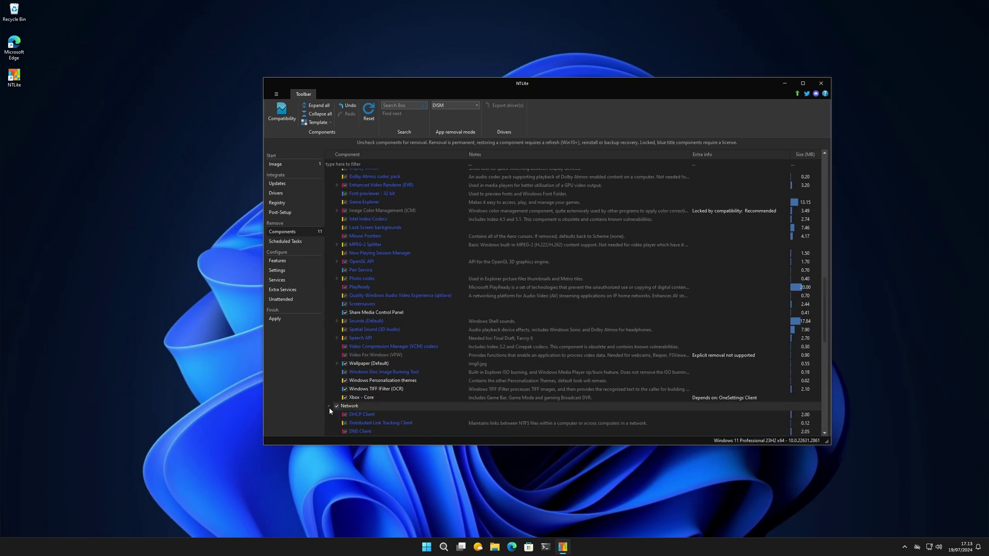
{"action": "scroll", "coordinate": [333, 406], "scroll_direction": "down", "scroll_amount": 10}
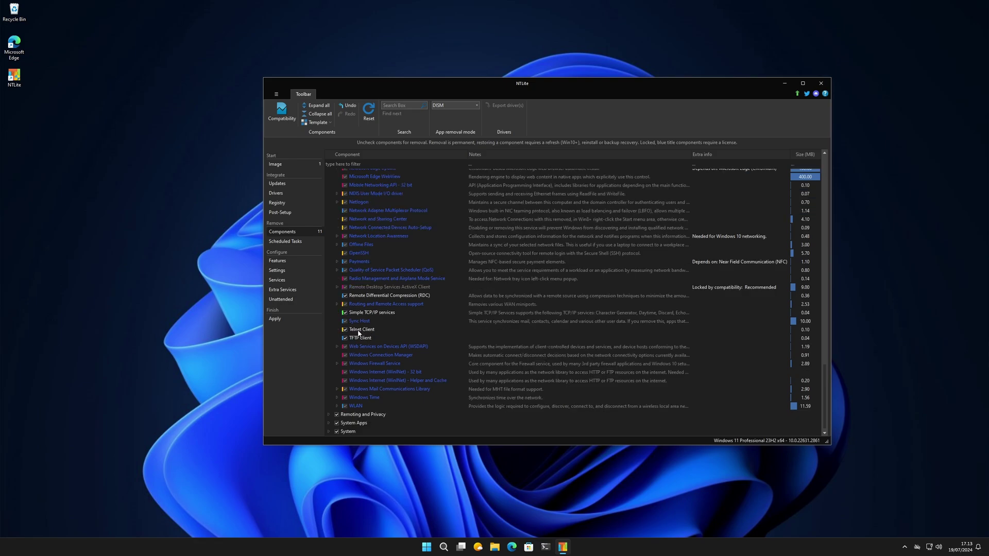
{"action": "left_click", "coordinate": [329, 414]}
{"action": "scroll", "coordinate": [342, 407], "scroll_direction": "down", "scroll_amount": 10}
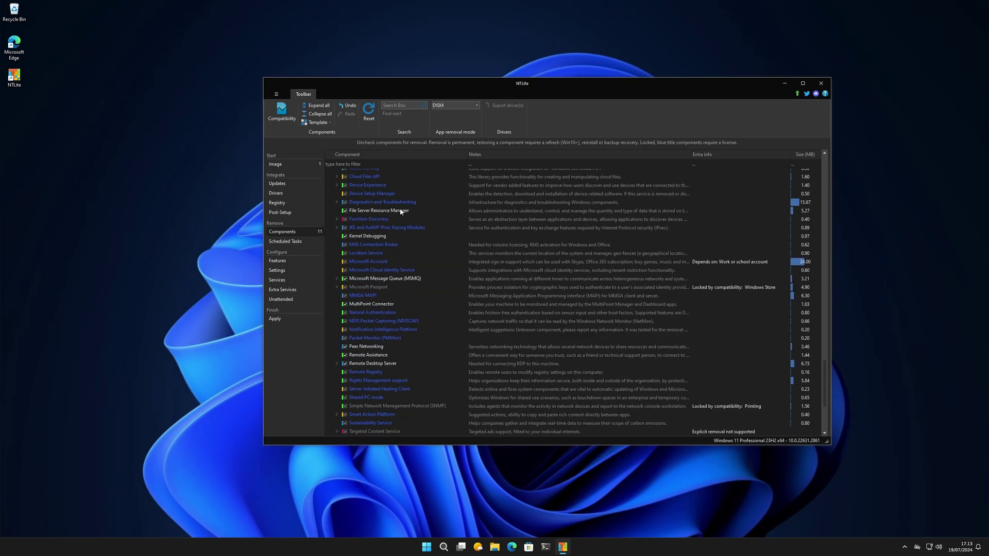
{"action": "scroll", "coordinate": [361, 391], "scroll_direction": "down", "scroll_amount": 6}
- Review the System Apps and System groups and bring up the compatibility protection menu
{"action": "left_click", "coordinate": [328, 423]}
{"action": "scroll", "coordinate": [330, 420], "scroll_direction": "down", "scroll_amount": 8}
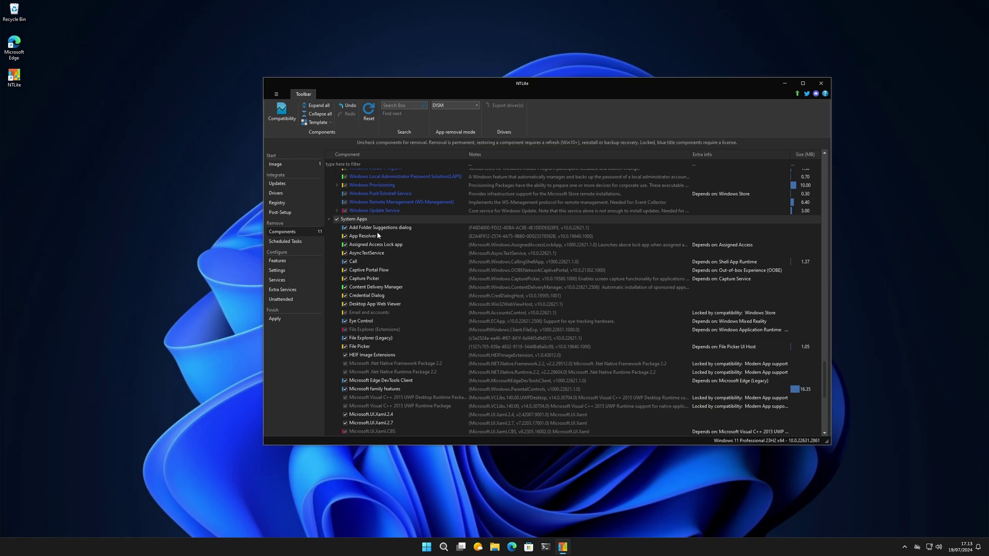
{"action": "scroll", "coordinate": [417, 361], "scroll_direction": "down", "scroll_amount": 1}
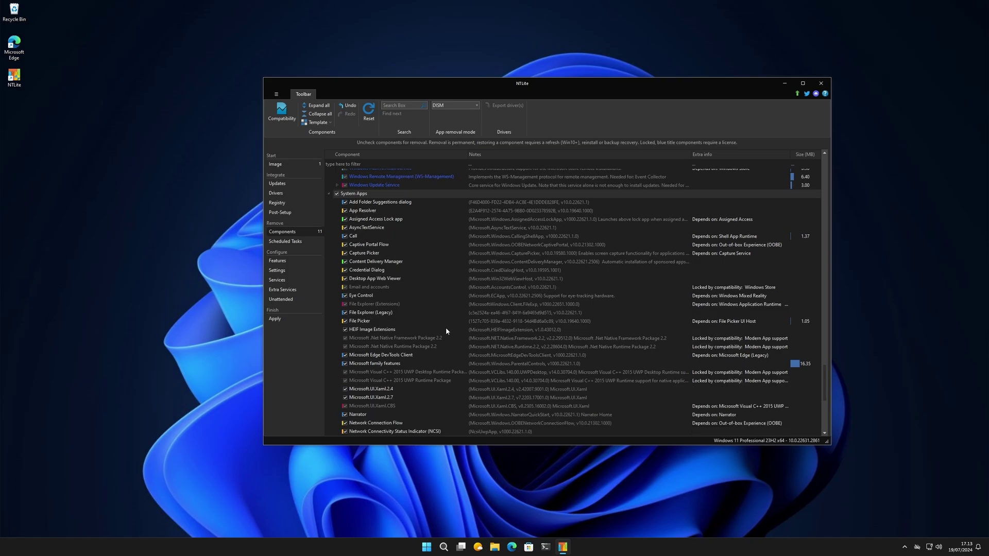
{"action": "scroll", "coordinate": [446, 327], "scroll_direction": "down", "scroll_amount": 3}
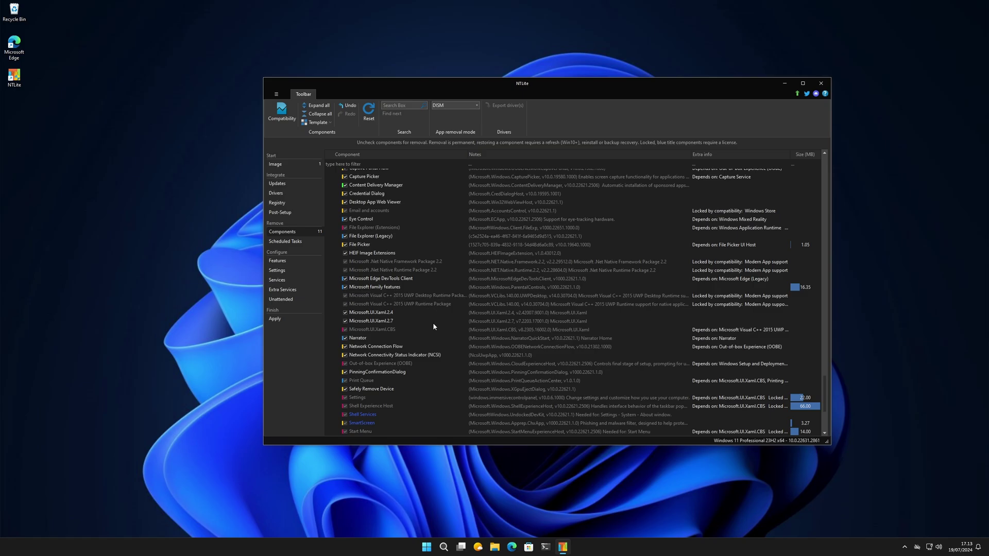
{"action": "scroll", "coordinate": [433, 350], "scroll_direction": "down", "scroll_amount": 5}
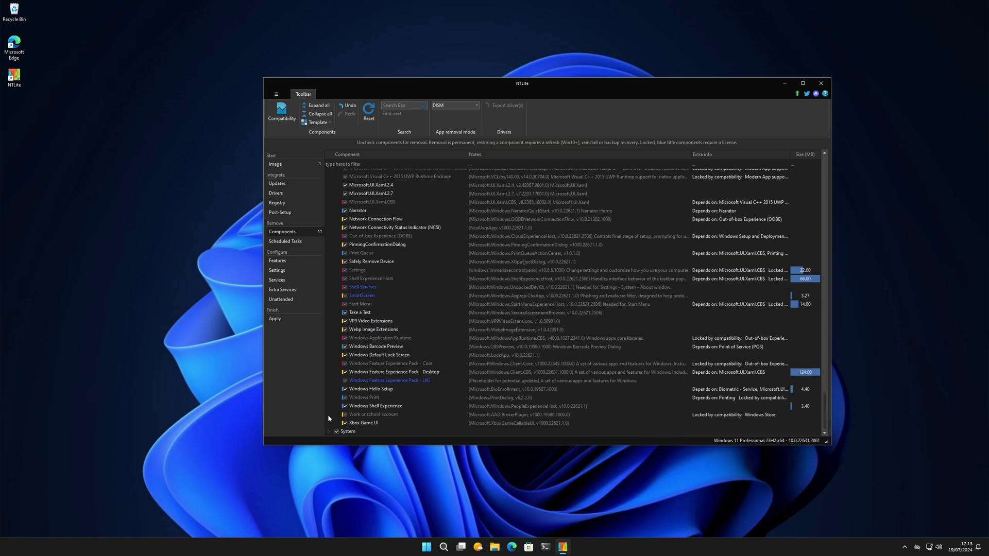
{"action": "left_click", "coordinate": [328, 431]}
{"action": "scroll", "coordinate": [398, 330], "scroll_direction": "down", "scroll_amount": 10}
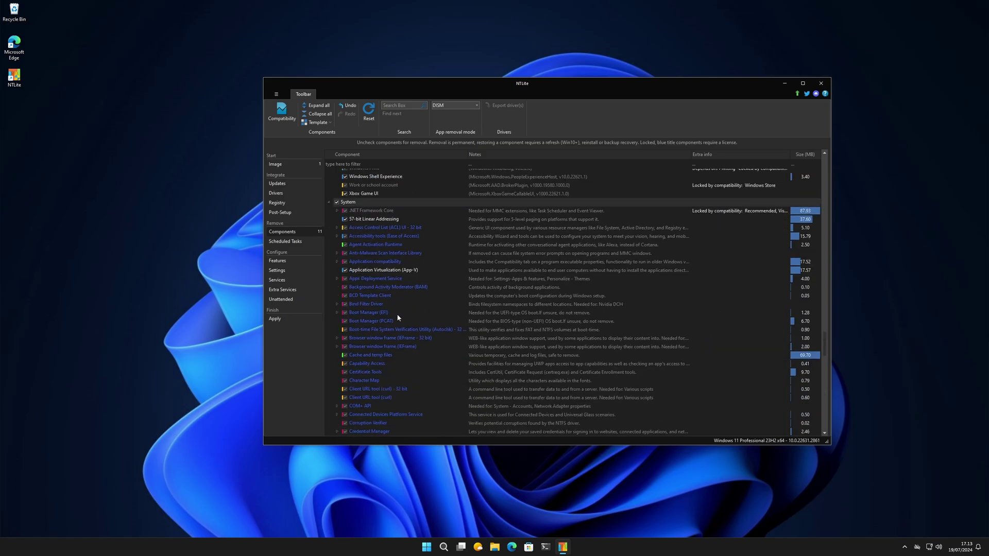
{"action": "scroll", "coordinate": [398, 319], "scroll_direction": "up", "scroll_amount": 20}
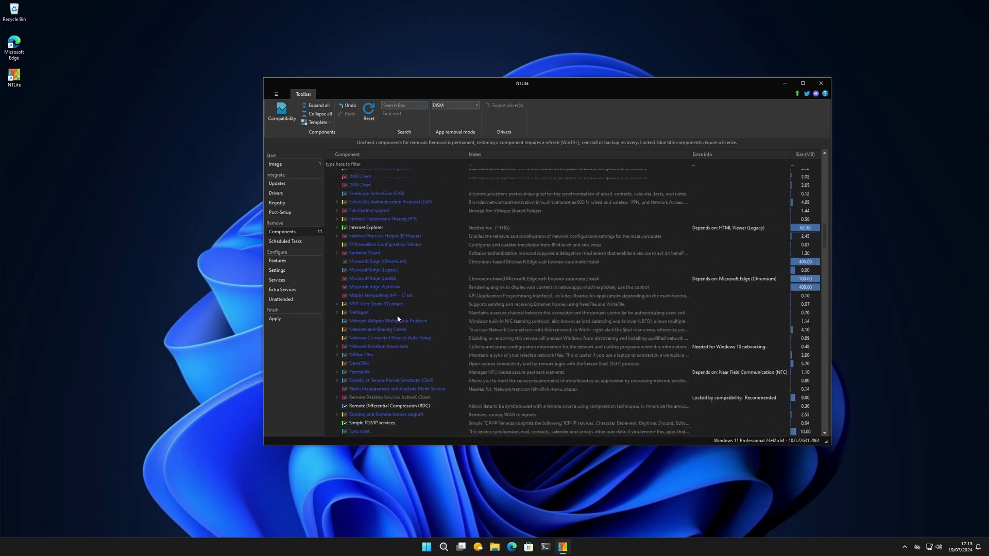
{"action": "left_click", "coordinate": [278, 118]}
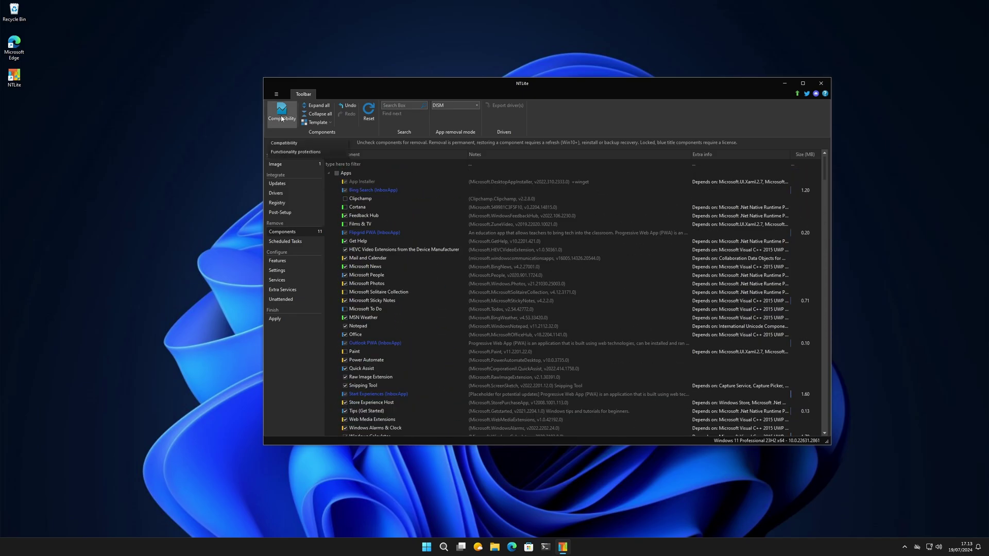
- Protect Bluetooth in the Compatibility settings, then mark Microsoft News for removal
{"action": "left_click", "coordinate": [284, 143]}
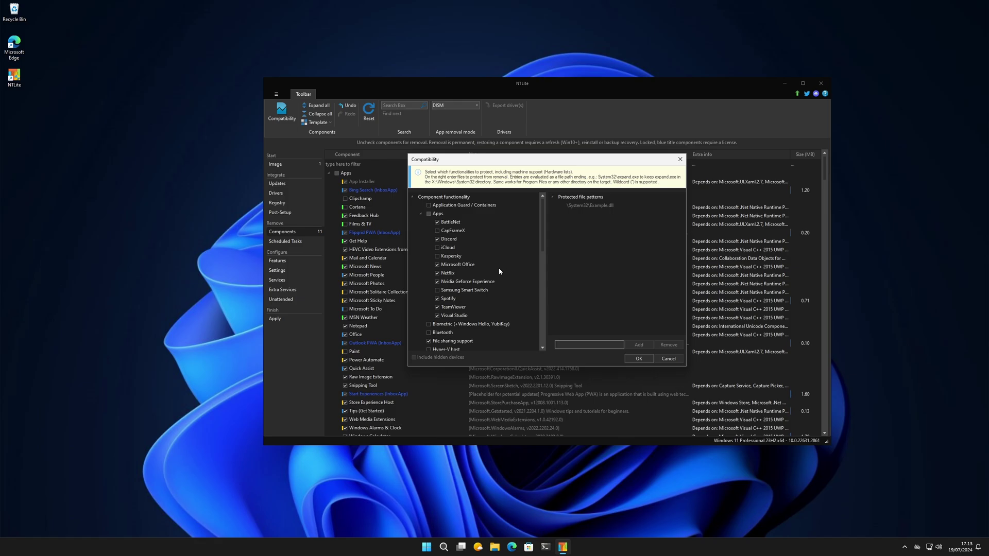
{"action": "left_click", "coordinate": [438, 240]}
{"action": "scroll", "coordinate": [517, 267], "scroll_direction": "down", "scroll_amount": 6}
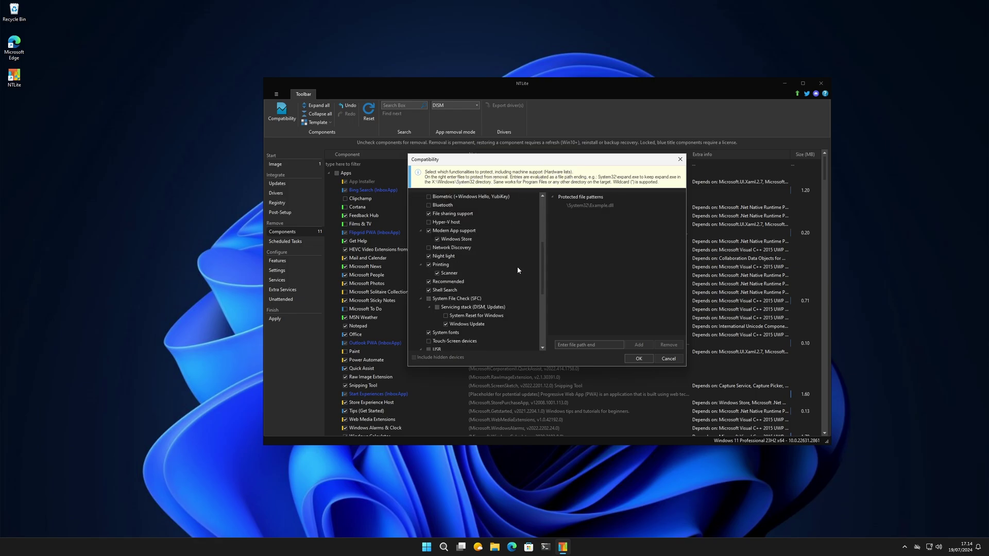
{"action": "left_click_drag", "start_coordinate": [527, 163], "coordinate": [584, 168]}
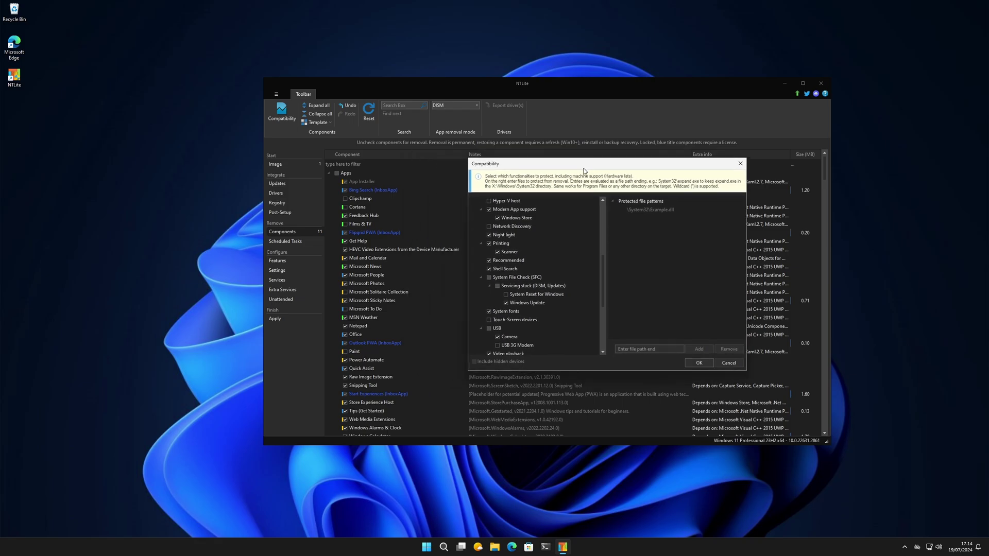
{"action": "scroll", "coordinate": [526, 246], "scroll_direction": "up", "scroll_amount": 1}
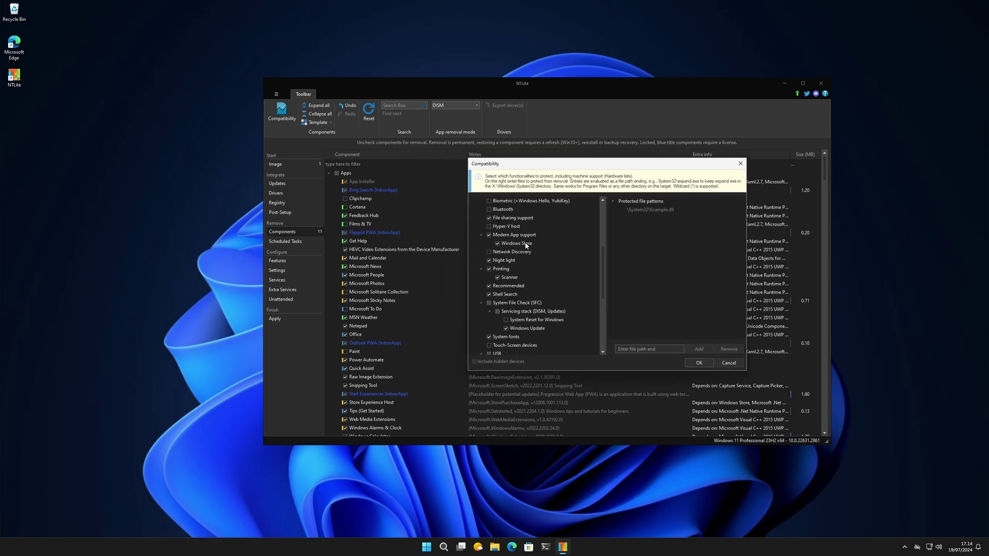
{"action": "left_click", "coordinate": [489, 210]}
{"action": "left_click", "coordinate": [739, 164]}
{"action": "left_click", "coordinate": [344, 267]}
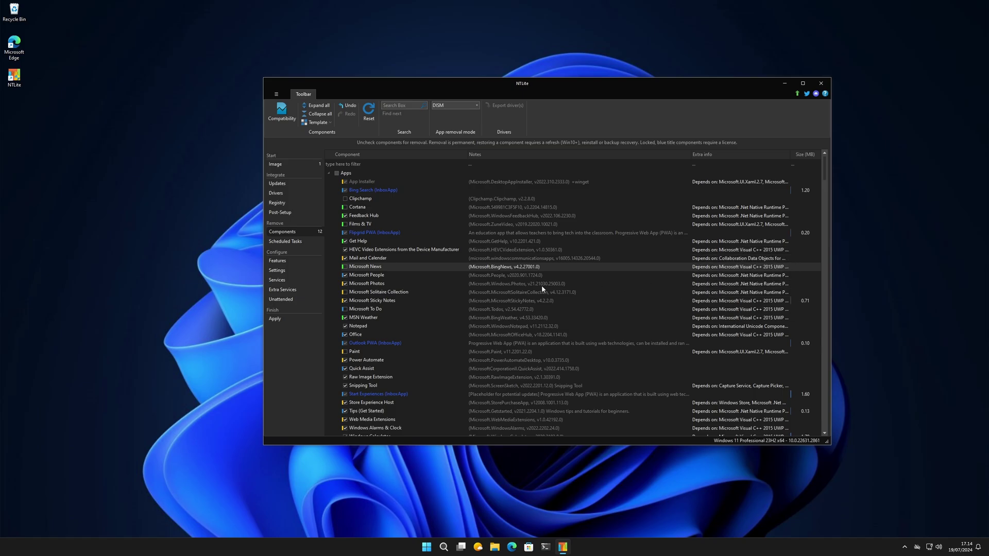
{"action": "left_click", "coordinate": [303, 242]}
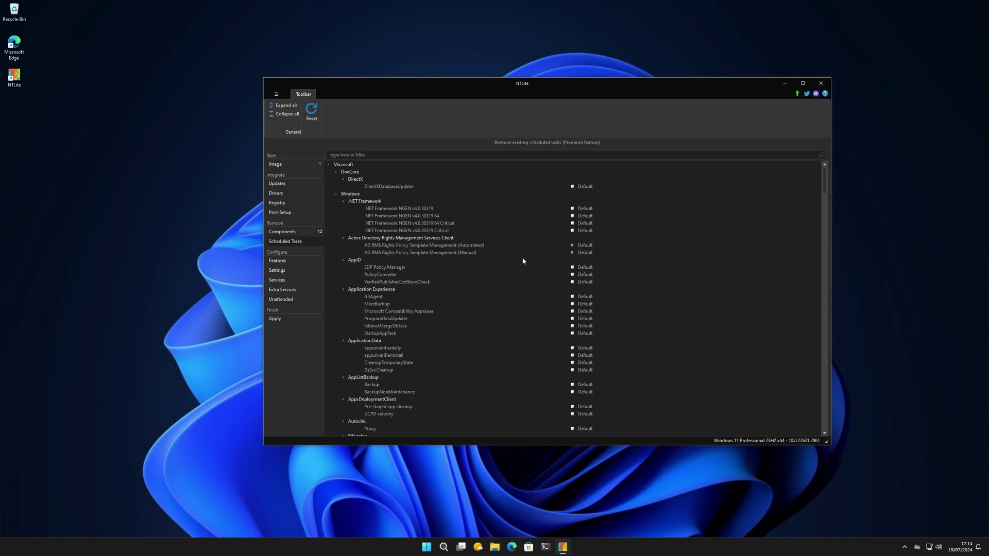
- Try setting the DirectXDatabaseUpdater task to Remove, then revert it to Default after the Premium notice
{"action": "left_click", "coordinate": [588, 186]}
{"action": "left_click", "coordinate": [607, 279]}
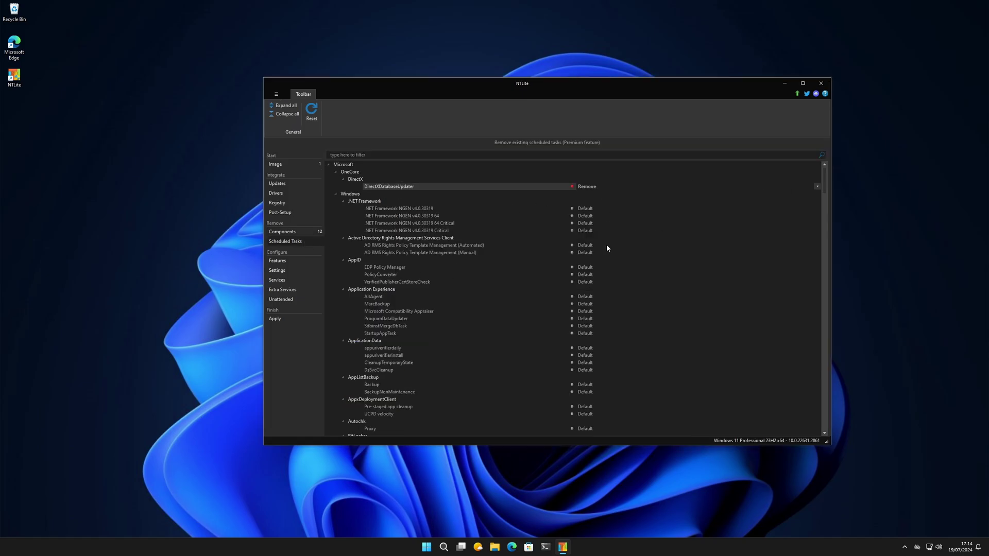
{"action": "left_click", "coordinate": [817, 186]}
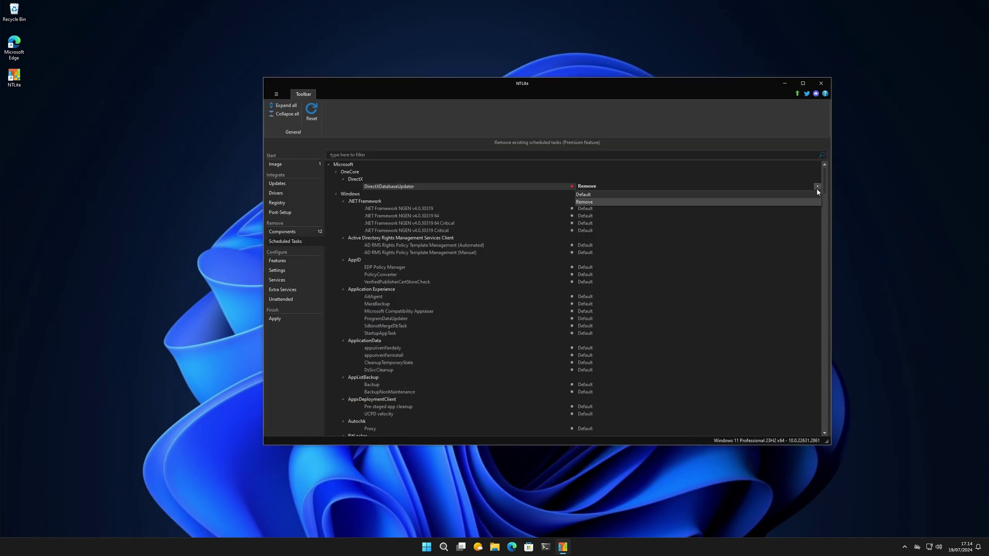
{"action": "left_click", "coordinate": [747, 201]}
{"action": "key", "text": "Return"}
{"action": "scroll", "coordinate": [675, 285], "scroll_direction": "down", "scroll_amount": 5}
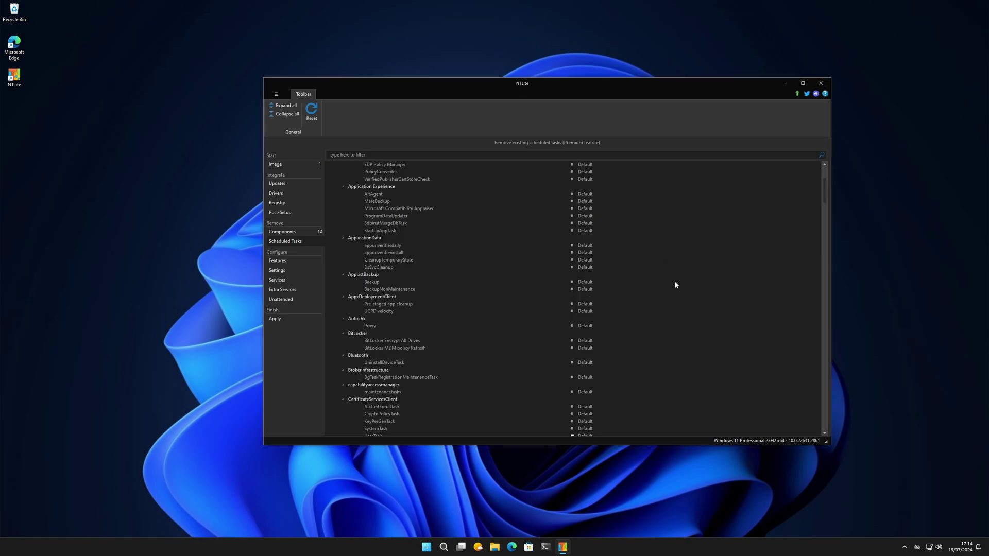
{"action": "scroll", "coordinate": [648, 237], "scroll_direction": "up", "scroll_amount": 2}
- Try removing the PolicyConverter task, then return it to Default after the Premium notice
{"action": "left_click", "coordinate": [807, 215]}
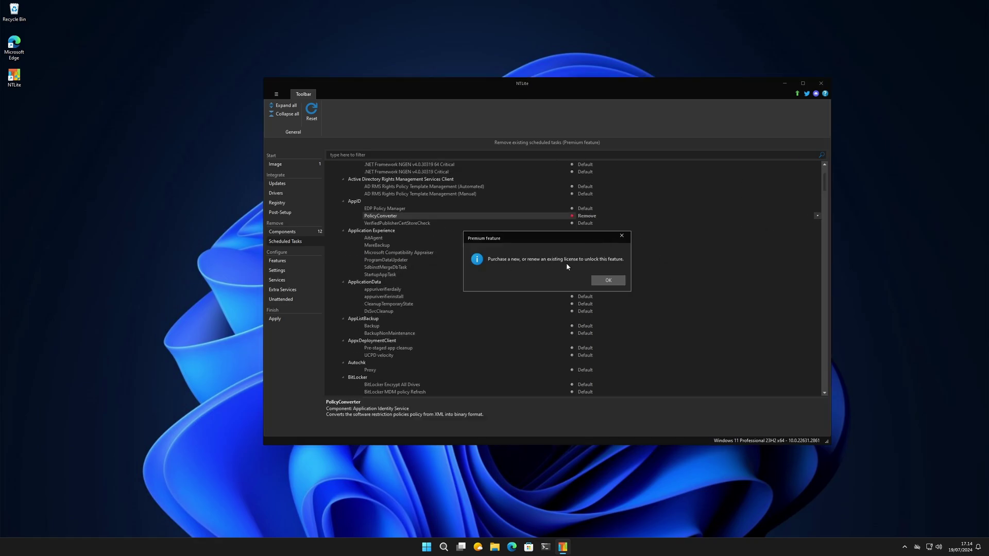
{"action": "left_click", "coordinate": [598, 282]}
{"action": "left_click", "coordinate": [817, 215]}
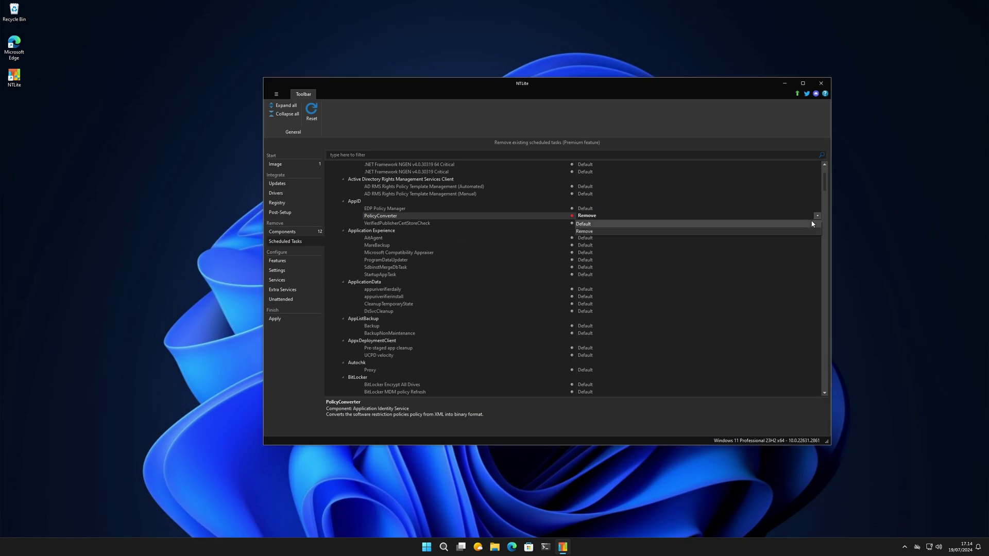
{"action": "left_click", "coordinate": [639, 223]}
{"action": "left_click", "coordinate": [620, 281]}
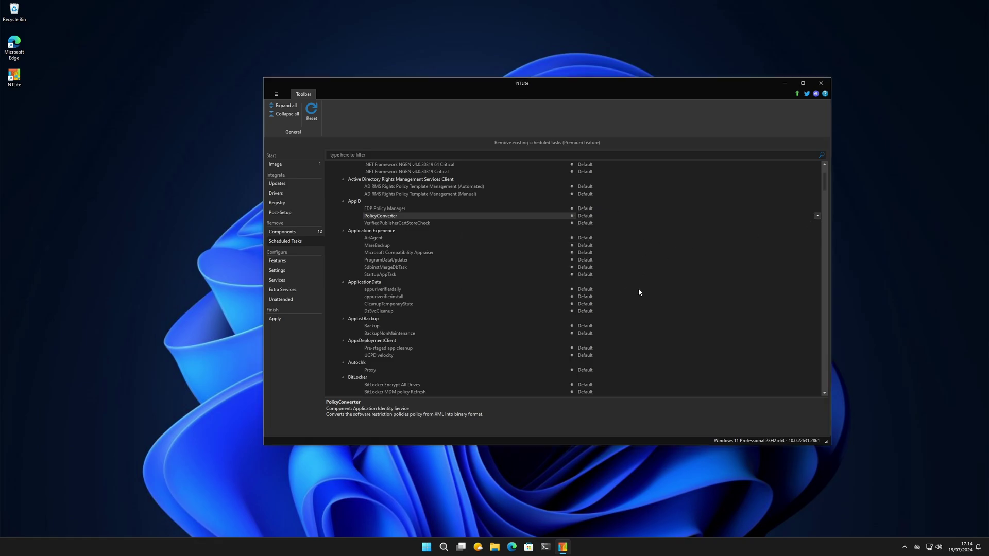
{"action": "left_click", "coordinate": [278, 261]}
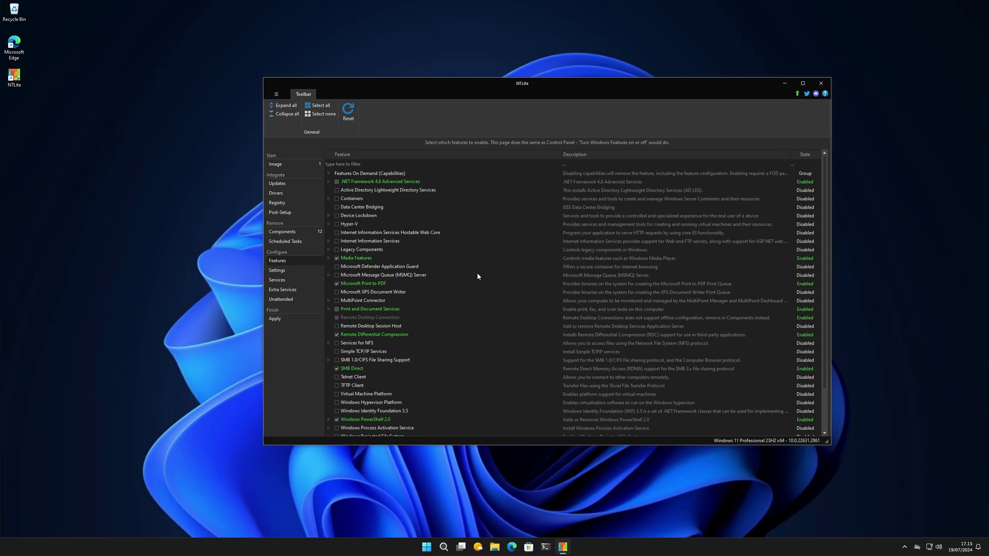
- Browse the Features On Demand, Containers and Device Lockdown feature groups
{"action": "left_click", "coordinate": [329, 174]}
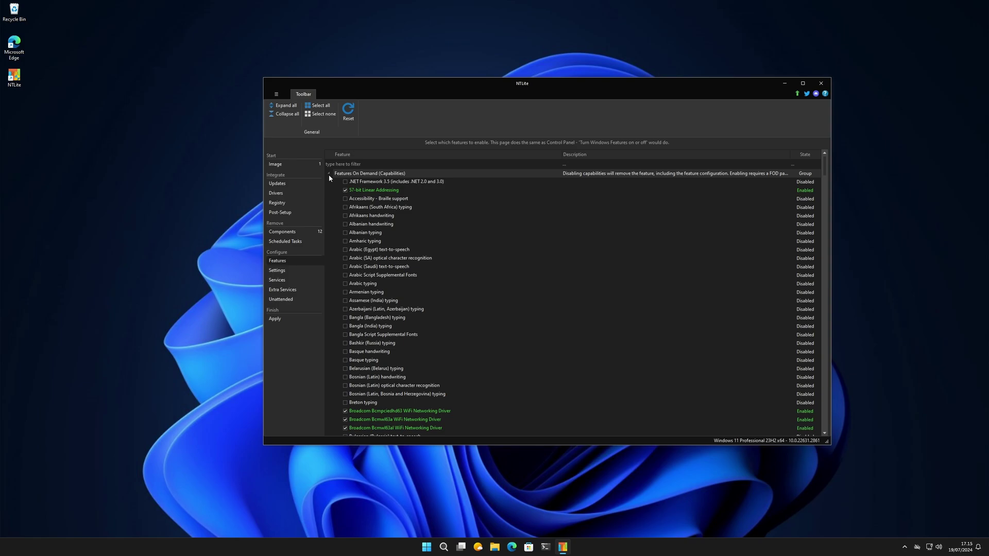
{"action": "scroll", "coordinate": [468, 283], "scroll_direction": "down", "scroll_amount": 7}
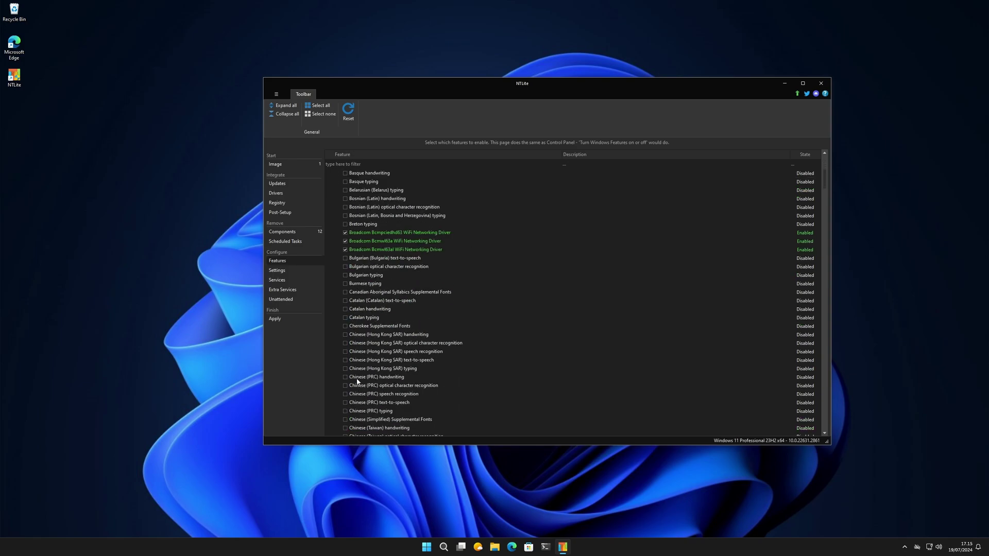
{"action": "scroll", "coordinate": [356, 223], "scroll_direction": "up", "scroll_amount": 7}
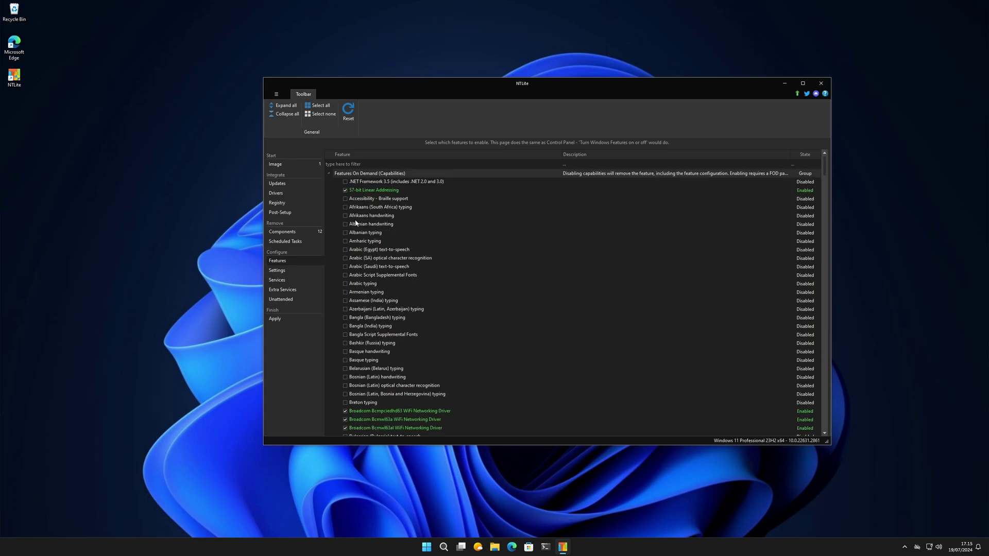
{"action": "left_click", "coordinate": [330, 173]}
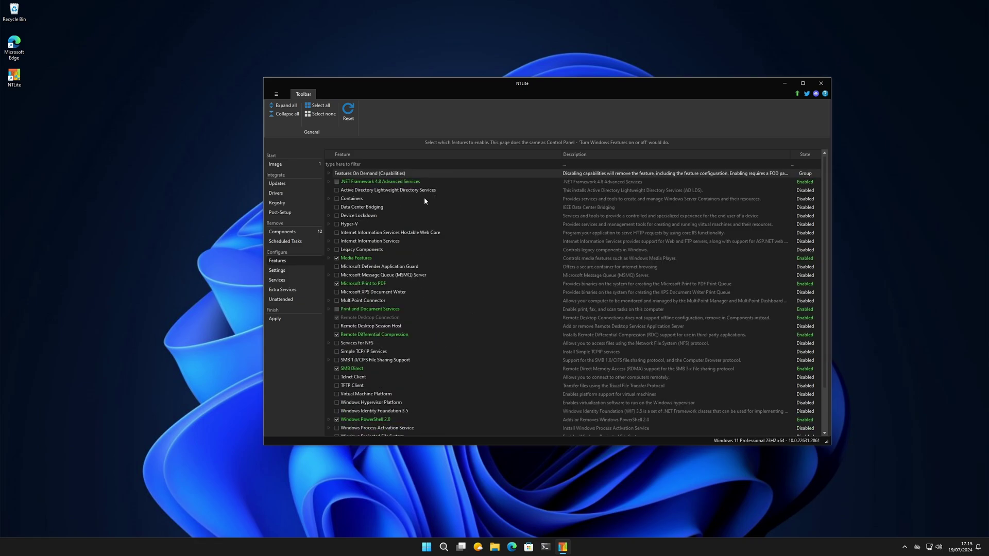
{"action": "left_click", "coordinate": [328, 199]}
{"action": "left_click", "coordinate": [328, 199]}
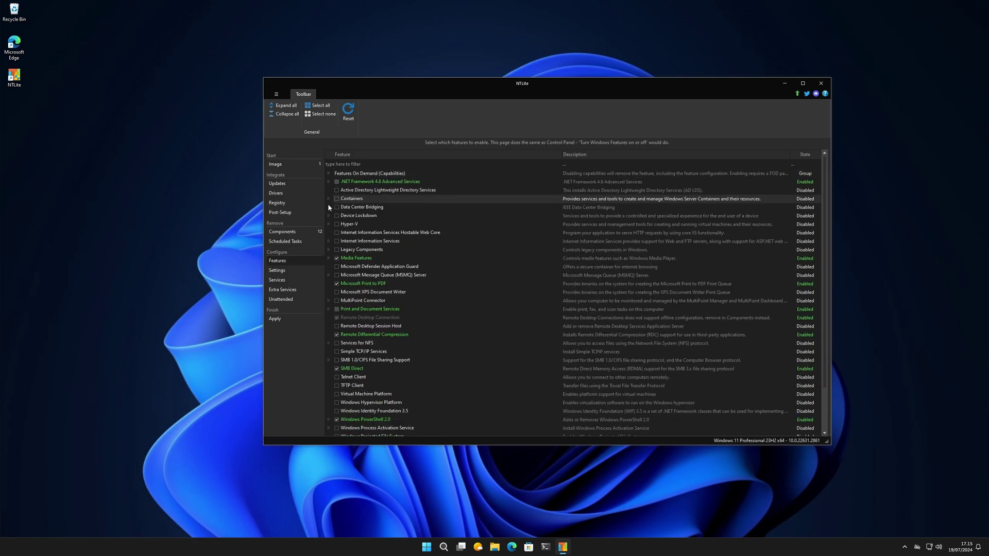
{"action": "left_click", "coordinate": [328, 216]}
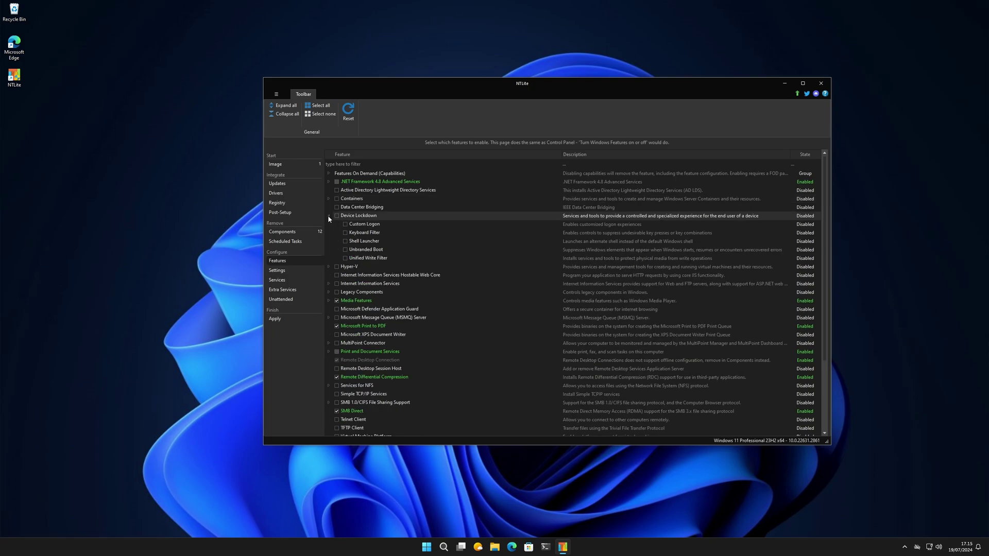
{"action": "left_click", "coordinate": [329, 216]}
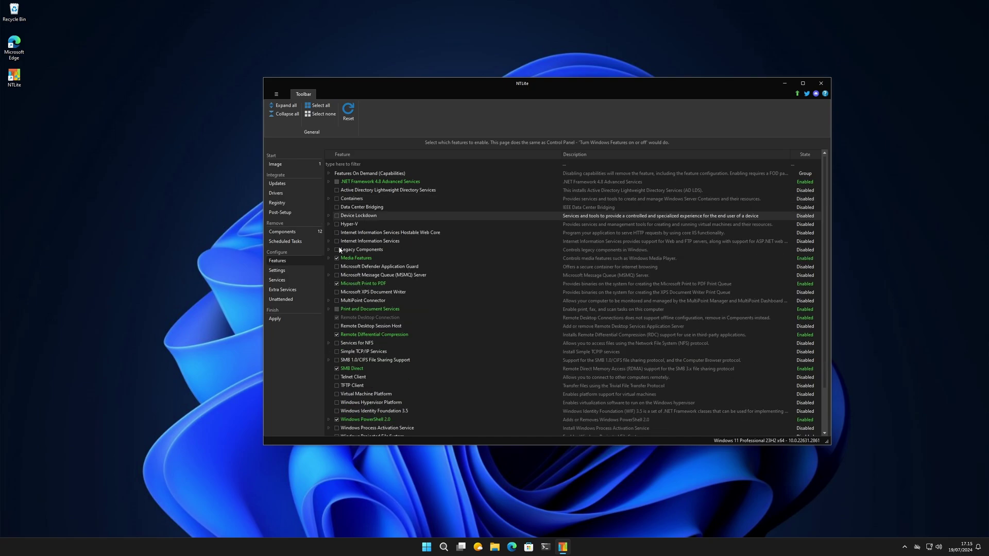
{"action": "scroll", "coordinate": [374, 312], "scroll_direction": "down", "scroll_amount": 1}
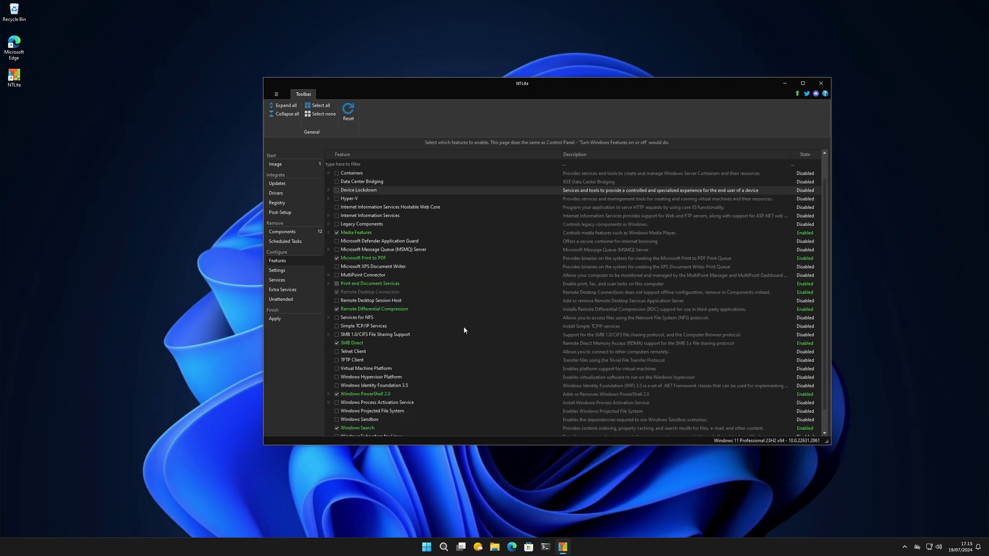
{"action": "scroll", "coordinate": [463, 330], "scroll_direction": "down", "scroll_amount": 1}
{"action": "scroll", "coordinate": [460, 349], "scroll_direction": "up", "scroll_amount": 2}
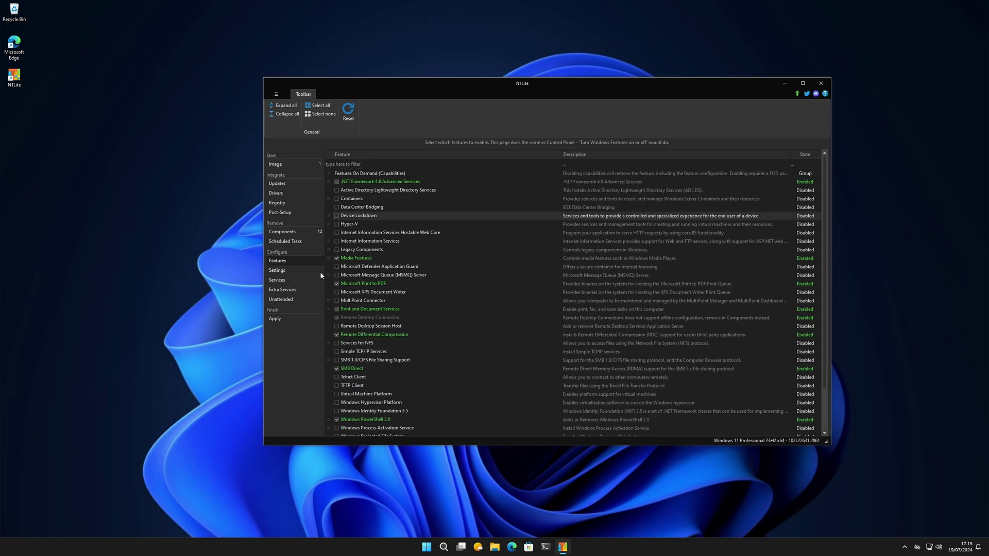
- Look over the Settings and Unattended pages, ending on the Windows settings categories
{"action": "left_click", "coordinate": [278, 271]}
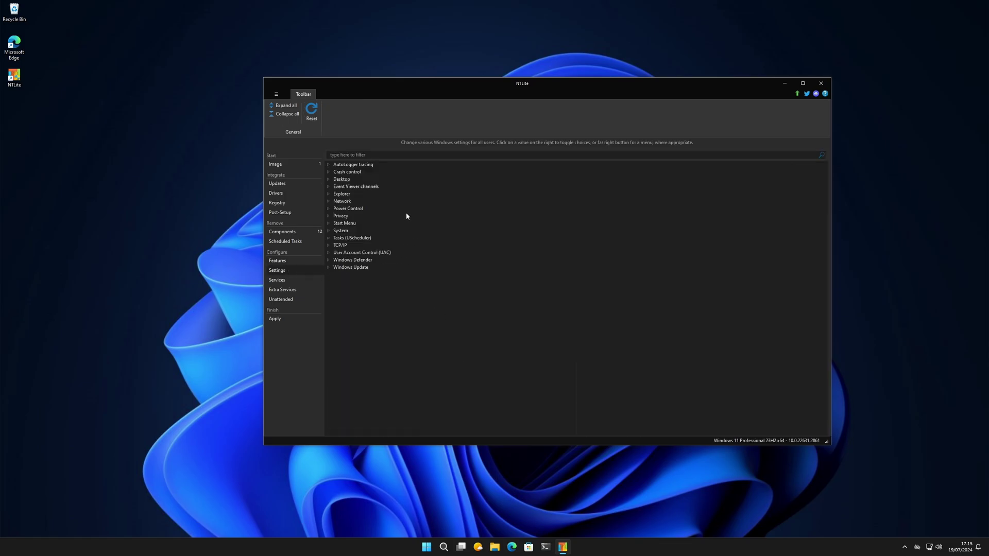
{"action": "left_click", "coordinate": [288, 261]}
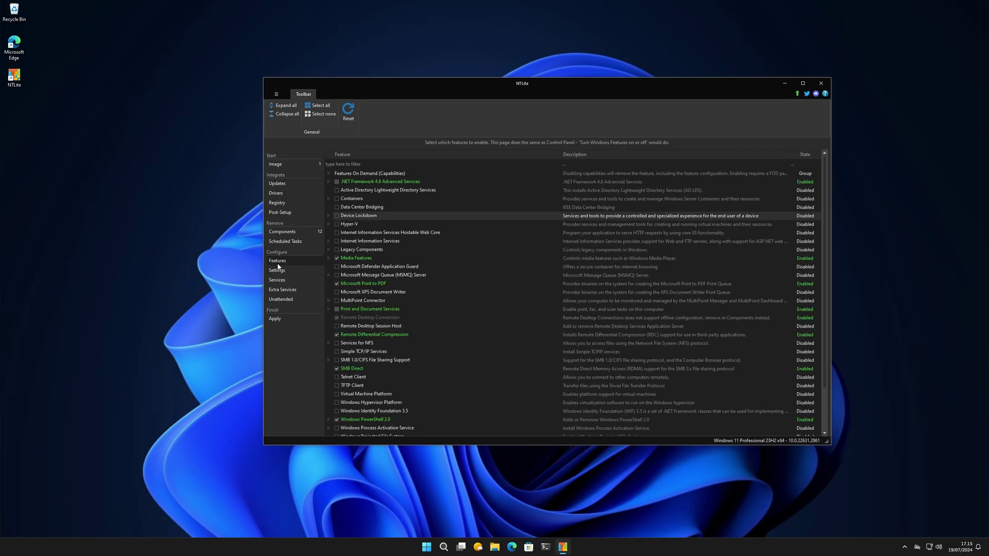
{"action": "left_click", "coordinate": [280, 300]}
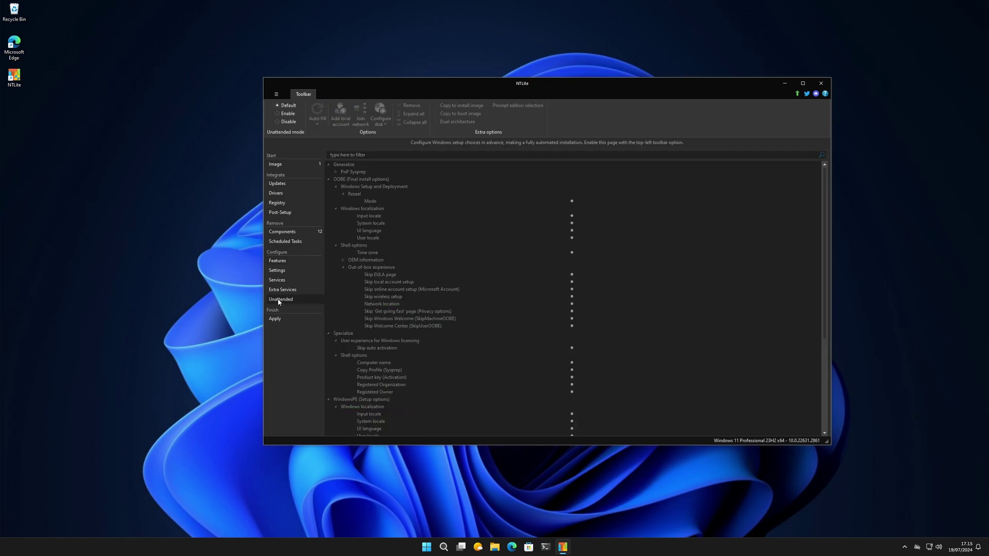
{"action": "left_click", "coordinate": [277, 263]}
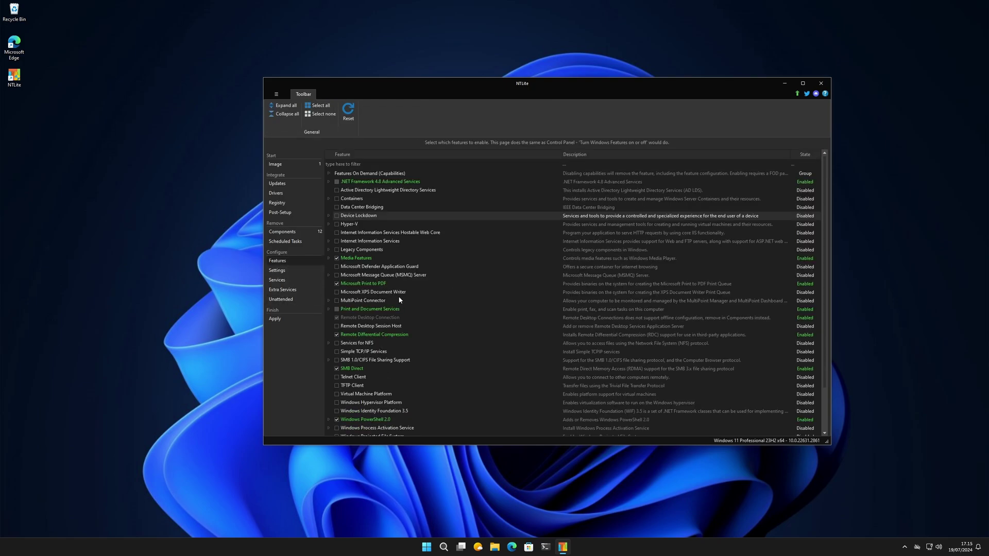
{"action": "left_click", "coordinate": [295, 273]}
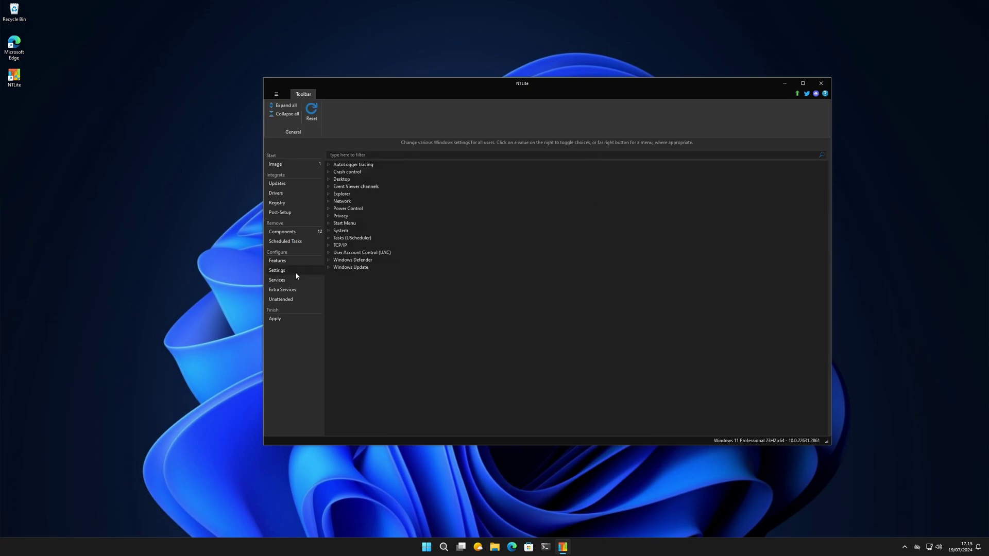
- Glance at AutoLogger tracing and Crash control, then expand the Desktop settings group
{"action": "left_click", "coordinate": [328, 164]}
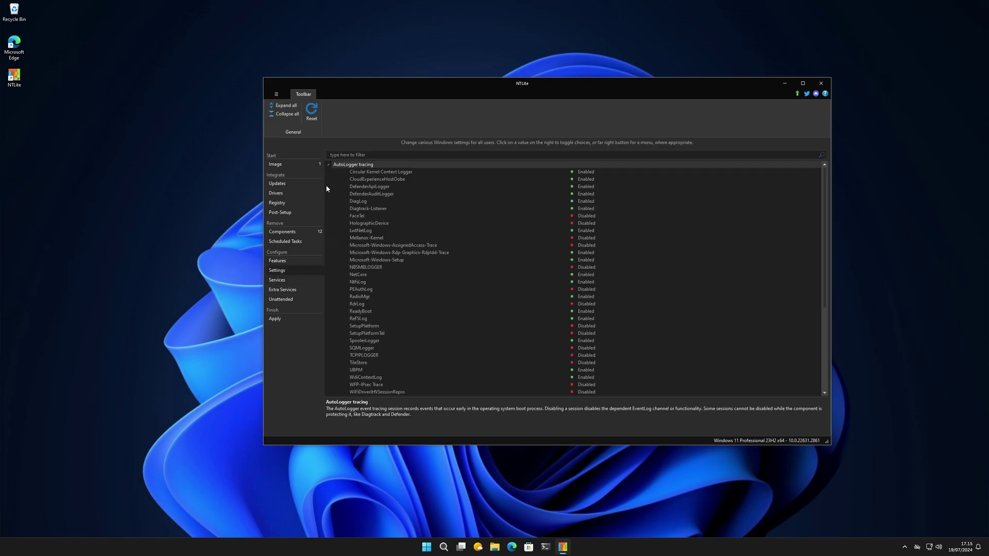
{"action": "left_click", "coordinate": [329, 165]}
{"action": "left_click", "coordinate": [326, 172]}
{"action": "left_click", "coordinate": [326, 172]}
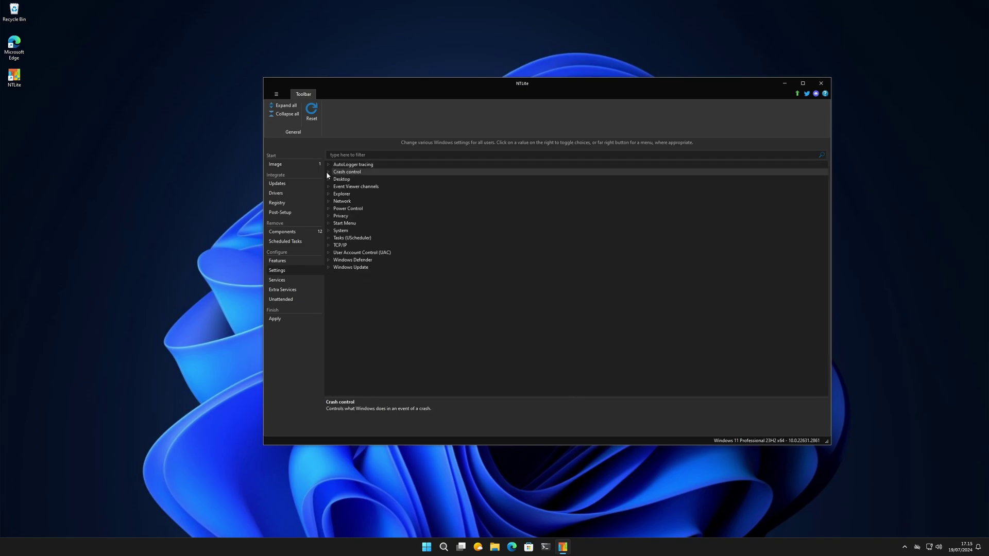
{"action": "left_click", "coordinate": [326, 180]}
{"action": "scroll", "coordinate": [635, 242], "scroll_direction": "down", "scroll_amount": 4}
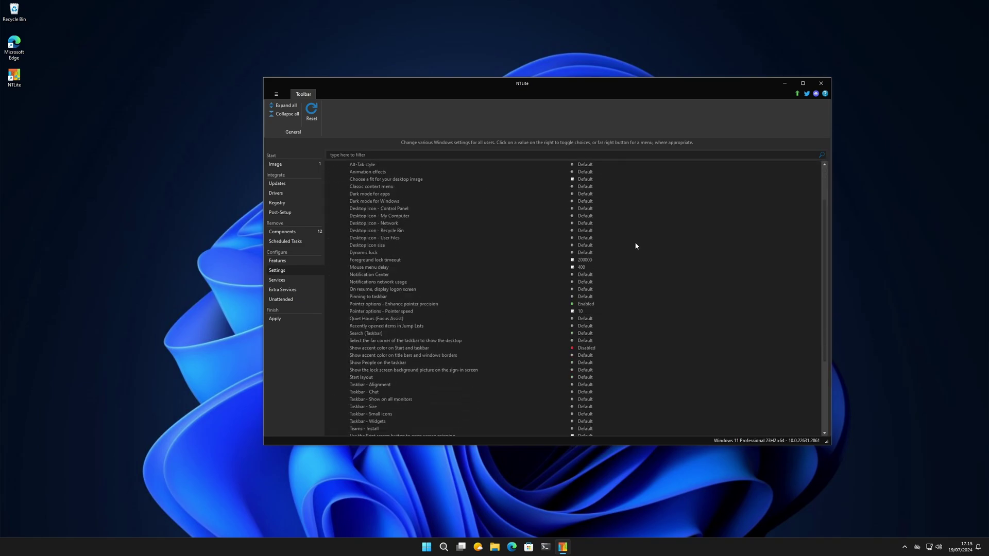
{"action": "scroll", "coordinate": [430, 324], "scroll_direction": "up", "scroll_amount": 1}
- Set taskbar search to Icon, disable Widgets, make the taskbar Small with small icons Enabled
{"action": "left_click", "coordinate": [705, 333]}
{"action": "left_click", "coordinate": [704, 337]}
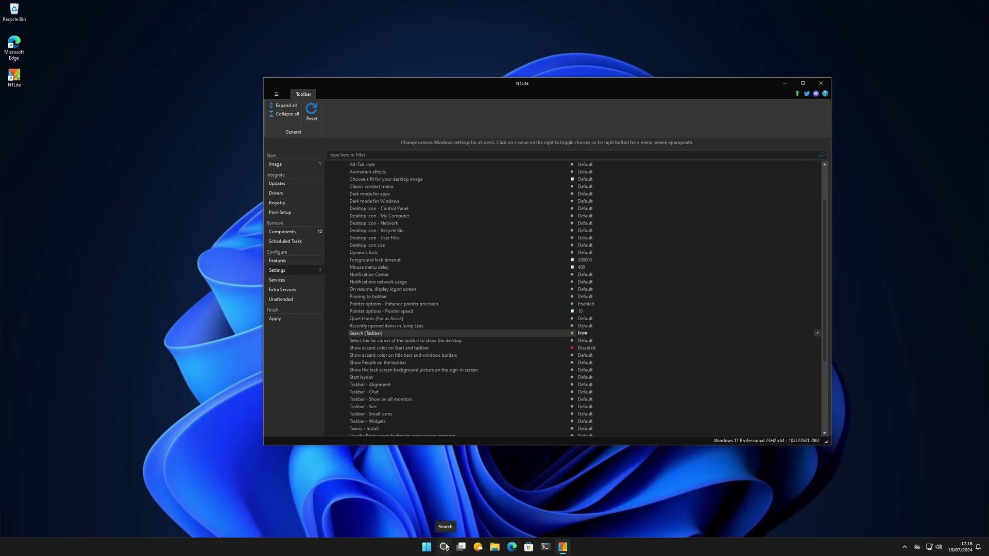
{"action": "scroll", "coordinate": [493, 370], "scroll_direction": "down", "scroll_amount": 1}
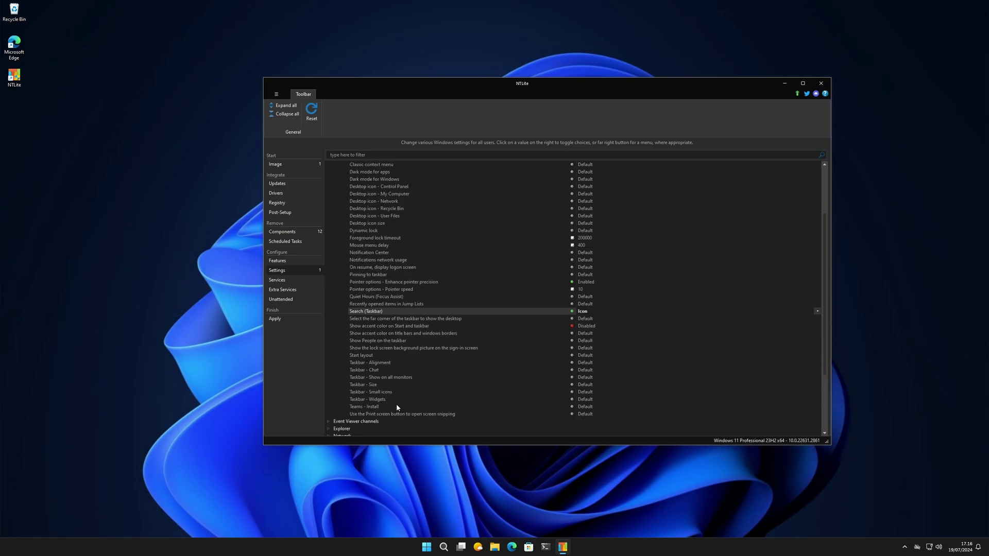
{"action": "left_click", "coordinate": [645, 400]}
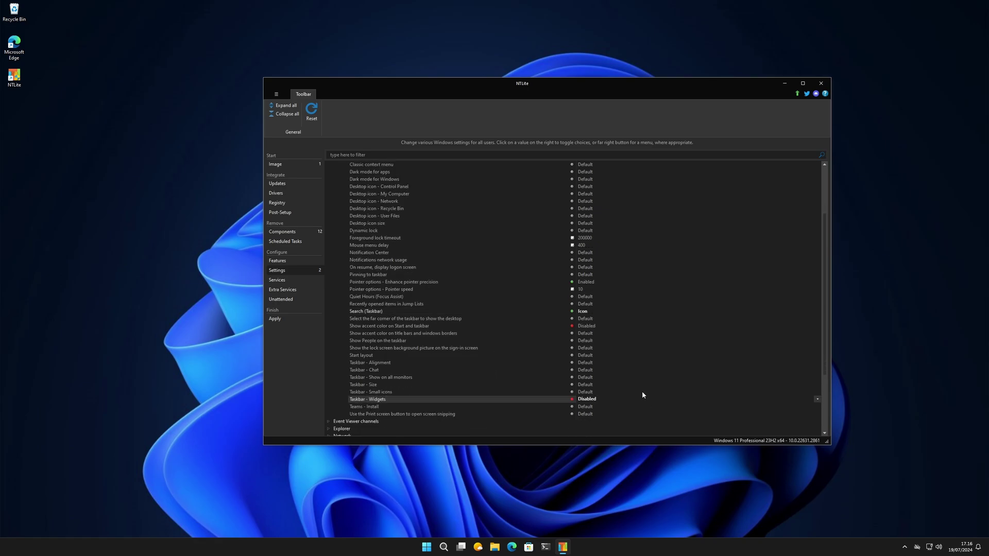
{"action": "left_click", "coordinate": [641, 385]}
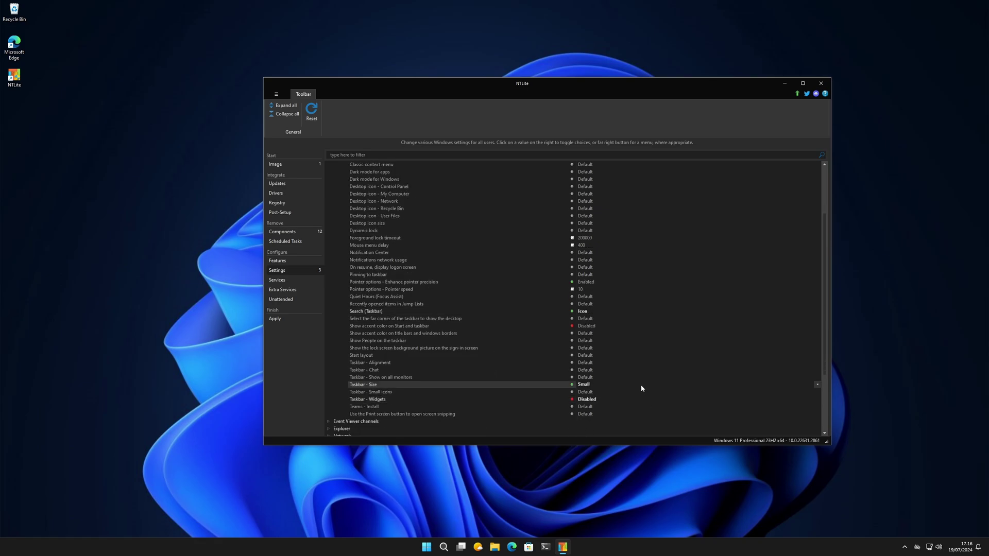
{"action": "left_click", "coordinate": [641, 392]}
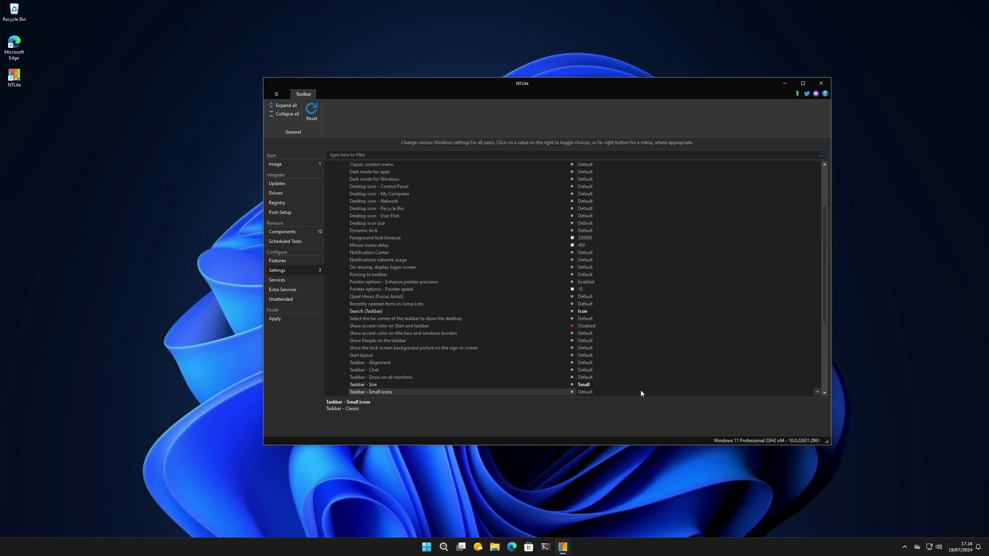
{"action": "left_click", "coordinate": [641, 392]}
{"action": "left_click", "coordinate": [641, 391]}
- Disable installing Teams and the taskbar Chat setting
{"action": "scroll", "coordinate": [476, 366], "scroll_direction": "down", "scroll_amount": 2}
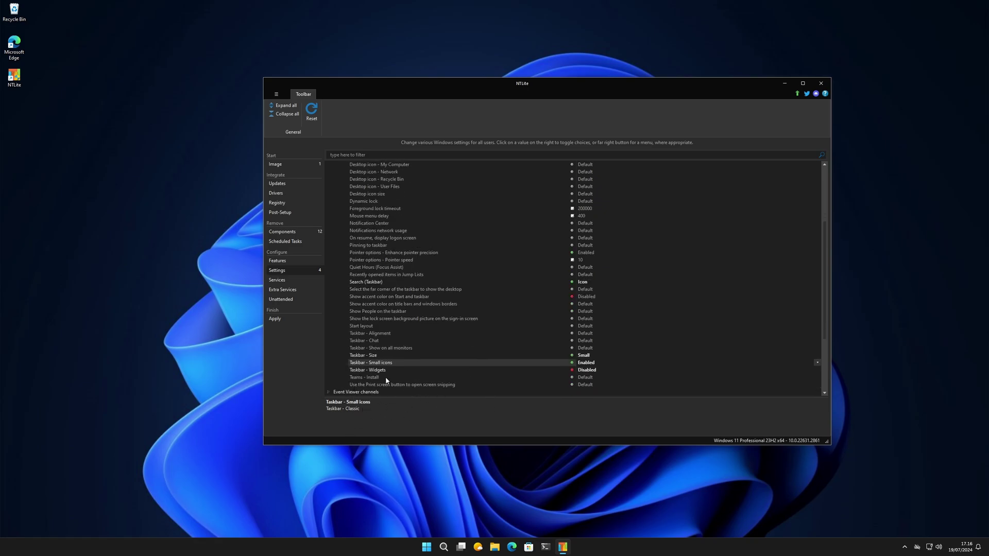
{"action": "left_click", "coordinate": [613, 377]}
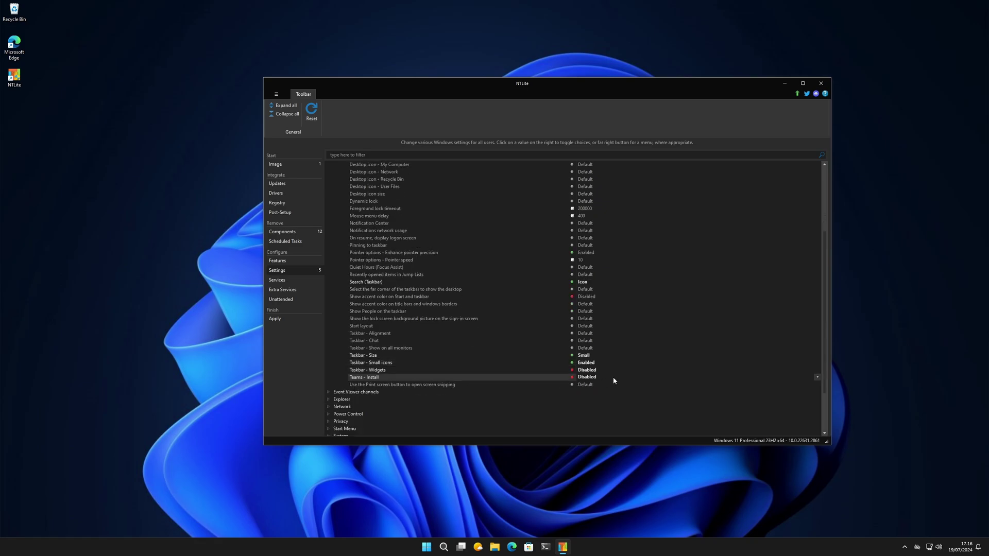
{"action": "left_click", "coordinate": [613, 377]}
{"action": "scroll", "coordinate": [623, 362], "scroll_direction": "up", "scroll_amount": 1}
{"action": "left_click", "coordinate": [626, 357]}
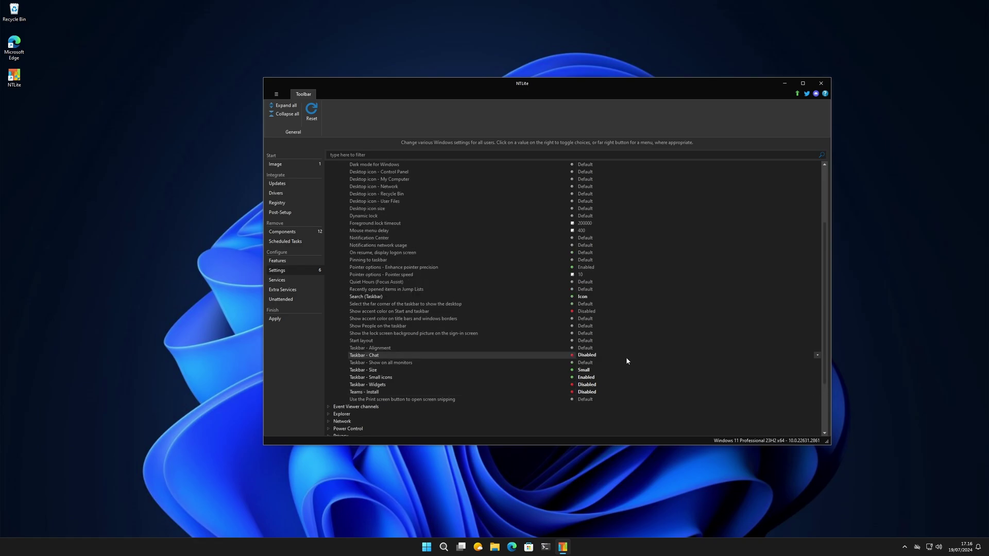
{"action": "scroll", "coordinate": [650, 359], "scroll_direction": "up", "scroll_amount": 1}
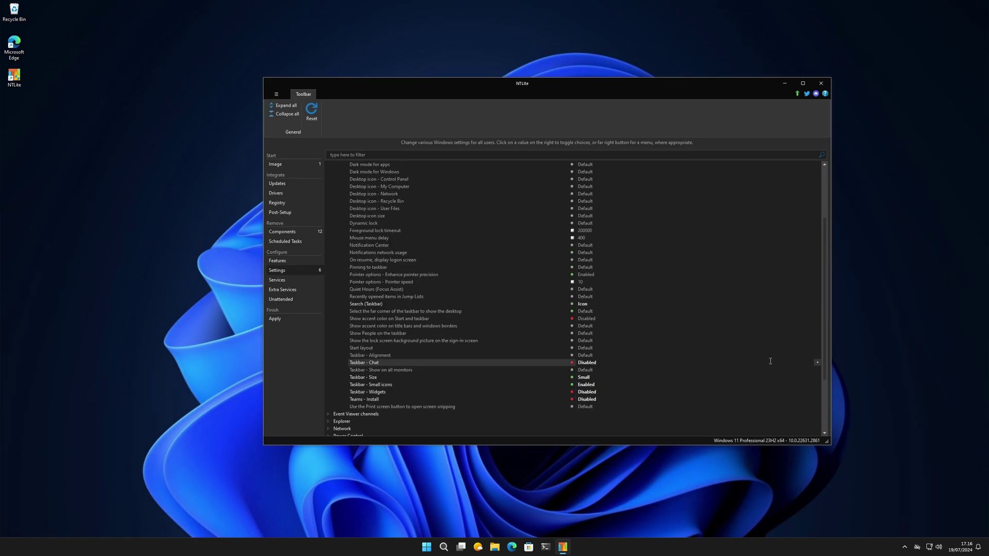
{"action": "left_click", "coordinate": [817, 362]}
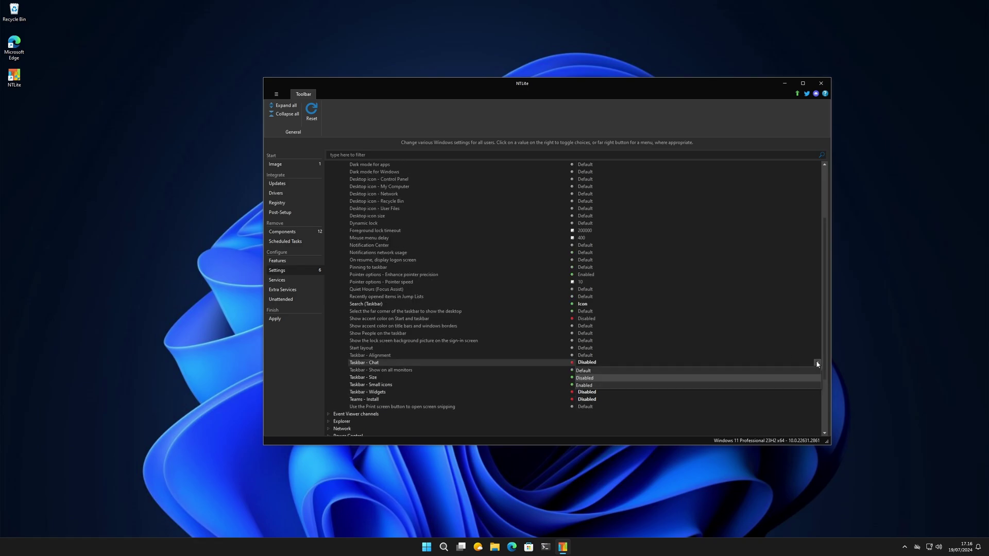
{"action": "left_click", "coordinate": [817, 363]}
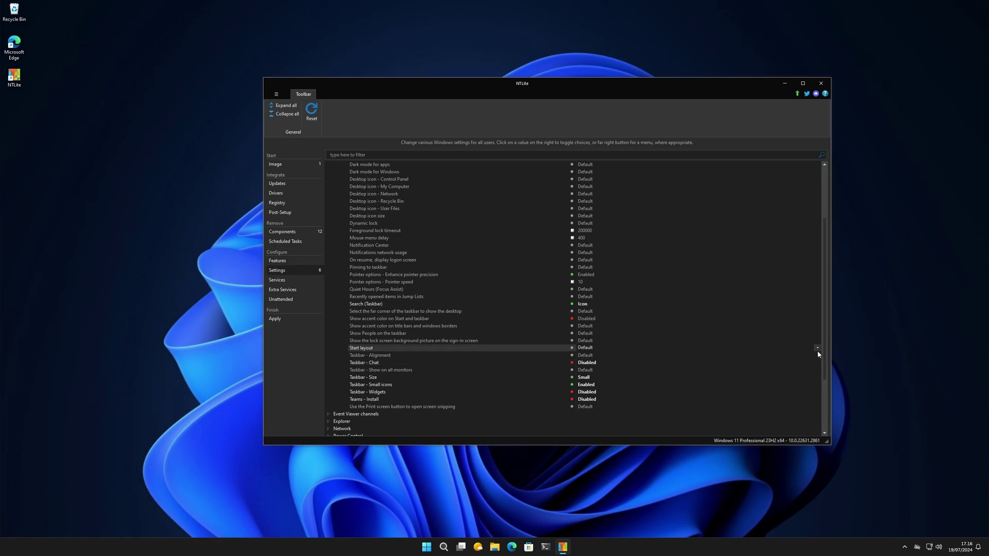
- Set the Start layout to More pins, leaving taskbar alignment at Default
{"action": "left_click", "coordinate": [817, 349]}
{"action": "left_click", "coordinate": [597, 360]}
{"action": "left_click", "coordinate": [762, 356]}
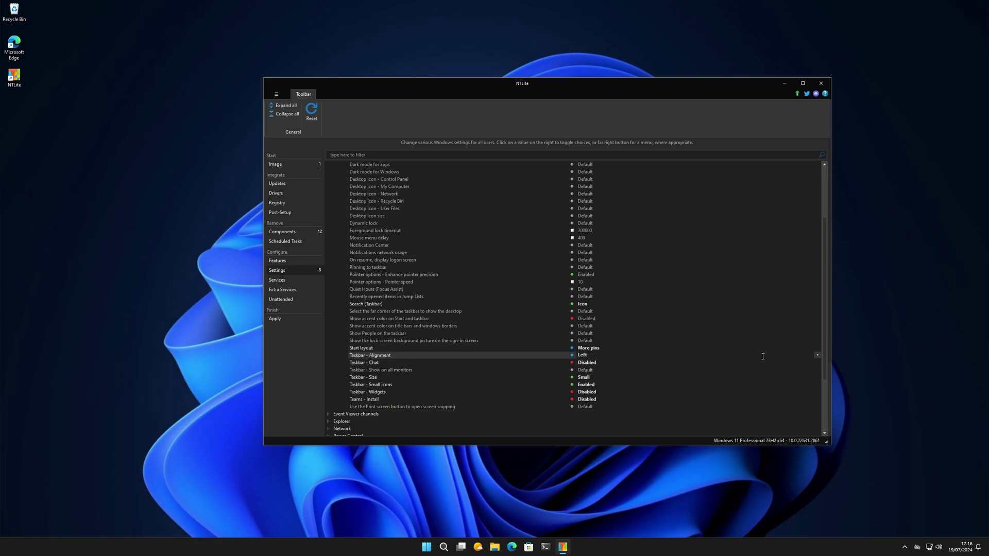
{"action": "left_click", "coordinate": [816, 355]}
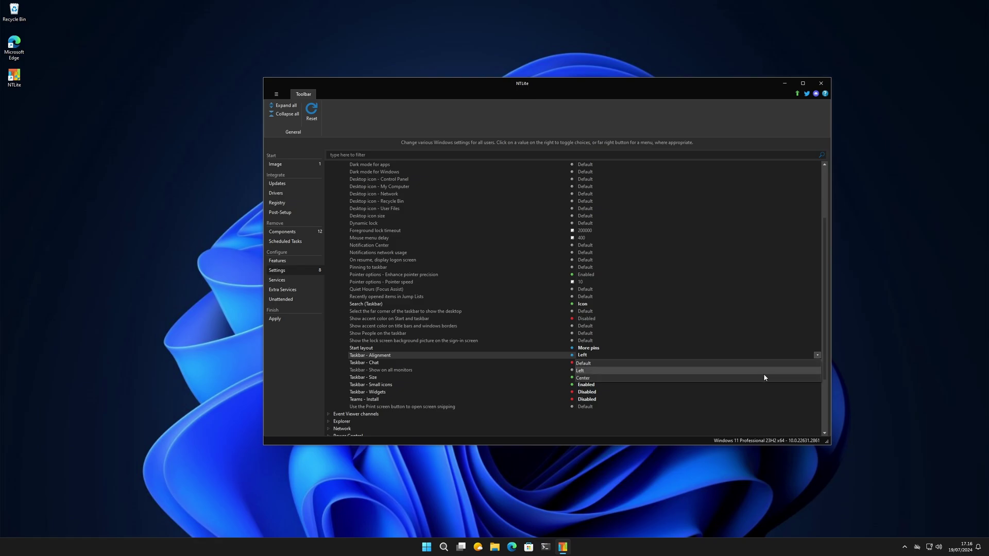
{"action": "left_click", "coordinate": [742, 364]}
{"action": "scroll", "coordinate": [702, 349], "scroll_direction": "up", "scroll_amount": 2}
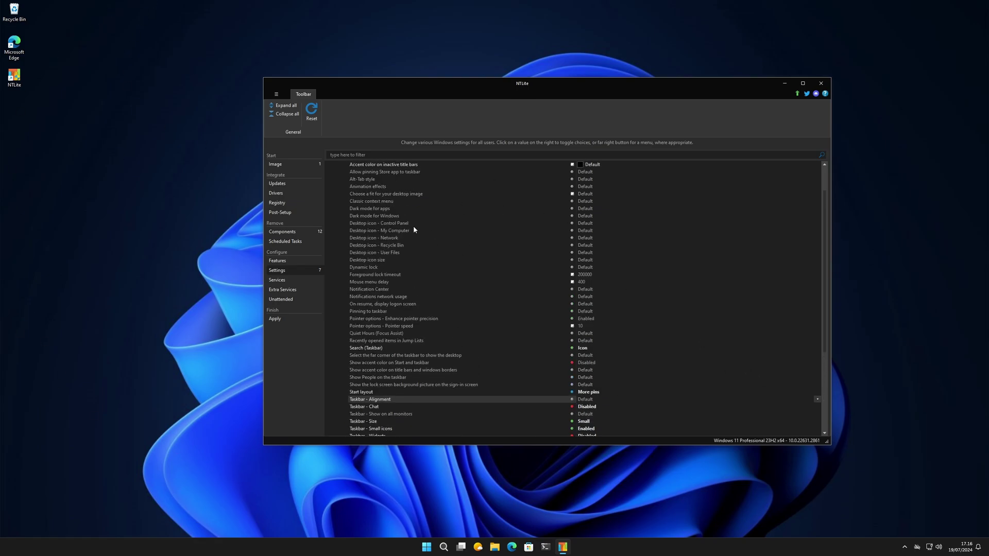
- Set the desktop icon size to Small and change the Notification Center setting
{"action": "left_click", "coordinate": [615, 259]}
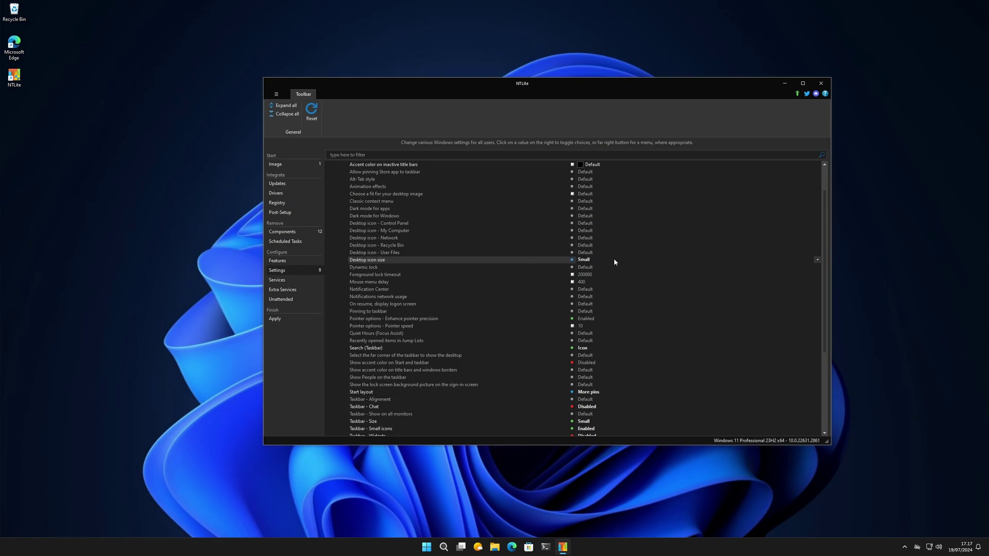
{"action": "scroll", "coordinate": [472, 324], "scroll_direction": "down", "scroll_amount": 1}
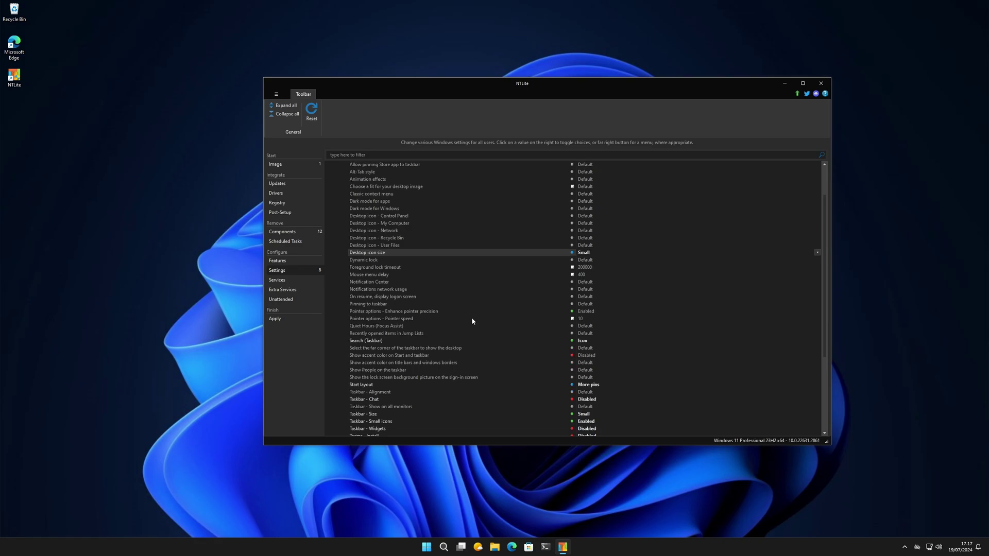
{"action": "scroll", "coordinate": [348, 210], "scroll_direction": "down", "scroll_amount": 2}
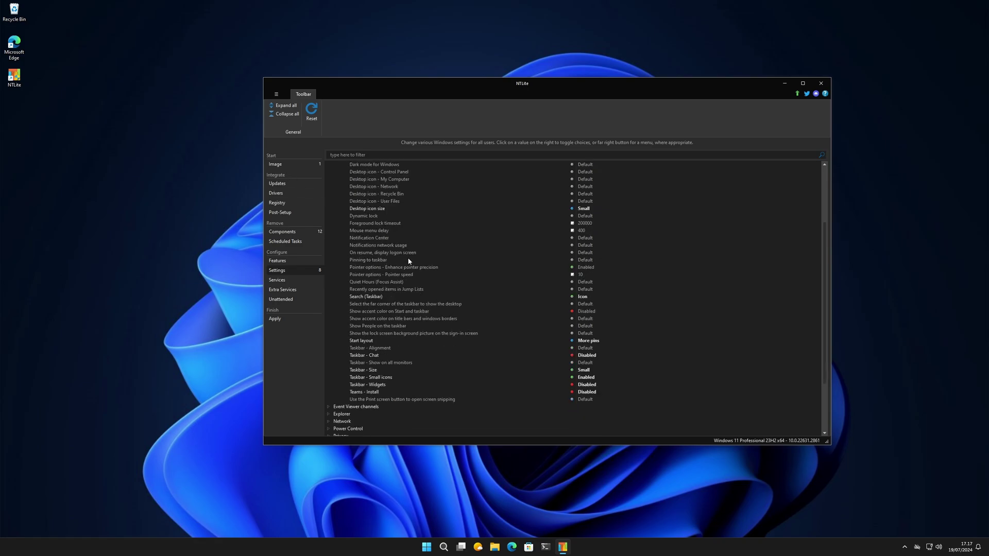
{"action": "left_click", "coordinate": [608, 238]}
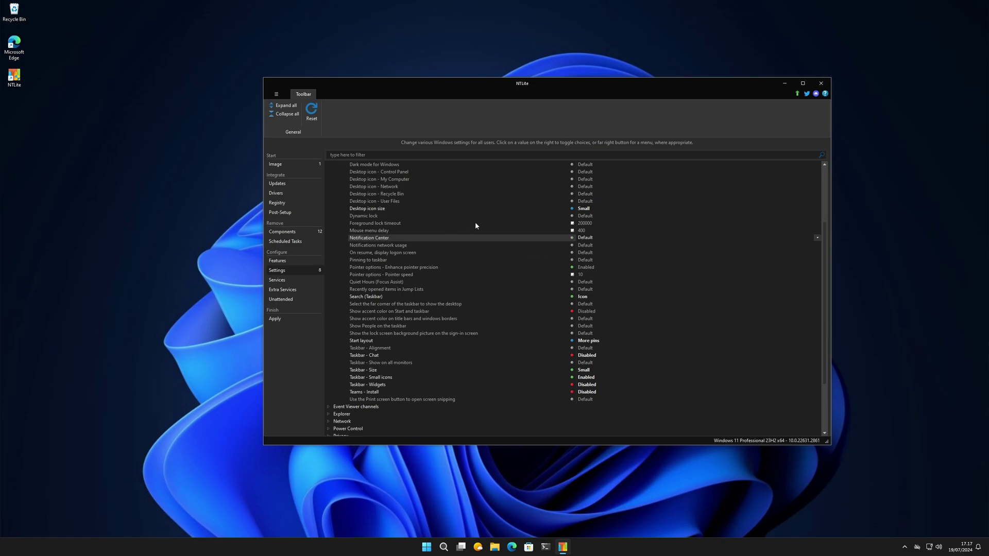
{"action": "scroll", "coordinate": [327, 332], "scroll_direction": "down", "scroll_amount": 3}
- Expand and collapse the Event Viewer channels group, then select the Explorer settings group
{"action": "left_click", "coordinate": [328, 332]}
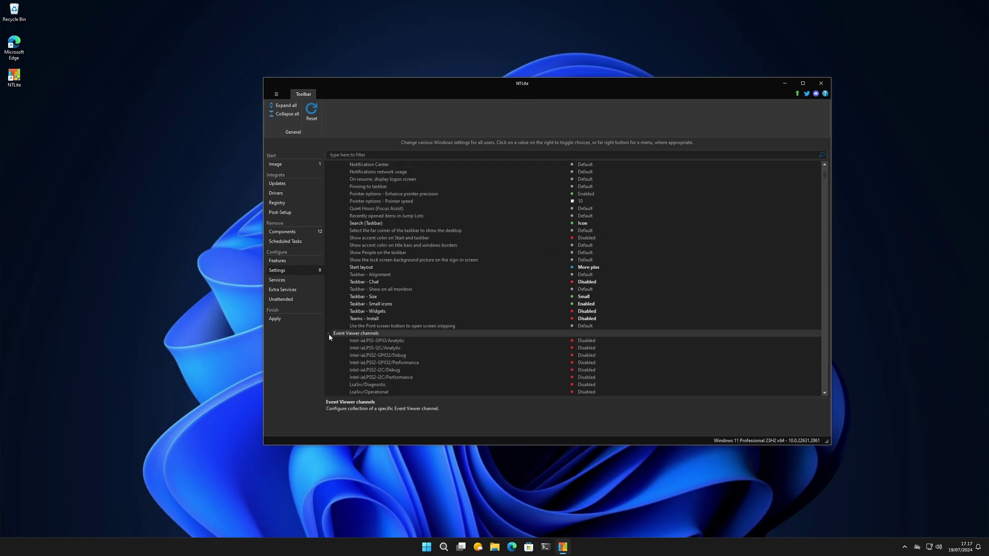
{"action": "scroll", "coordinate": [328, 334], "scroll_direction": "down", "scroll_amount": 15}
{"action": "scroll", "coordinate": [331, 334], "scroll_direction": "down", "scroll_amount": 5}
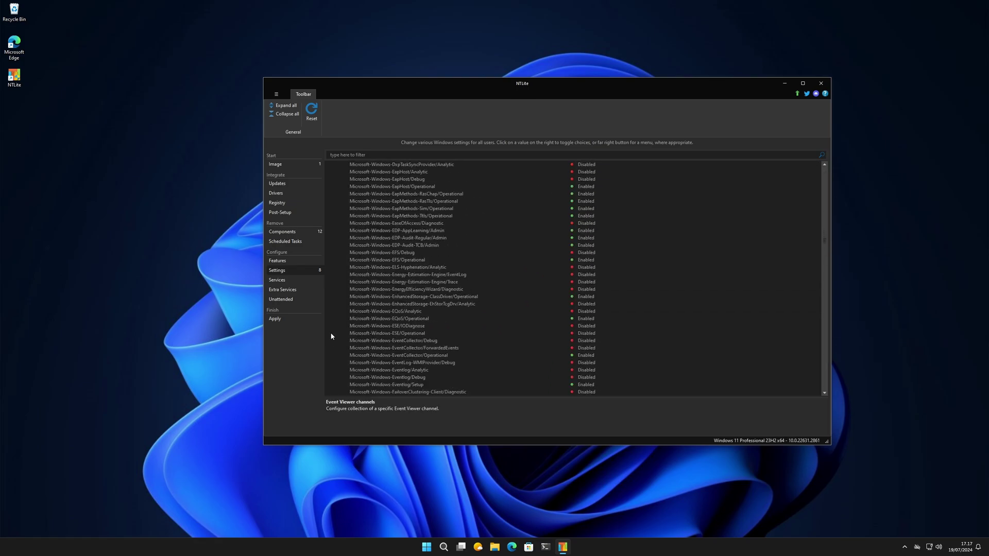
{"action": "key", "text": "Left"}
{"action": "key", "text": "Up"}
{"action": "scroll", "coordinate": [823, 276], "scroll_direction": "down", "scroll_amount": 1}
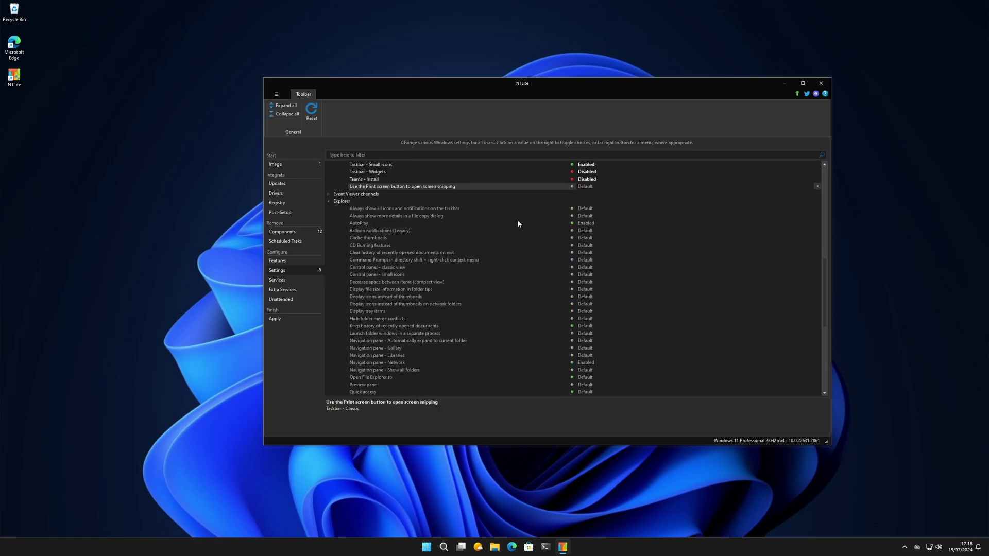
{"action": "left_click", "coordinate": [336, 201]}
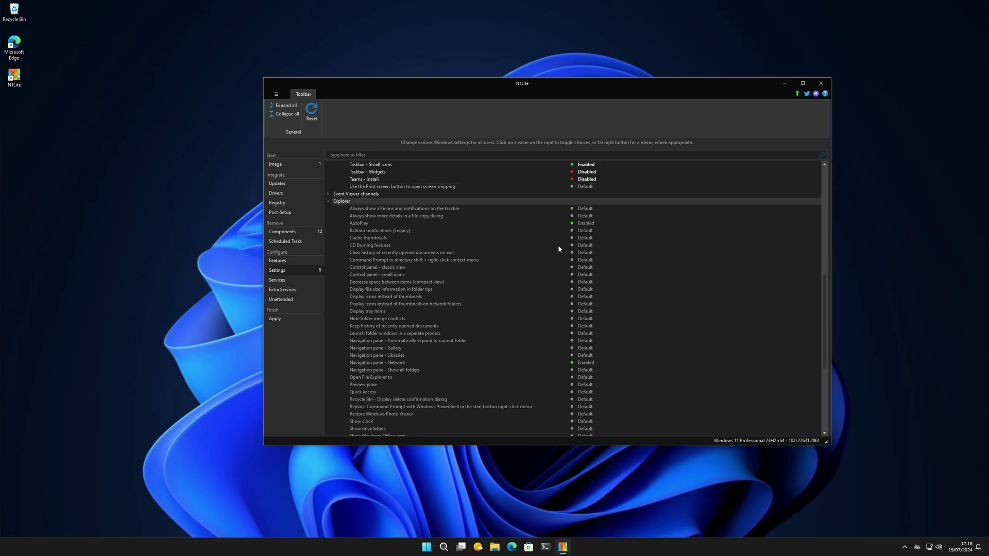
{"action": "scroll", "coordinate": [520, 319], "scroll_direction": "down", "scroll_amount": 3}
{"action": "scroll", "coordinate": [434, 351], "scroll_direction": "down", "scroll_amount": 3}
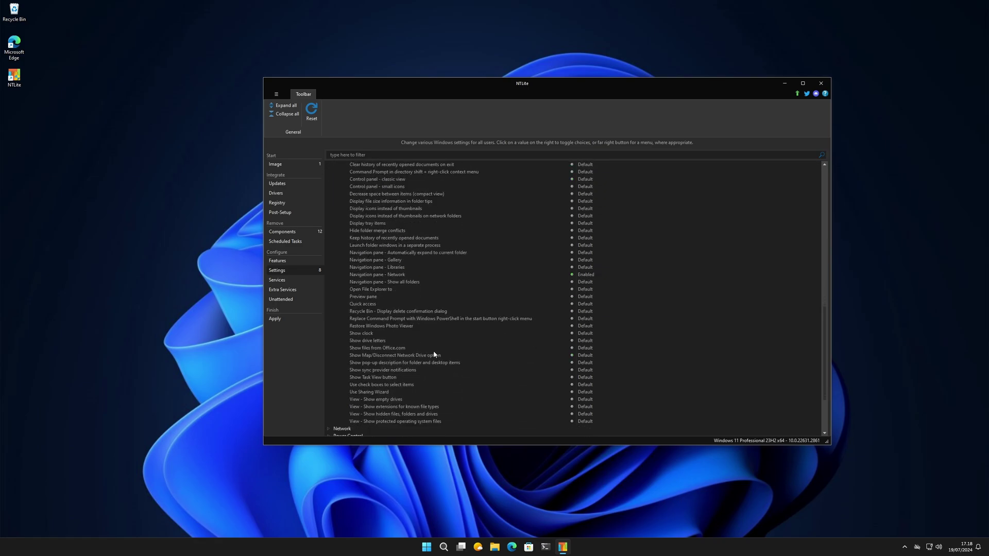
- Open a File Explorer window from the taskbar and close it again
{"action": "left_click", "coordinate": [492, 548]}
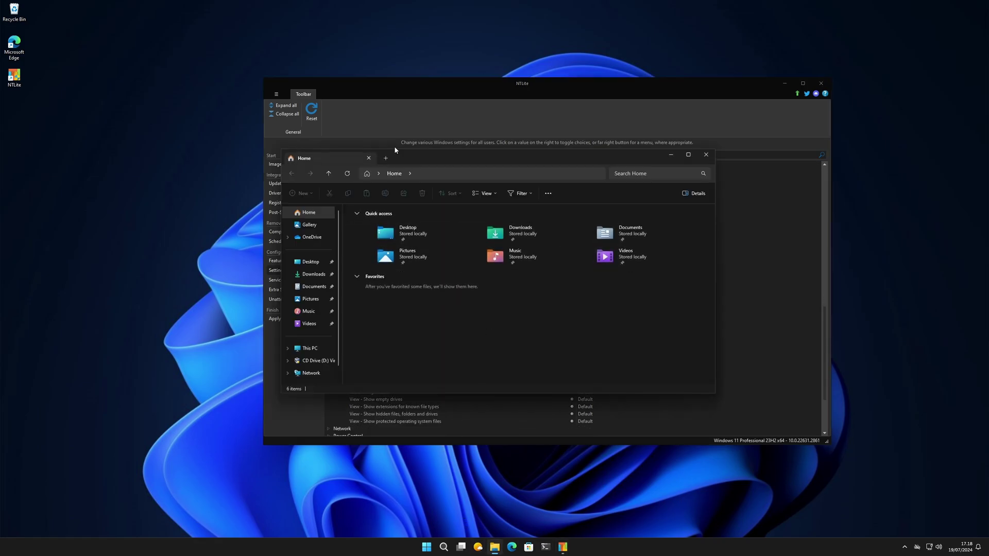
{"action": "left_click", "coordinate": [705, 154]}
{"action": "scroll", "coordinate": [407, 338], "scroll_direction": "up", "scroll_amount": 4}
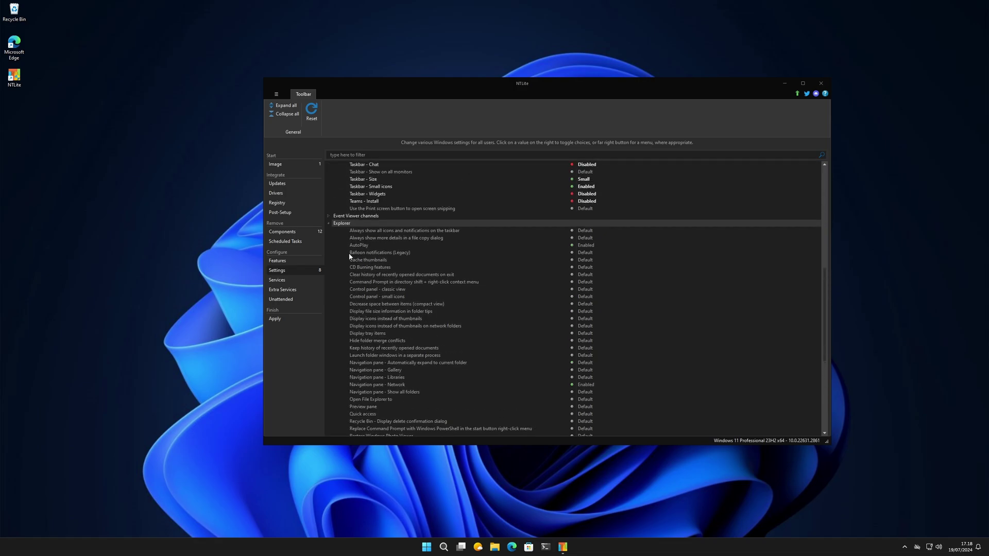
- Collapse Explorer and Network and expand Power Control, showing Fast Startup Enabled and hibernation size 0
{"action": "left_click", "coordinate": [328, 222]}
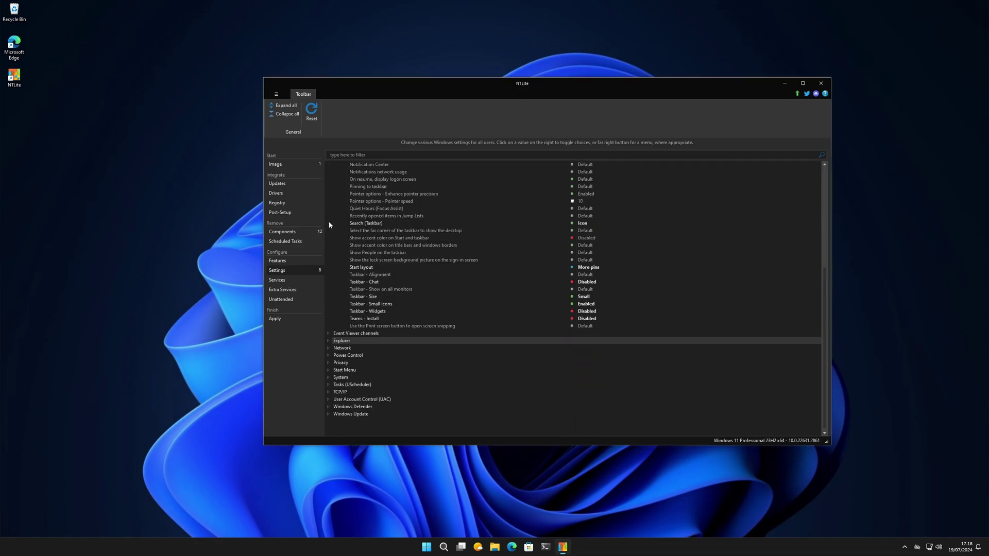
{"action": "left_click", "coordinate": [346, 351]}
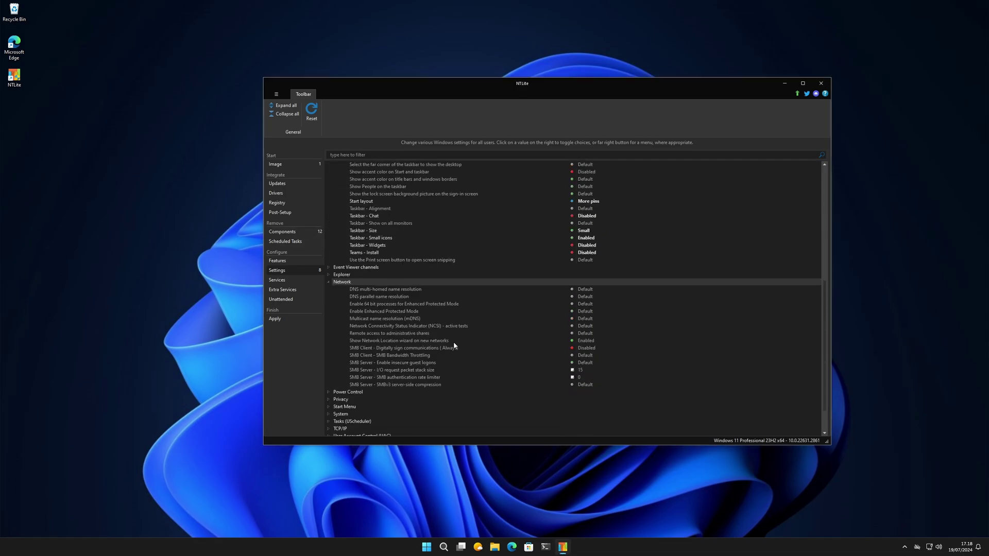
{"action": "left_click", "coordinate": [362, 281]}
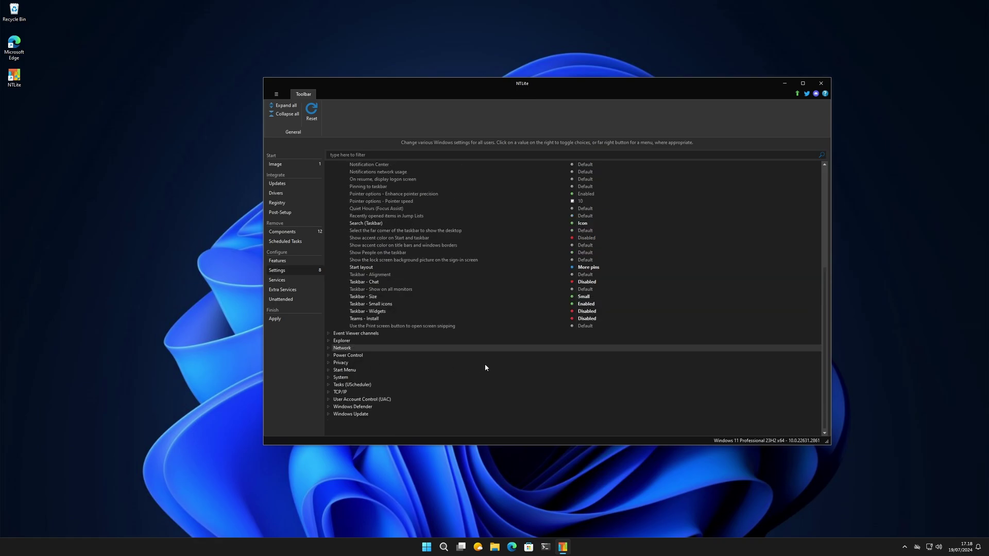
{"action": "left_click", "coordinate": [576, 356]}
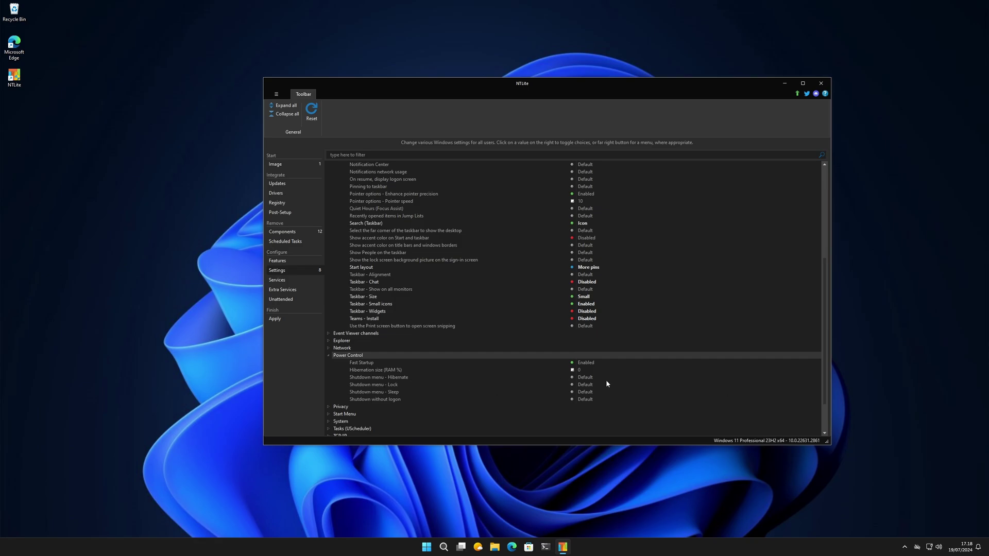
- Collapse Power Control, expand Privacy, and set Allow Telemetry to Security | Disable
{"action": "left_click", "coordinate": [328, 357]}
{"action": "left_click", "coordinate": [328, 362]}
{"action": "scroll", "coordinate": [433, 398], "scroll_direction": "down", "scroll_amount": 1}
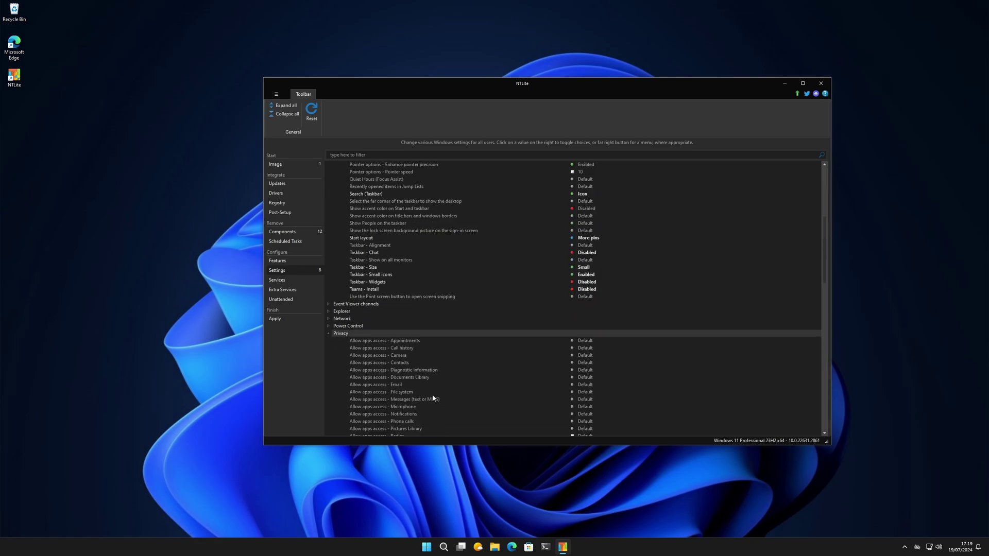
{"action": "scroll", "coordinate": [432, 399], "scroll_direction": "down", "scroll_amount": 3}
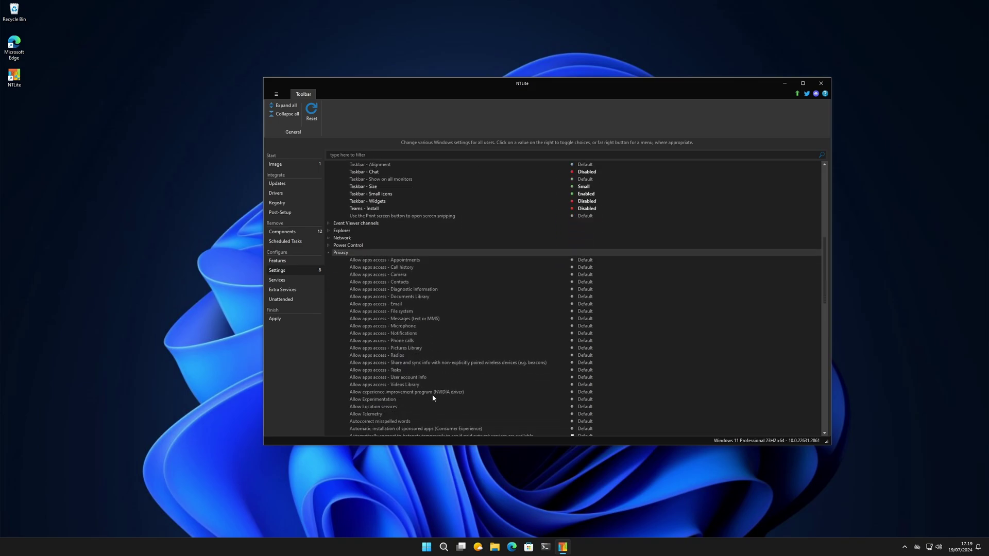
{"action": "scroll", "coordinate": [356, 388], "scroll_direction": "down", "scroll_amount": 1}
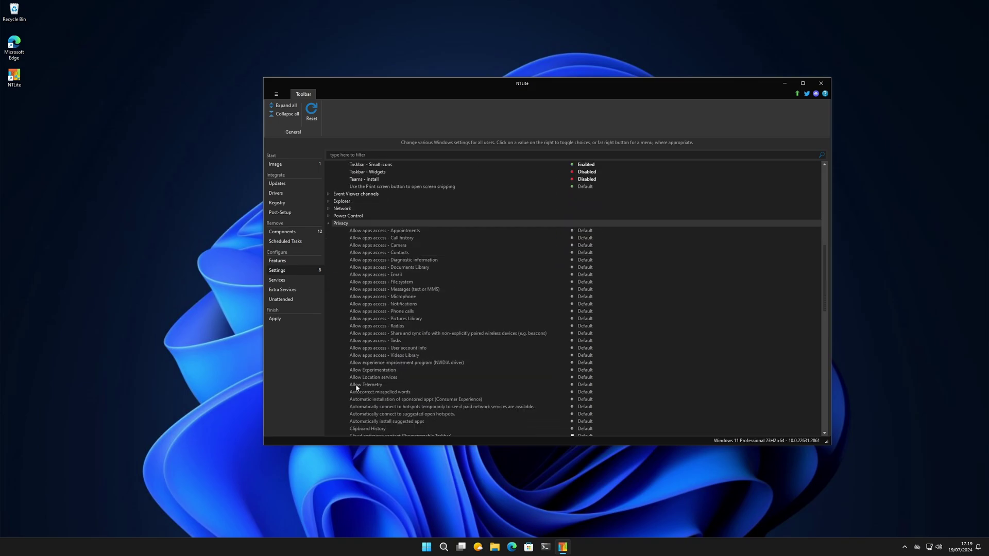
{"action": "left_click", "coordinate": [613, 384]}
- Switch Clipboard History to disabled, then return it to Default
{"action": "scroll", "coordinate": [526, 379], "scroll_direction": "down", "scroll_amount": 1}
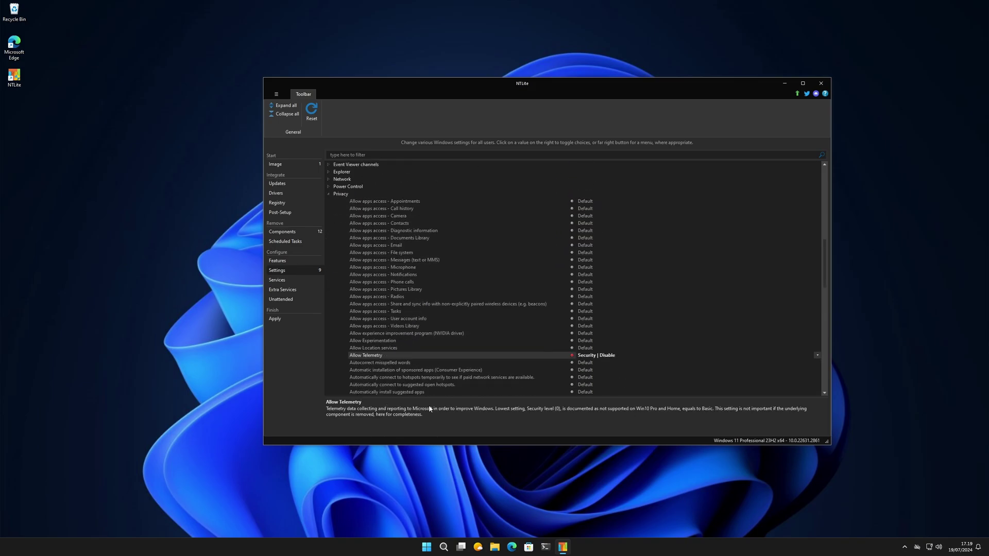
{"action": "scroll", "coordinate": [485, 368], "scroll_direction": "down", "scroll_amount": 1}
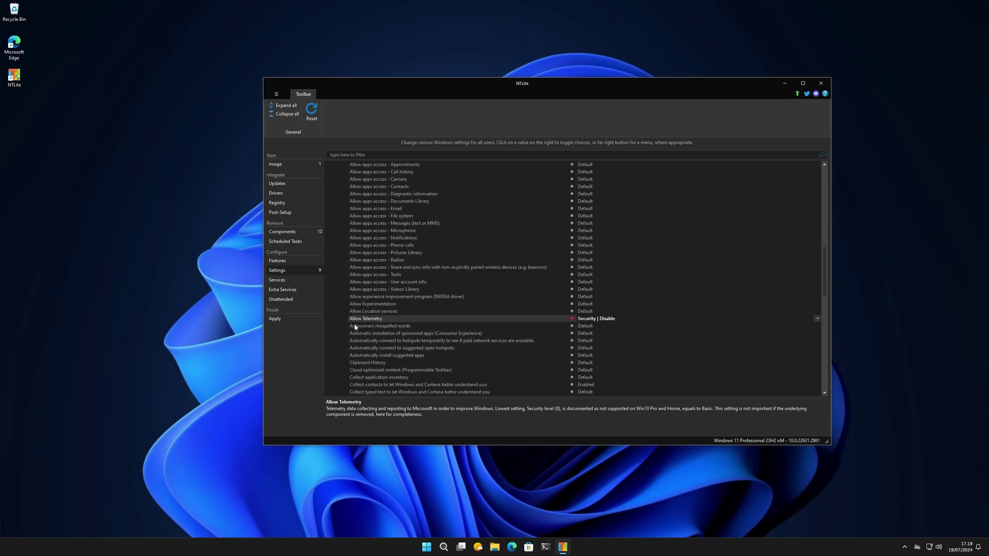
{"action": "scroll", "coordinate": [517, 353], "scroll_direction": "down", "scroll_amount": 1}
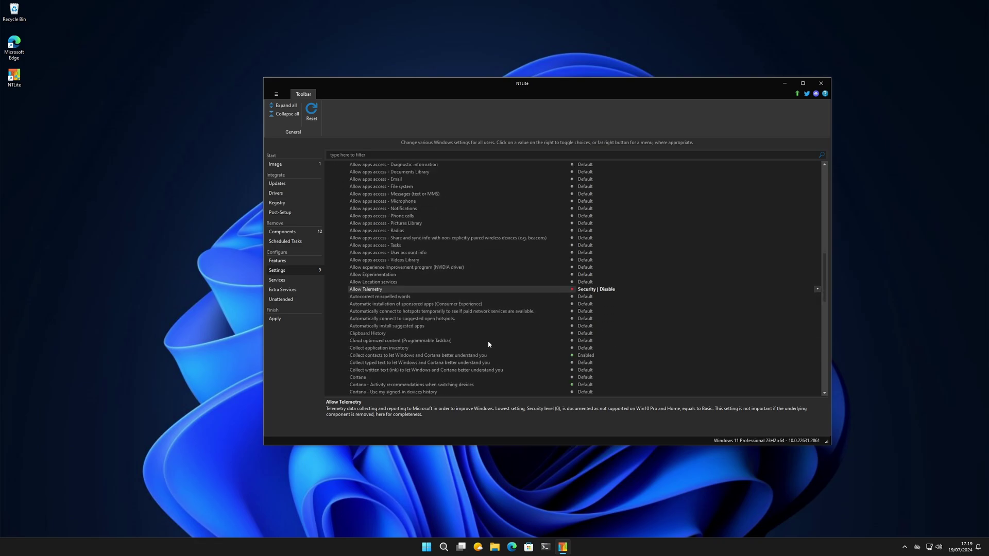
{"action": "left_click", "coordinate": [586, 333]}
{"action": "left_click", "coordinate": [588, 334]}
{"action": "scroll", "coordinate": [563, 346], "scroll_direction": "down", "scroll_amount": 1}
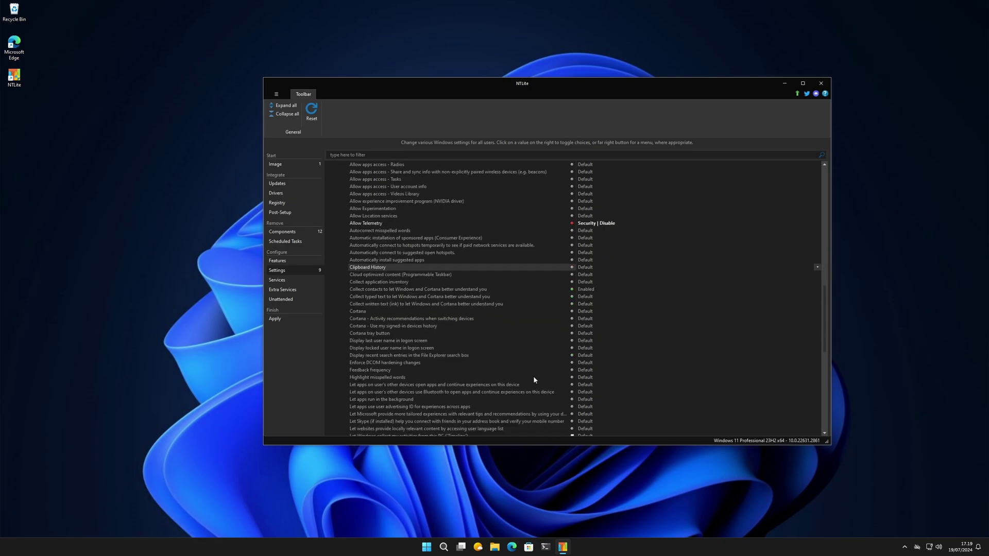
{"action": "scroll", "coordinate": [535, 380], "scroll_direction": "down", "scroll_amount": 2}
{"action": "scroll", "coordinate": [477, 375], "scroll_direction": "down", "scroll_amount": 4}
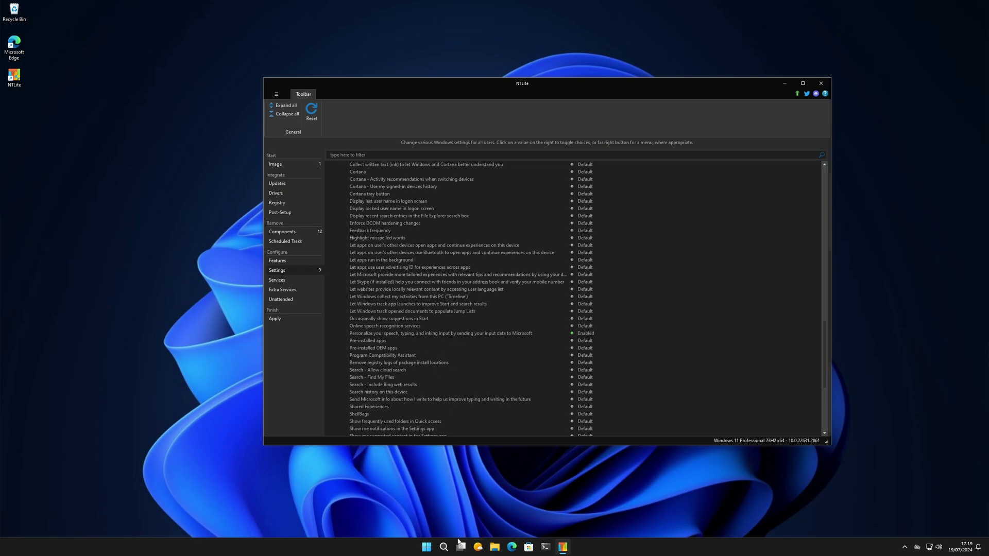
- Check the Windows Start menu, close it, and scroll back through the Privacy settings
{"action": "left_click", "coordinate": [427, 547]}
{"action": "key", "text": "Escape"}
{"action": "scroll", "coordinate": [420, 355], "scroll_direction": "down", "scroll_amount": 3}
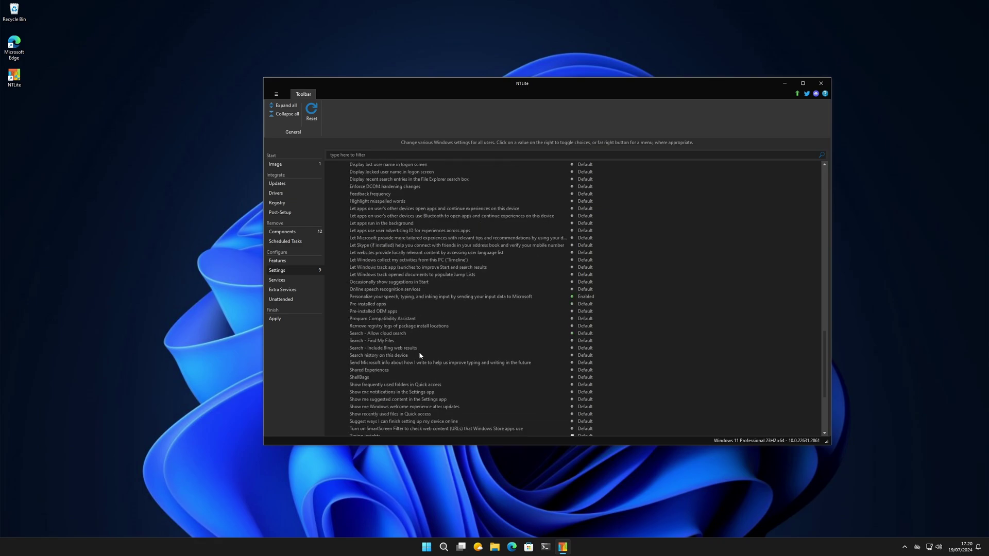
{"action": "scroll", "coordinate": [422, 381], "scroll_direction": "down", "scroll_amount": 2}
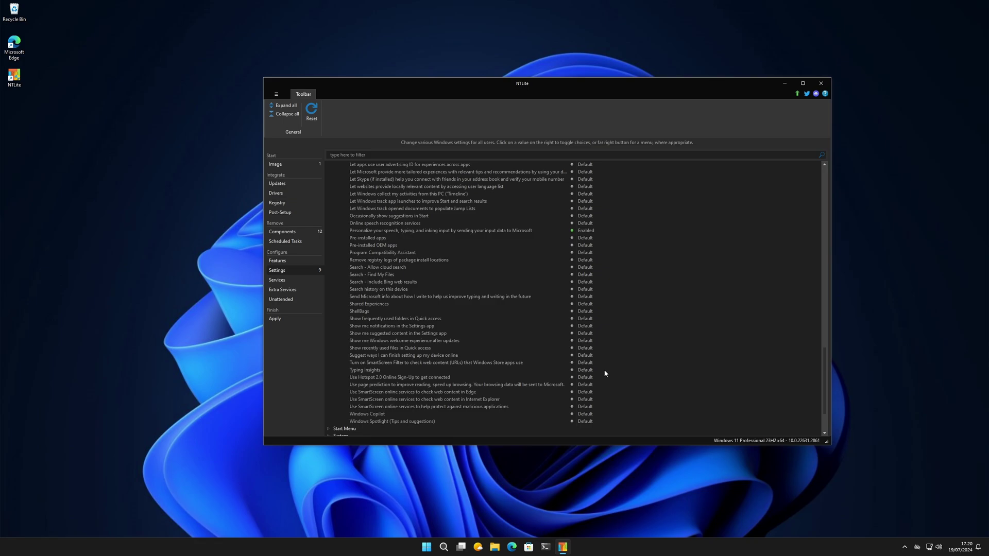
{"action": "scroll", "coordinate": [524, 399], "scroll_direction": "up", "scroll_amount": 4}
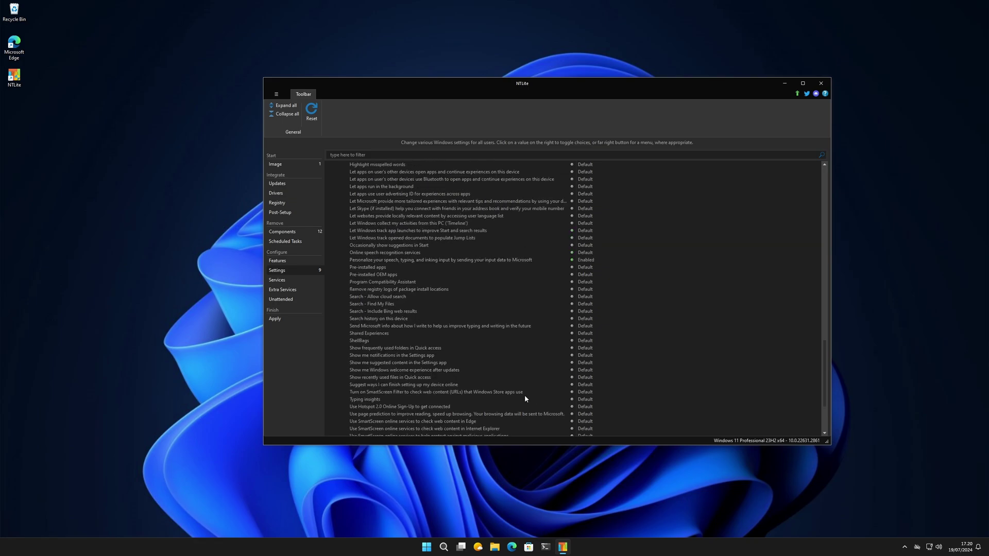
{"action": "scroll", "coordinate": [525, 397], "scroll_direction": "up", "scroll_amount": 8}
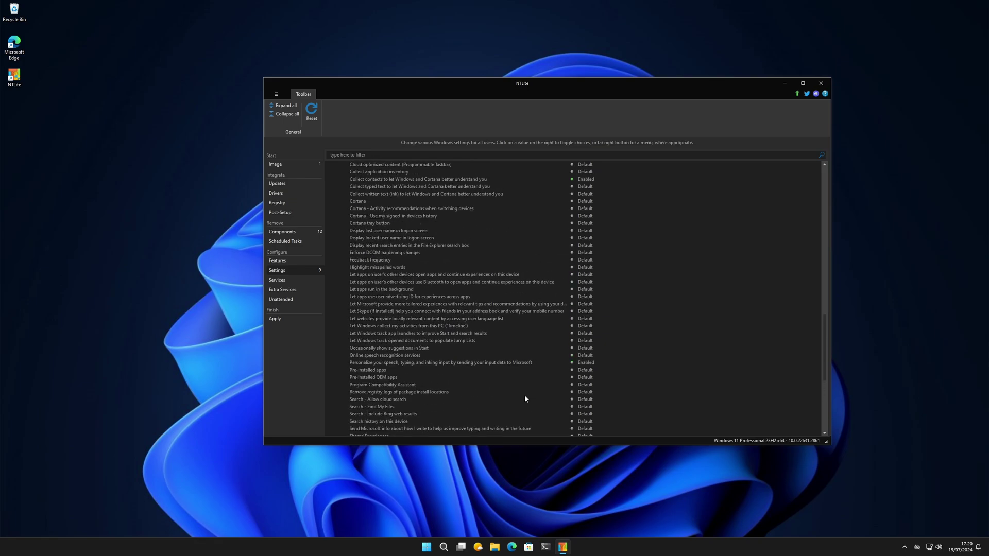
{"action": "scroll", "coordinate": [525, 399], "scroll_direction": "up", "scroll_amount": 5}
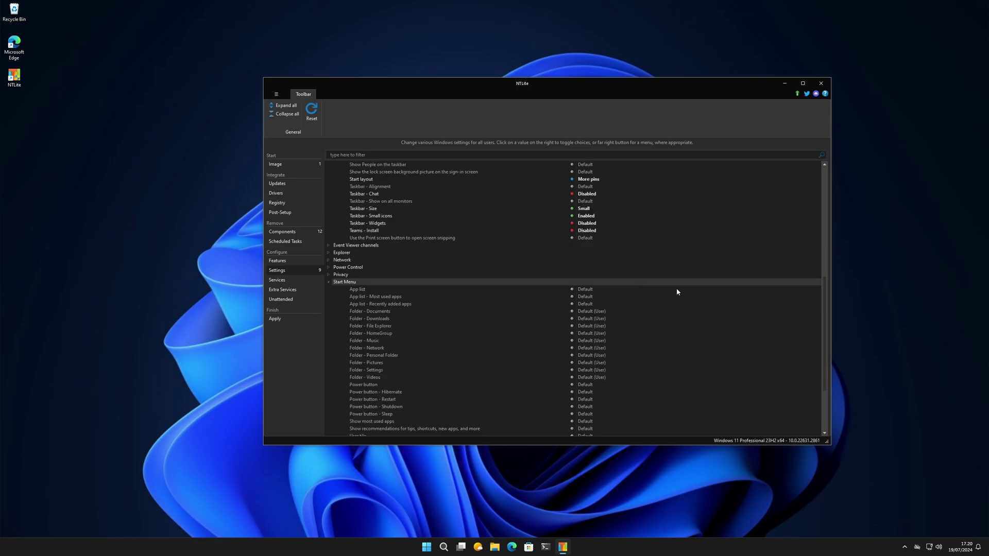
- Keep App list at Default and set App list - Most used apps to Disabled (Policy)
{"action": "left_click", "coordinate": [676, 289]}
{"action": "left_click", "coordinate": [817, 290]}
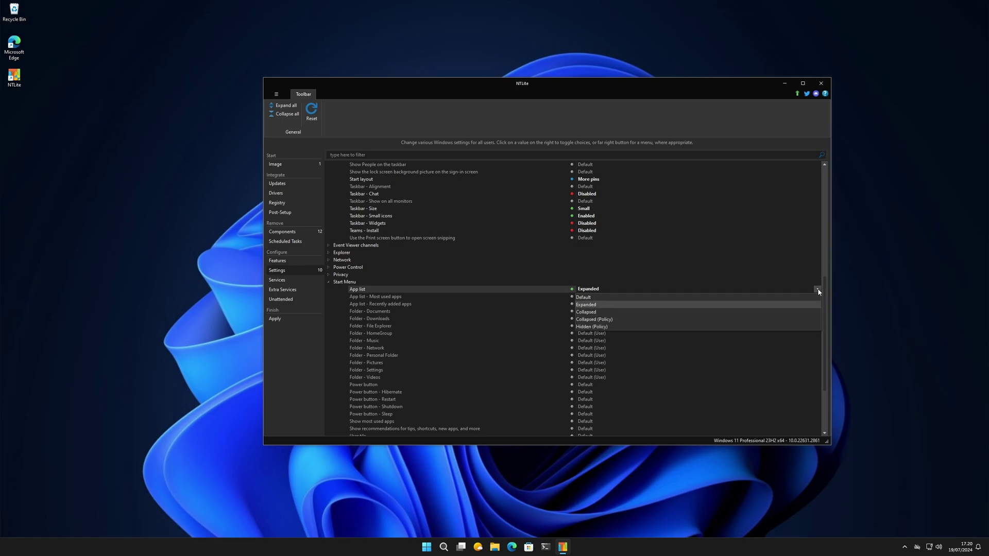
{"action": "left_click", "coordinate": [721, 298]}
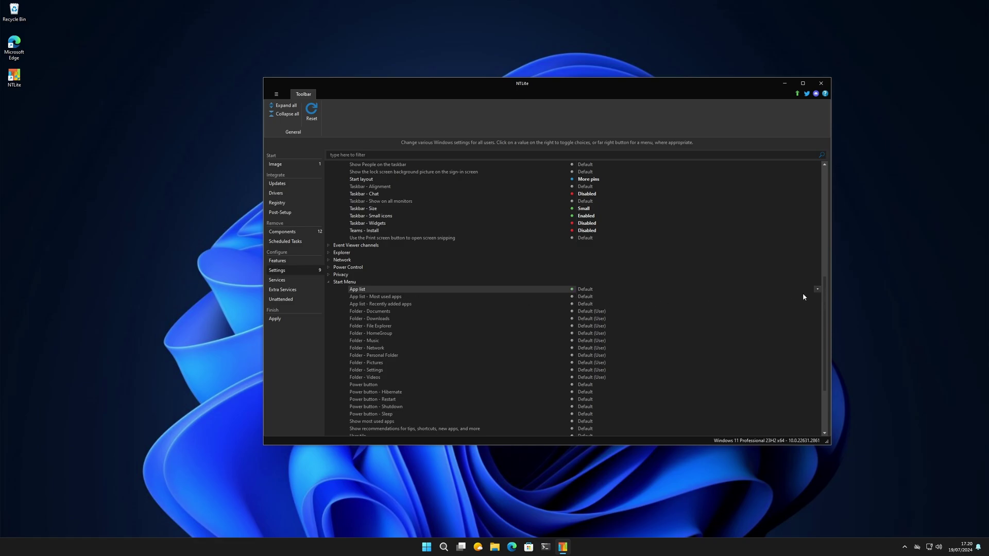
{"action": "left_click", "coordinate": [702, 298]}
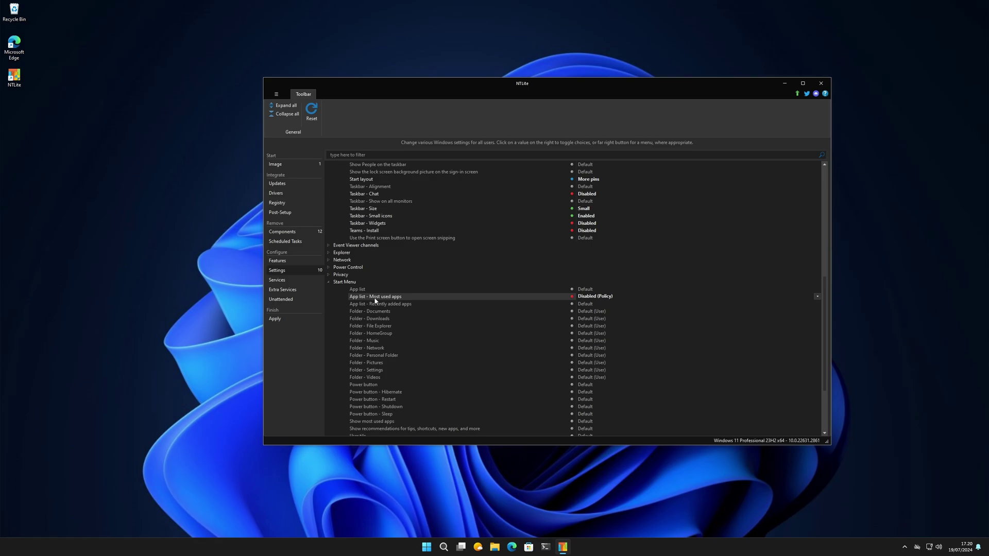
- Disable Recently added apps and Show most used apps, leaving User tile at Default
{"action": "left_click", "coordinate": [617, 307]}
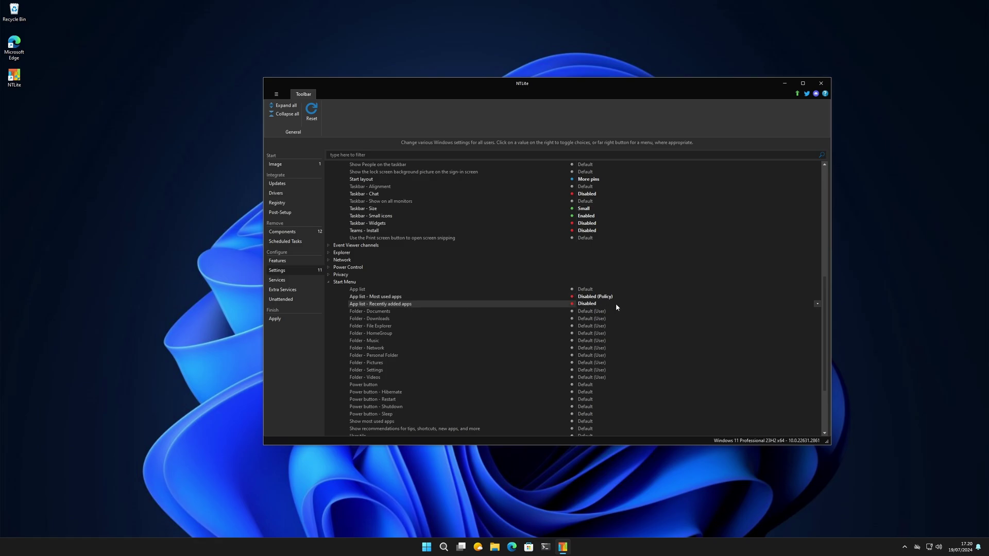
{"action": "left_click", "coordinate": [818, 305]}
{"action": "scroll", "coordinate": [411, 304], "scroll_direction": "down", "scroll_amount": 3}
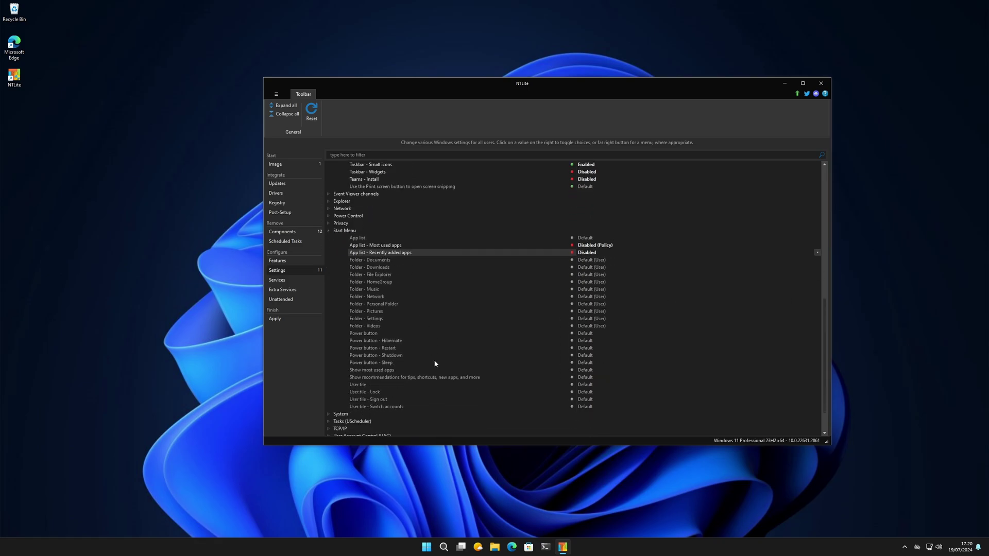
{"action": "scroll", "coordinate": [503, 375], "scroll_direction": "down", "scroll_amount": 1}
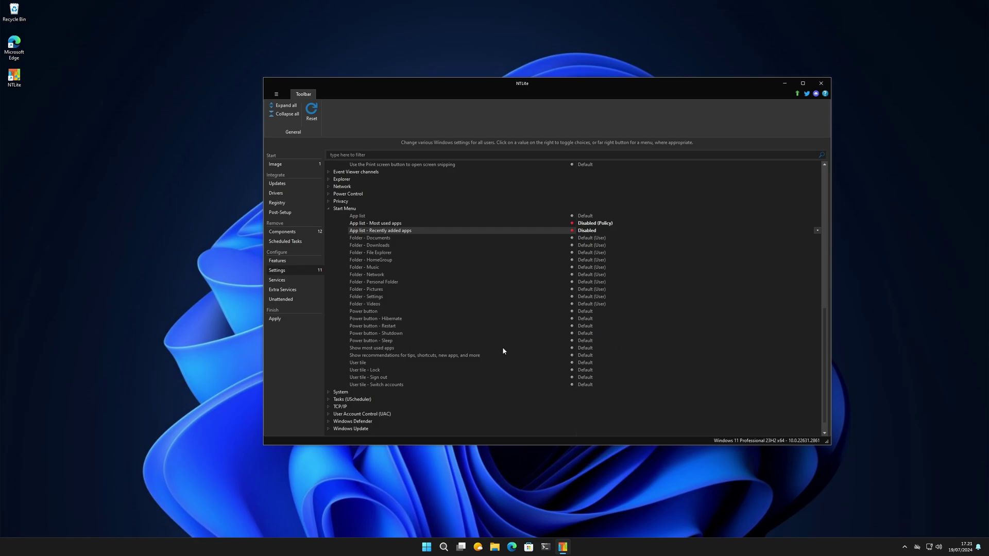
{"action": "left_click", "coordinate": [607, 348]}
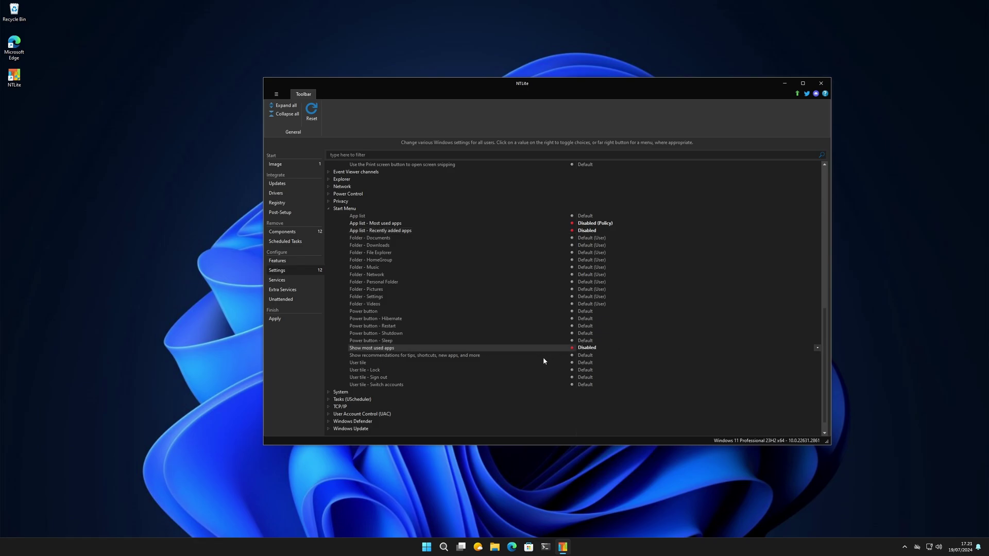
{"action": "left_click", "coordinate": [585, 363]}
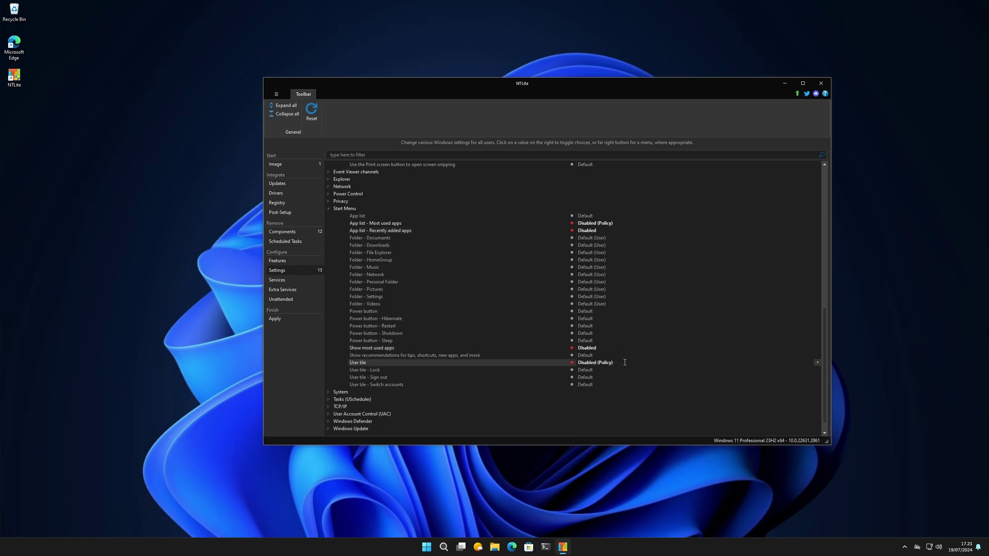
{"action": "left_click", "coordinate": [817, 362]}
{"action": "left_click", "coordinate": [587, 374]}
{"action": "scroll", "coordinate": [455, 376], "scroll_direction": "down", "scroll_amount": 1}
{"action": "left_click", "coordinate": [328, 375]}
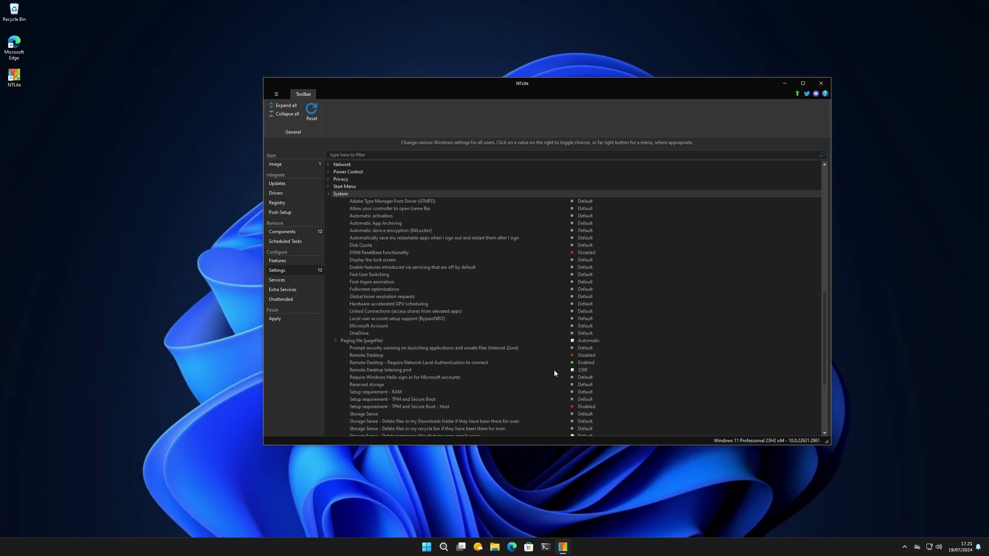
{"action": "scroll", "coordinate": [554, 370], "scroll_direction": "down", "scroll_amount": 2}
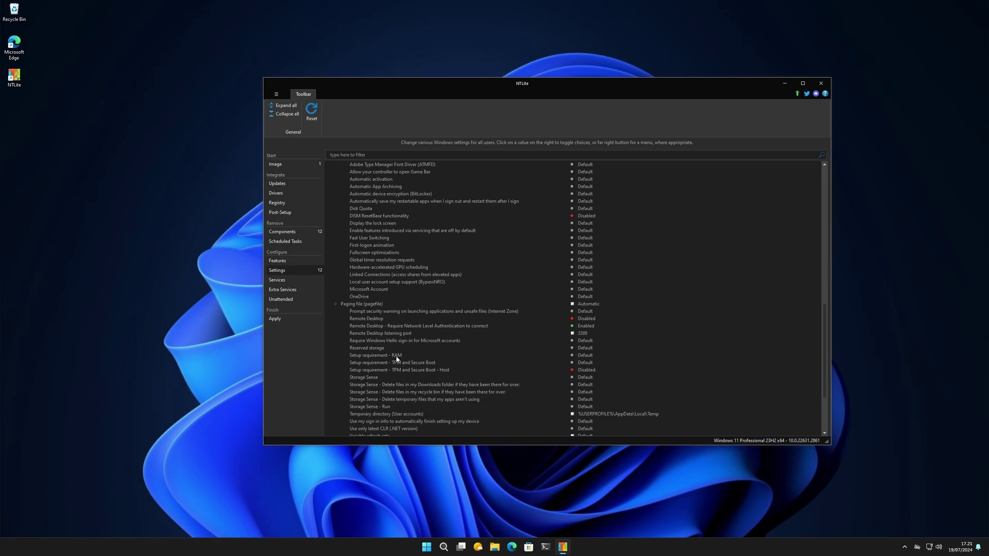
{"action": "left_click", "coordinate": [448, 355]}
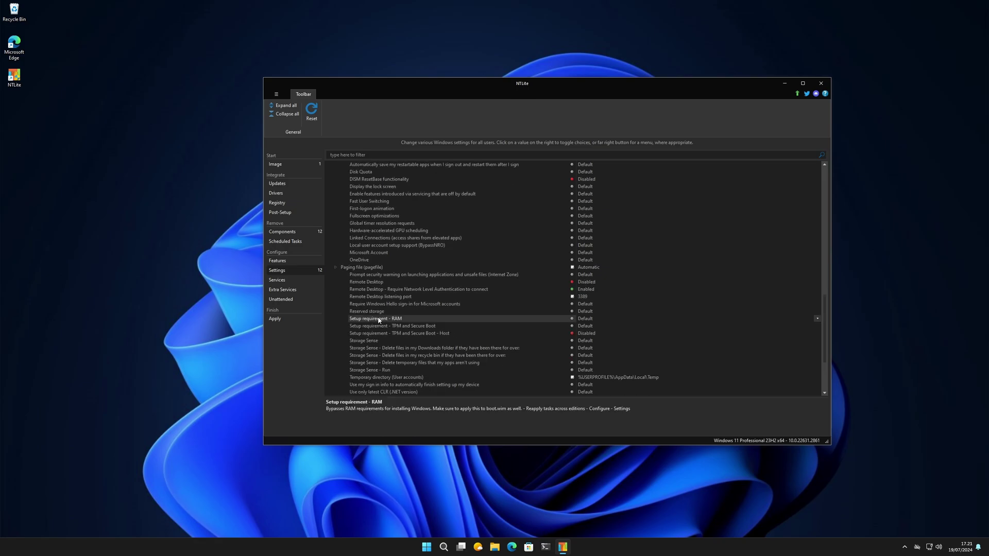
{"action": "left_click", "coordinate": [371, 326]}
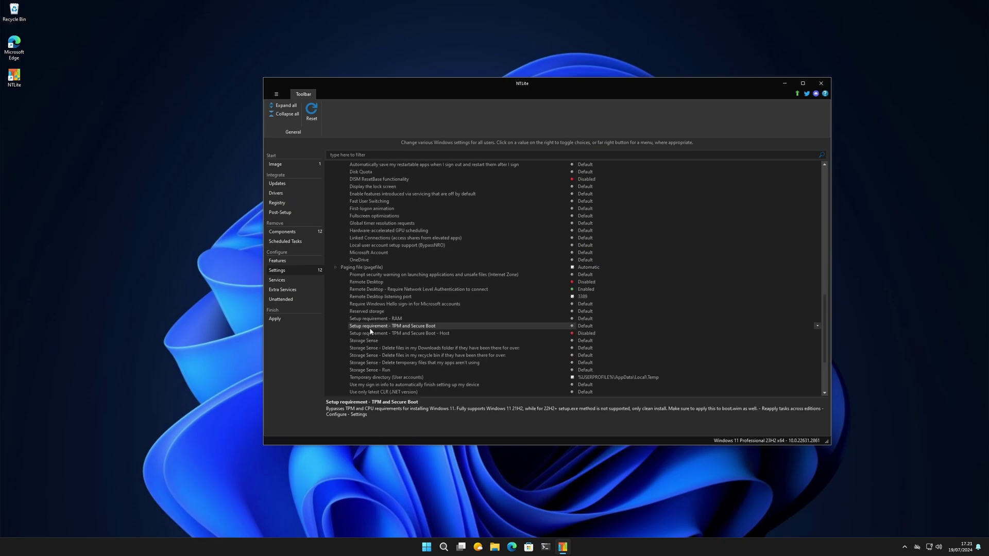
{"action": "left_click", "coordinate": [373, 335]}
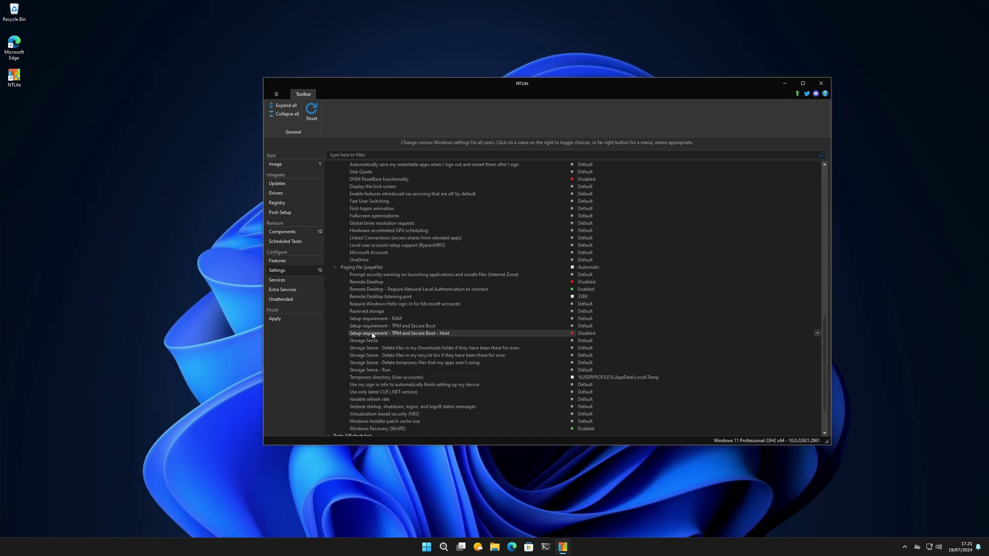
{"action": "left_click", "coordinate": [371, 320]}
{"action": "left_click", "coordinate": [373, 327]}
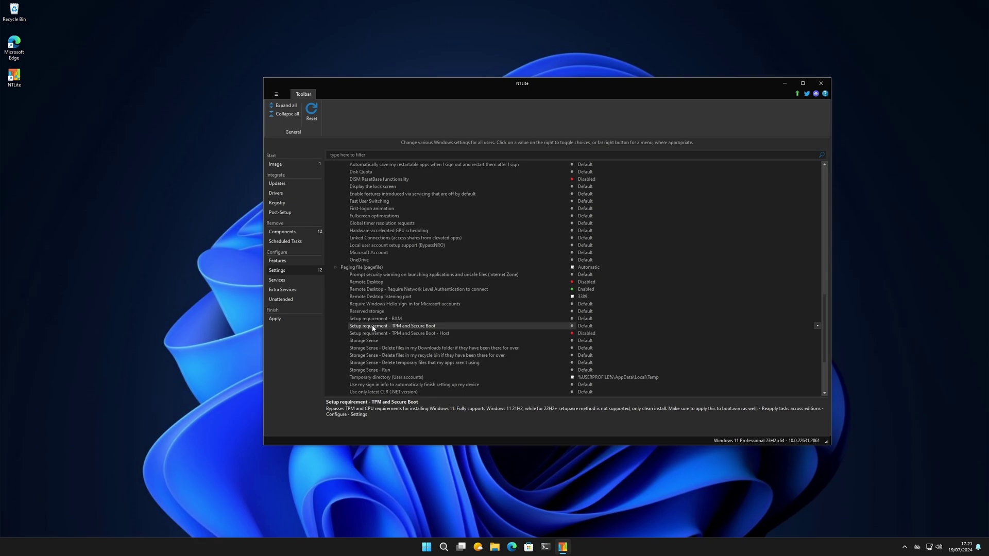
{"action": "scroll", "coordinate": [375, 333], "scroll_direction": "down", "scroll_amount": 1}
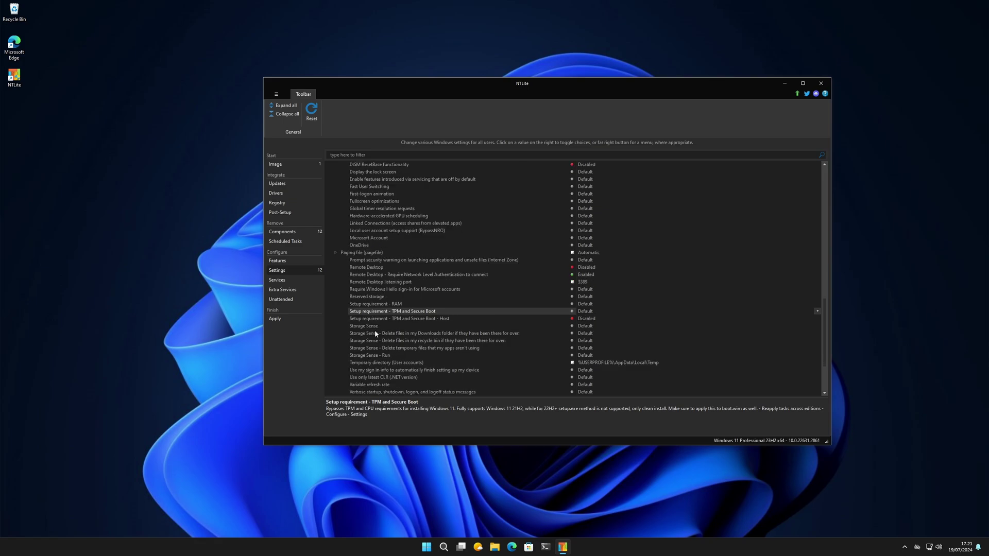
{"action": "scroll", "coordinate": [375, 332], "scroll_direction": "down", "scroll_amount": 2}
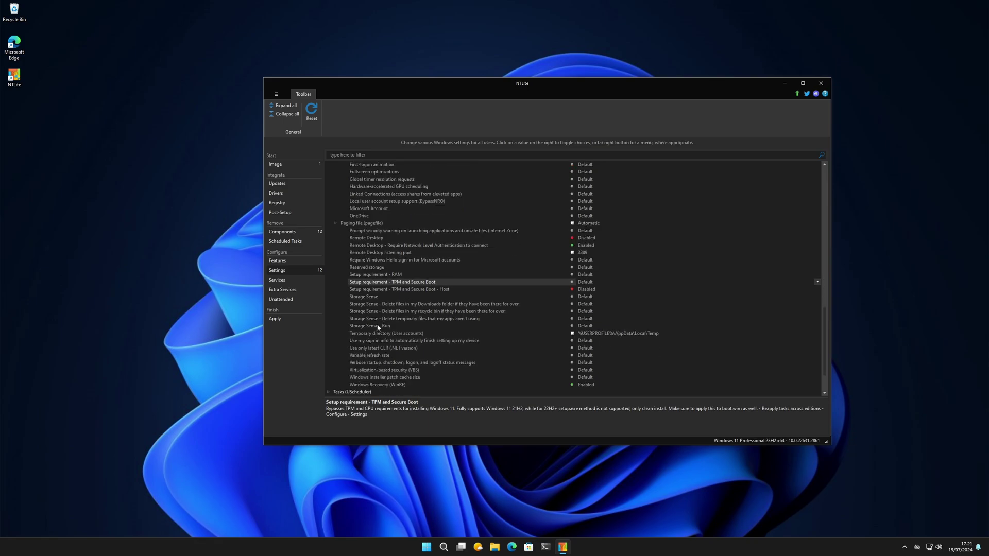
{"action": "scroll", "coordinate": [378, 328], "scroll_direction": "down", "scroll_amount": 2}
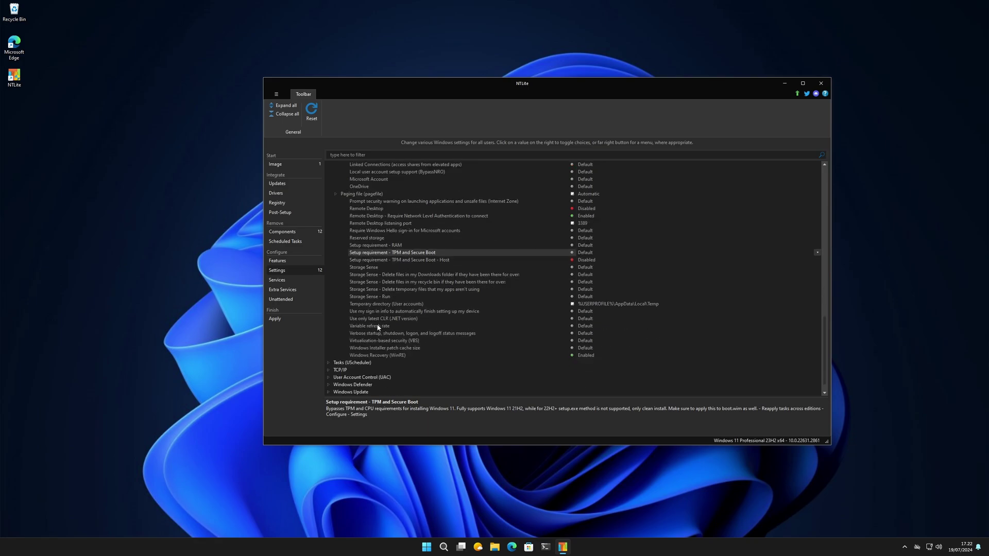
{"action": "scroll", "coordinate": [378, 327], "scroll_direction": "up", "scroll_amount": 2}
{"action": "scroll", "coordinate": [403, 288], "scroll_direction": "up", "scroll_amount": 2}
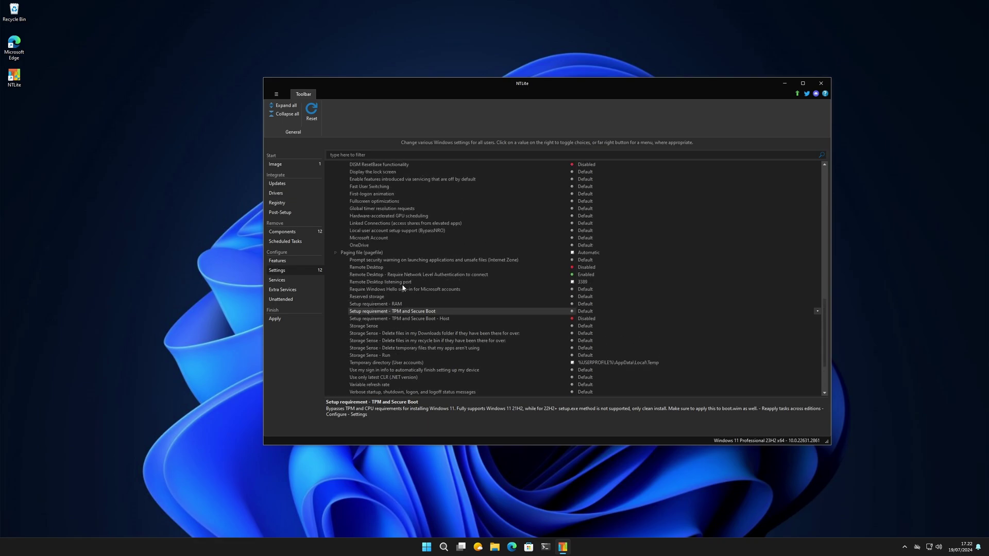
{"action": "left_click", "coordinate": [413, 239]}
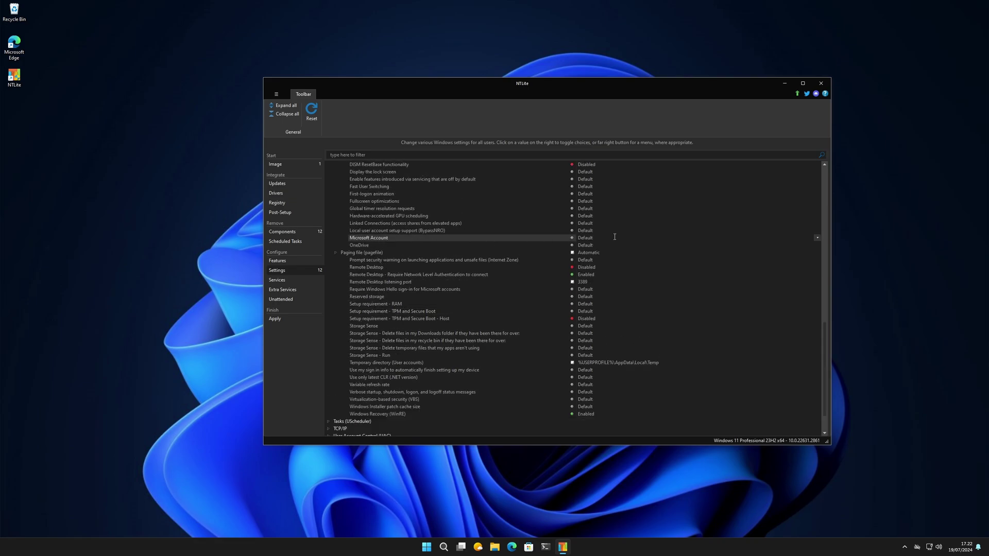
{"action": "scroll", "coordinate": [475, 283], "scroll_direction": "up", "scroll_amount": 3}
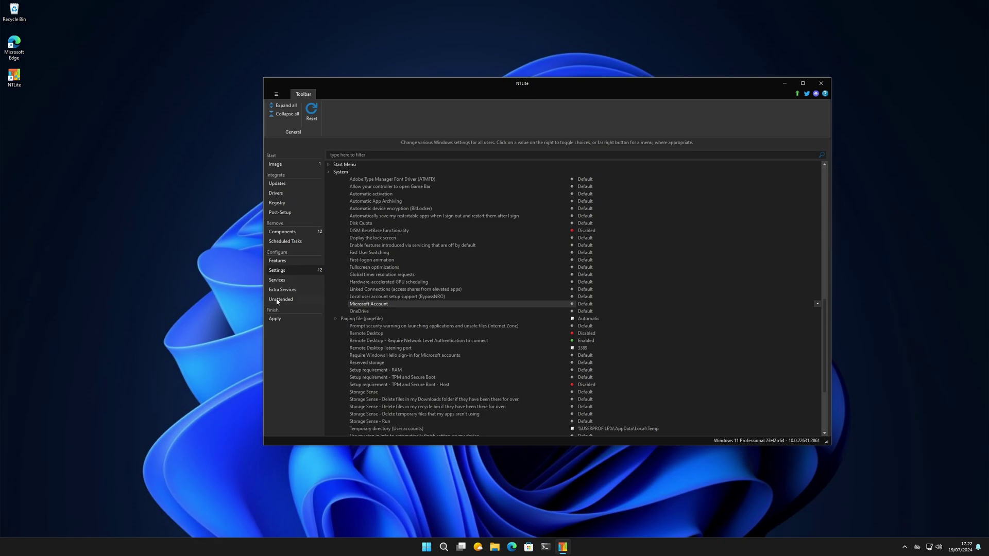
- Browse the Services list, then show Extra Services with boot-critical and driver services
{"action": "scroll", "coordinate": [470, 307], "scroll_direction": "up", "scroll_amount": 1}
{"action": "key", "text": "Down"}
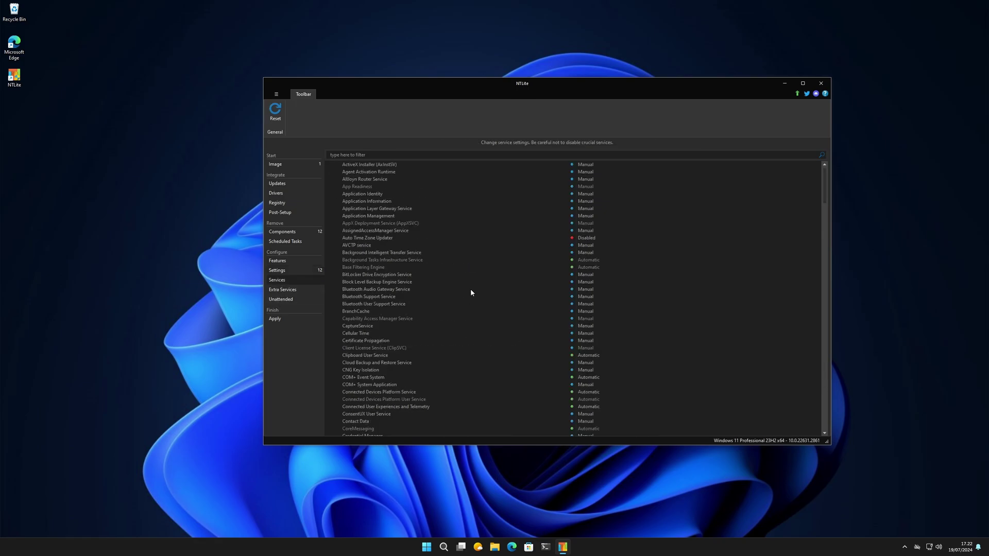
{"action": "scroll", "coordinate": [479, 291], "scroll_direction": "down", "scroll_amount": 8}
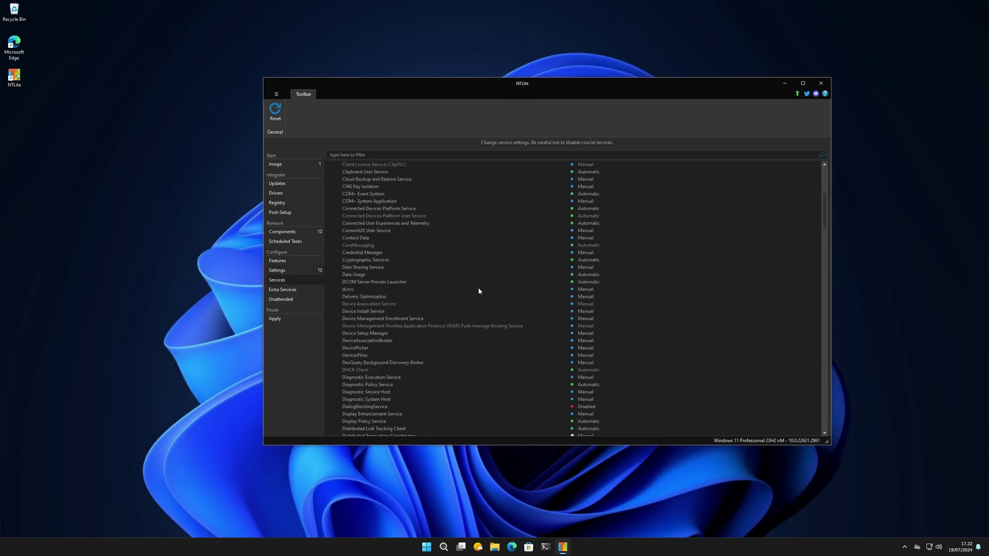
{"action": "scroll", "coordinate": [478, 291], "scroll_direction": "down", "scroll_amount": 4}
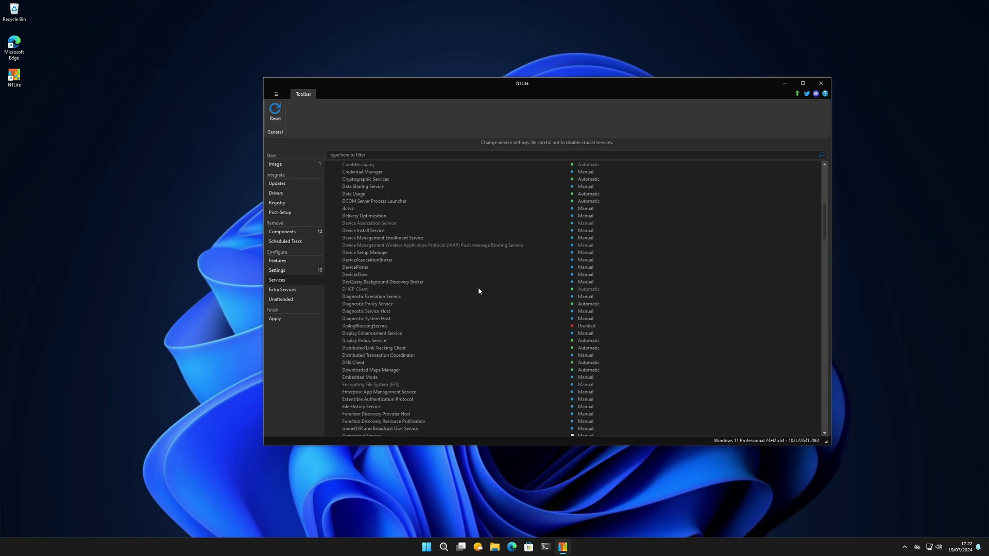
{"action": "scroll", "coordinate": [478, 291], "scroll_direction": "down", "scroll_amount": 10}
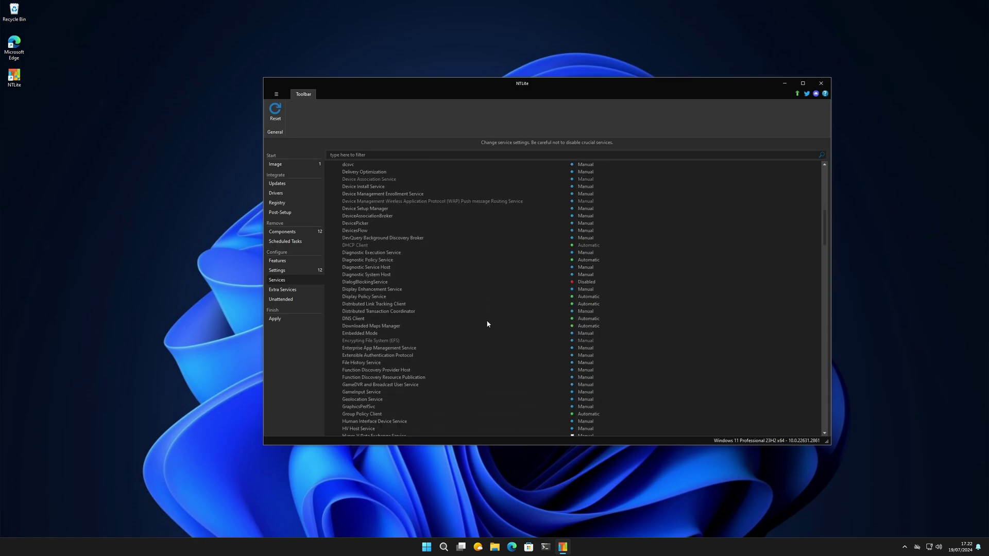
{"action": "scroll", "coordinate": [488, 325], "scroll_direction": "down", "scroll_amount": 10}
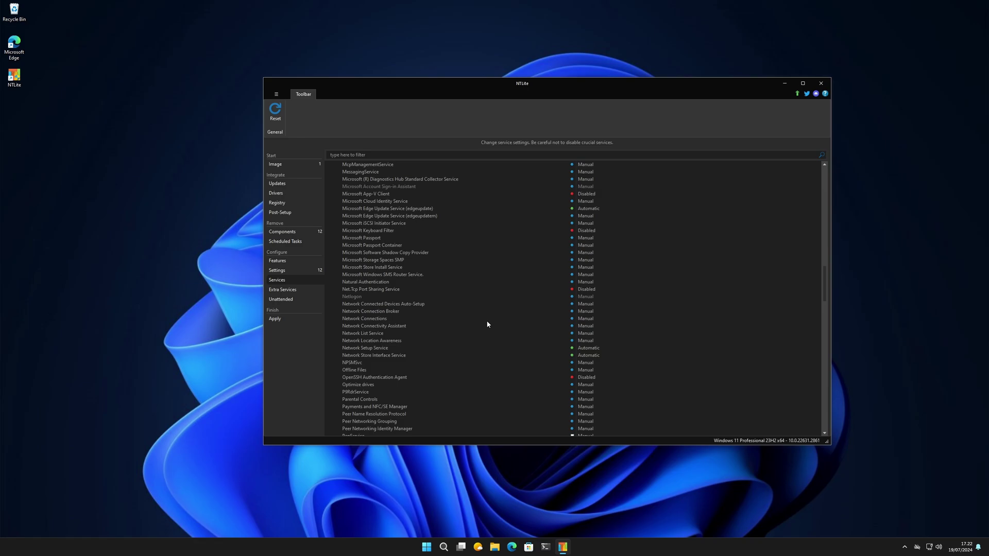
{"action": "scroll", "coordinate": [487, 325], "scroll_direction": "down", "scroll_amount": 20}
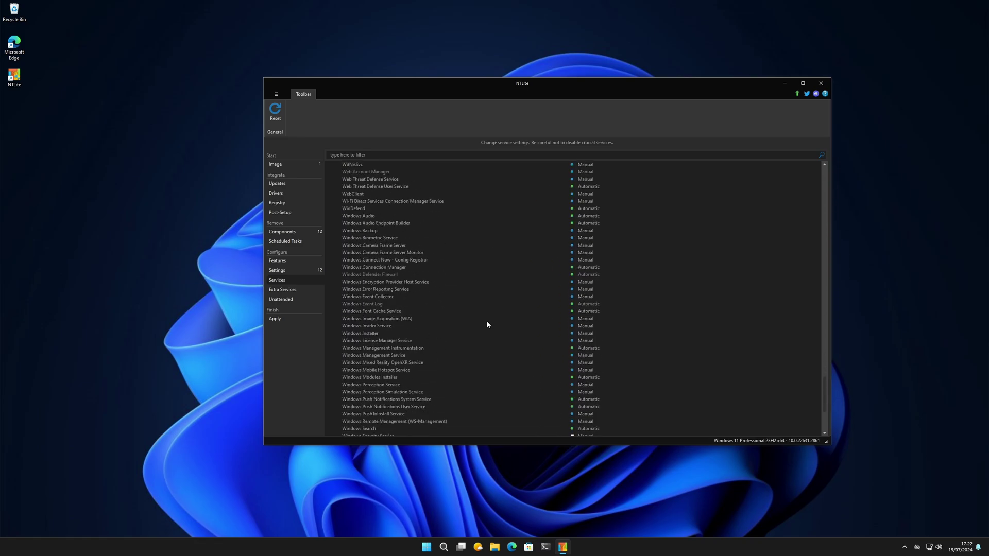
{"action": "scroll", "coordinate": [487, 325], "scroll_direction": "down", "scroll_amount": 6}
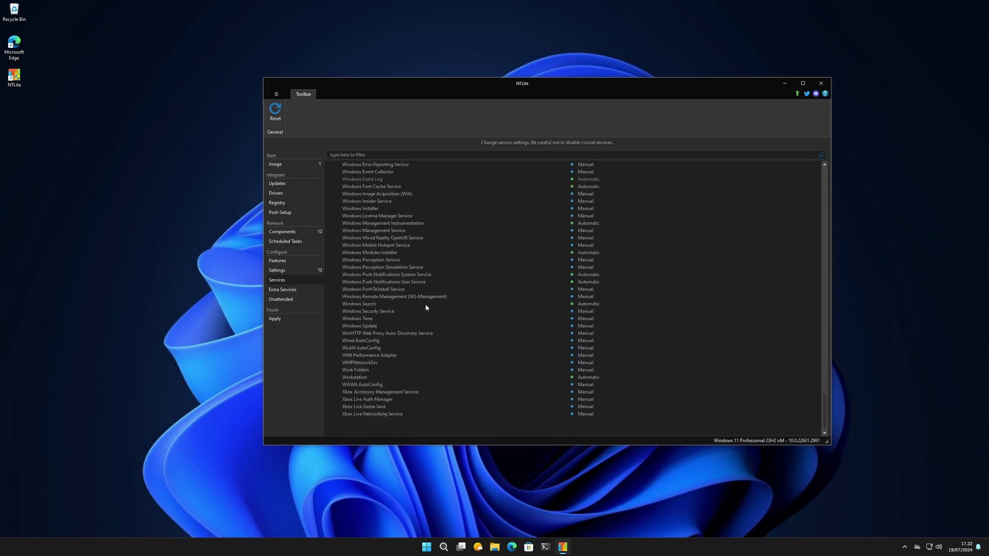
{"action": "left_click", "coordinate": [282, 289]}
{"action": "scroll", "coordinate": [551, 363], "scroll_direction": "down", "scroll_amount": 20}
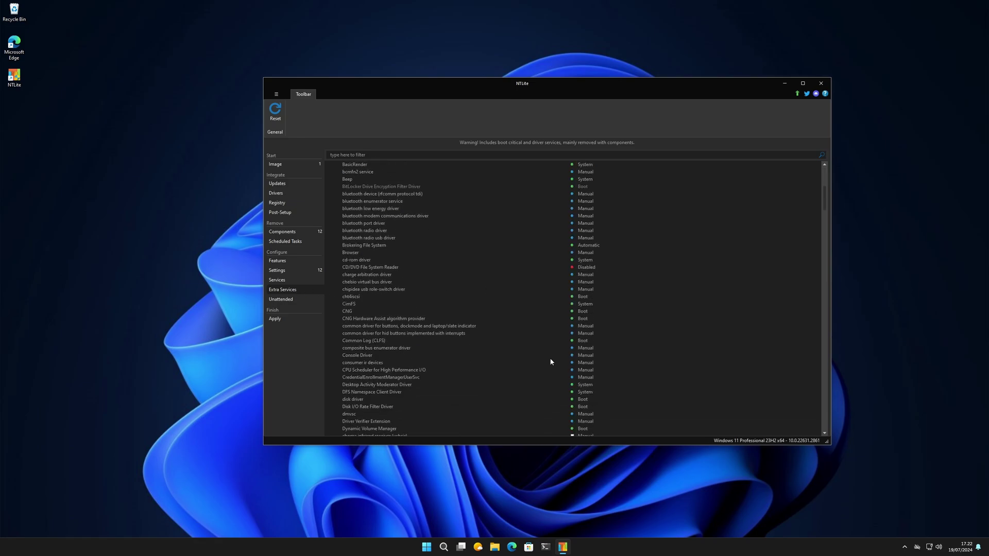
- Open the Unattended page and try the OEM Logo and Model settings, dismissing the enable prompts
{"action": "left_click", "coordinate": [281, 299]}
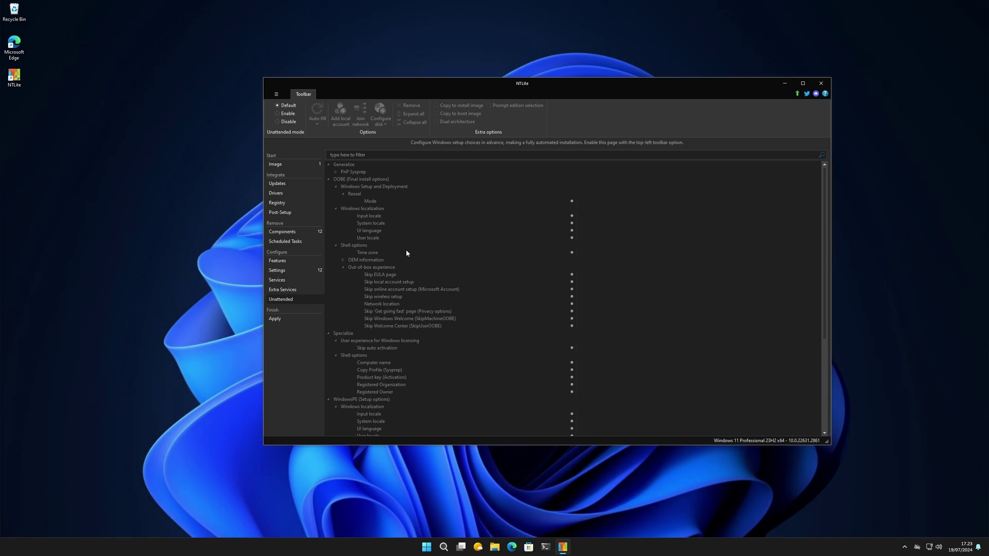
{"action": "left_click", "coordinate": [344, 261]}
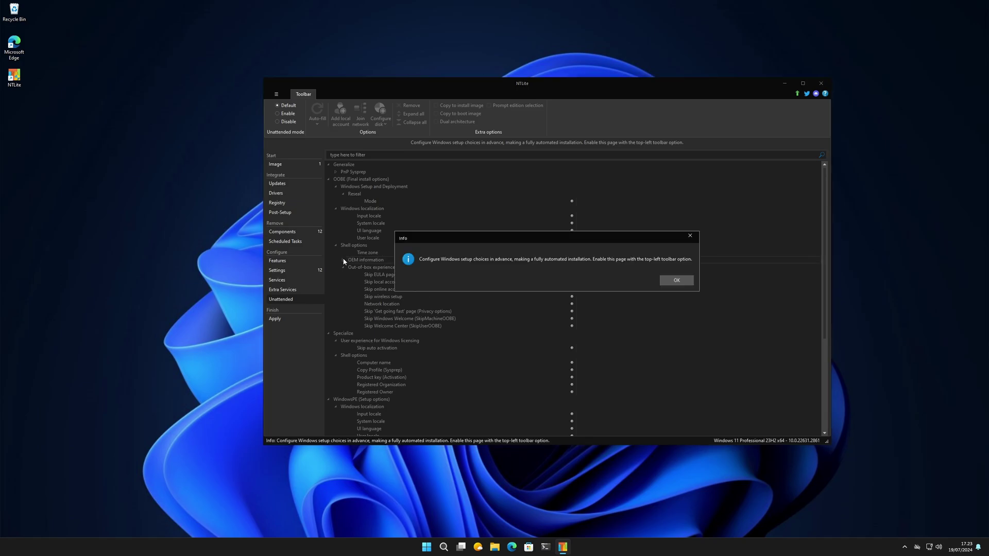
{"action": "left_click", "coordinate": [668, 284]}
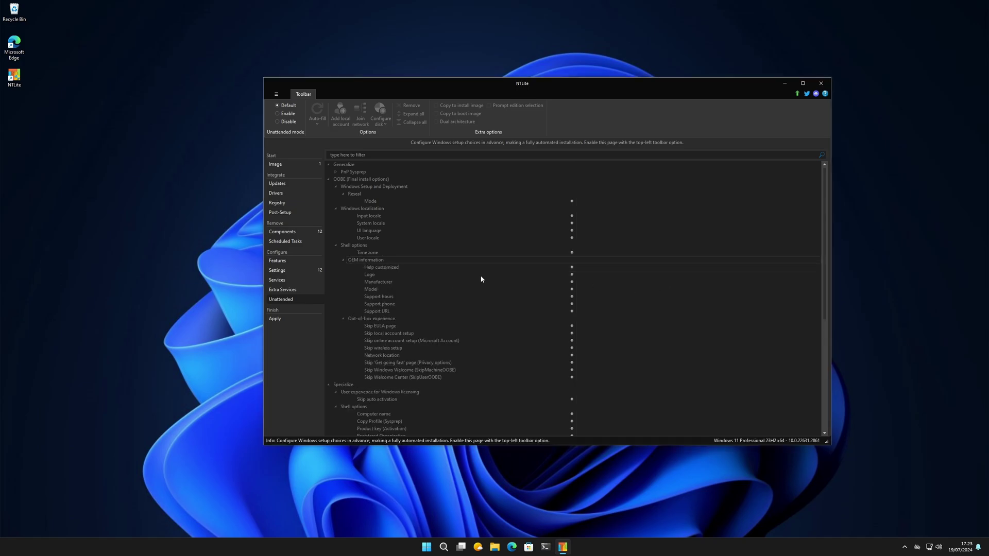
{"action": "left_click", "coordinate": [376, 275]}
{"action": "left_click", "coordinate": [678, 282]}
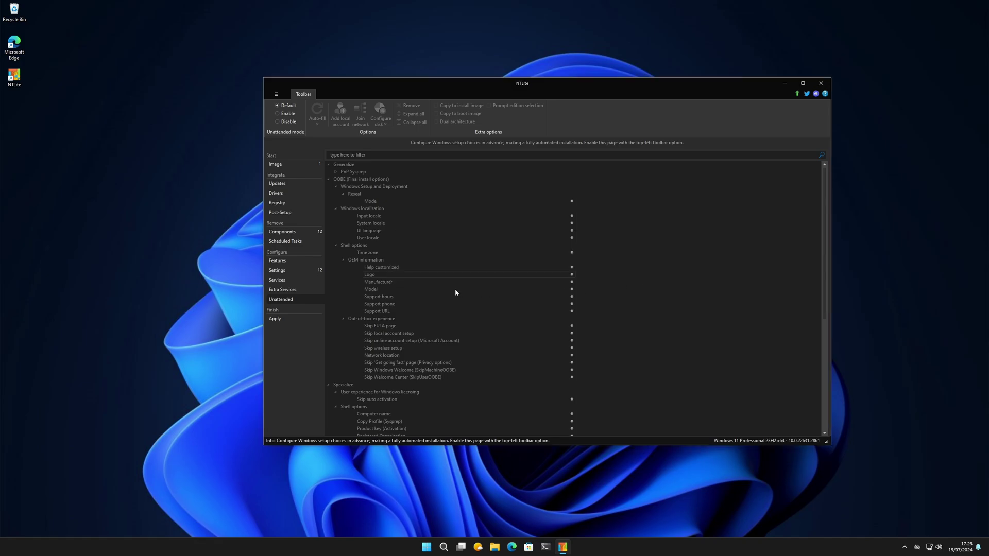
{"action": "left_click", "coordinate": [381, 289]}
{"action": "left_click", "coordinate": [676, 281]}
- Enable Unattended mode, exposing the Generalize, OOBE, Specialize and WindowsPE options
{"action": "left_click", "coordinate": [287, 113]}
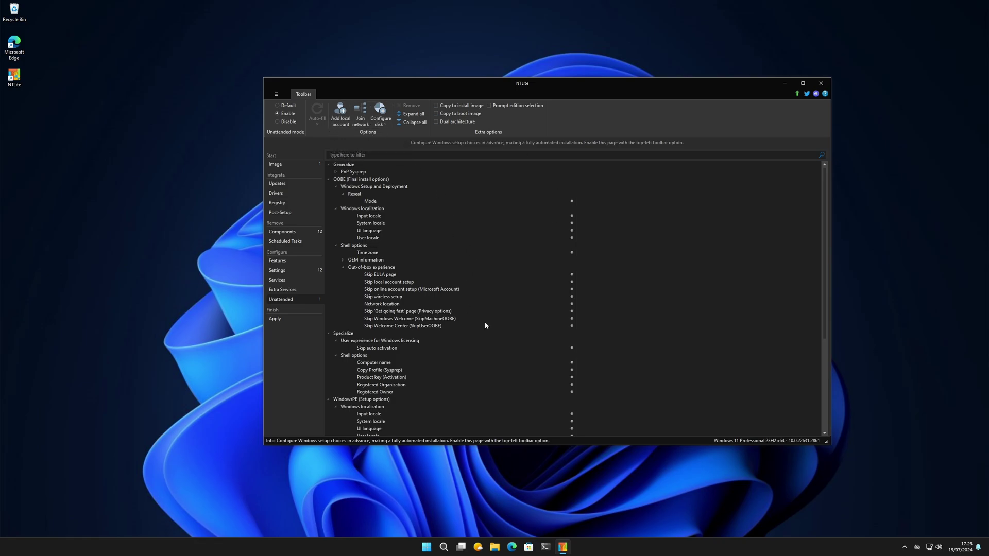
{"action": "scroll", "coordinate": [485, 325], "scroll_direction": "down", "scroll_amount": 1}
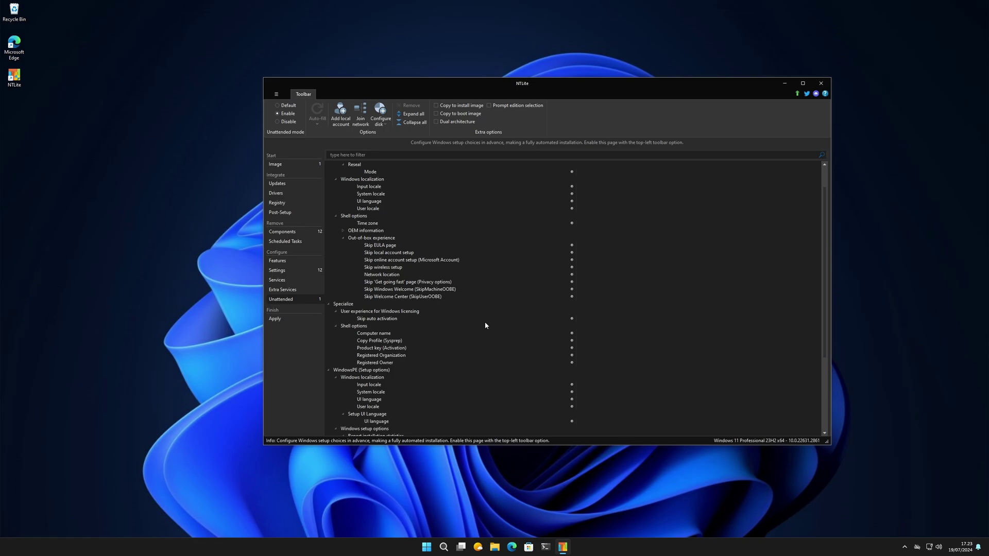
{"action": "scroll", "coordinate": [435, 248], "scroll_direction": "up", "scroll_amount": 2}
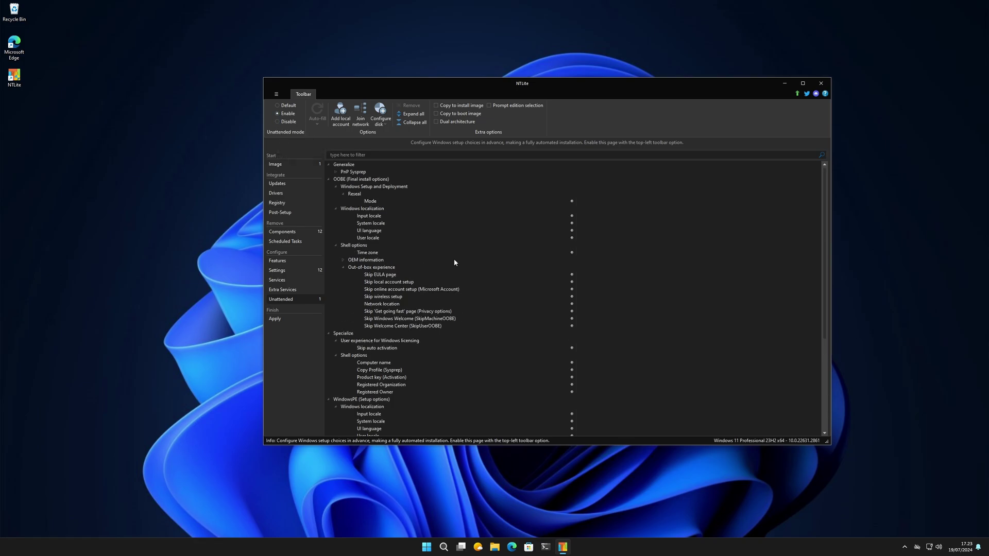
- Leave System locale blank and set the OEM information Model to 'bob linux'
{"action": "left_click", "coordinate": [604, 225]}
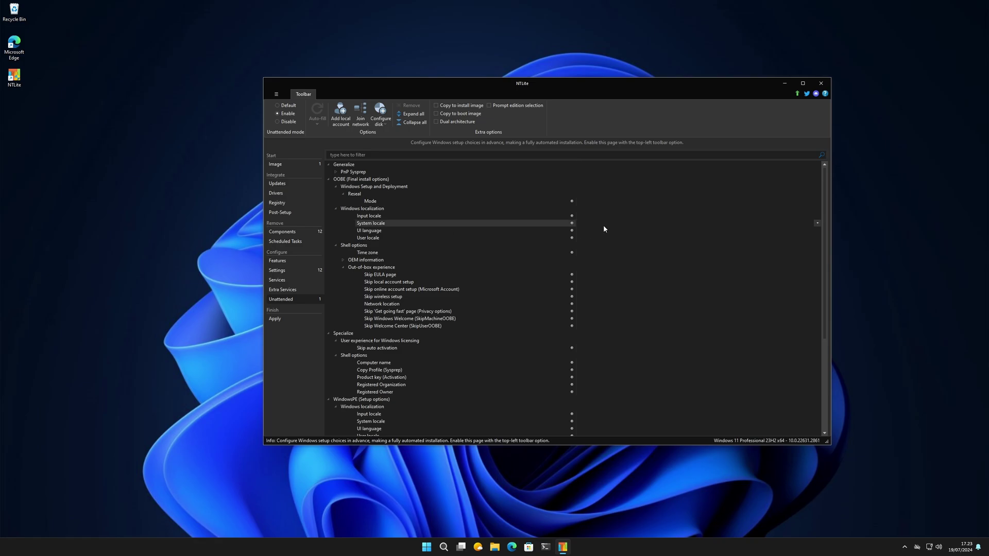
{"action": "left_click", "coordinate": [817, 224]}
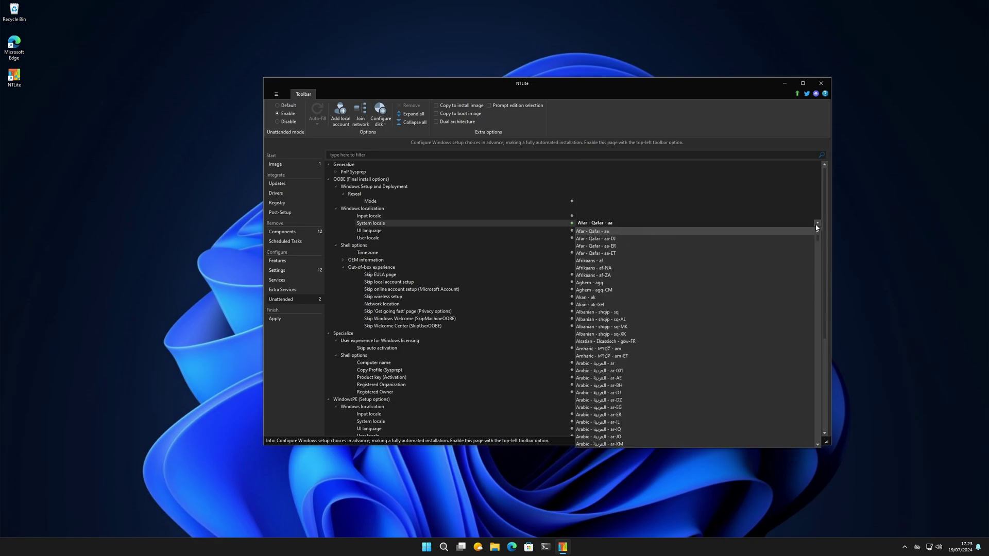
{"action": "left_click", "coordinate": [712, 232]}
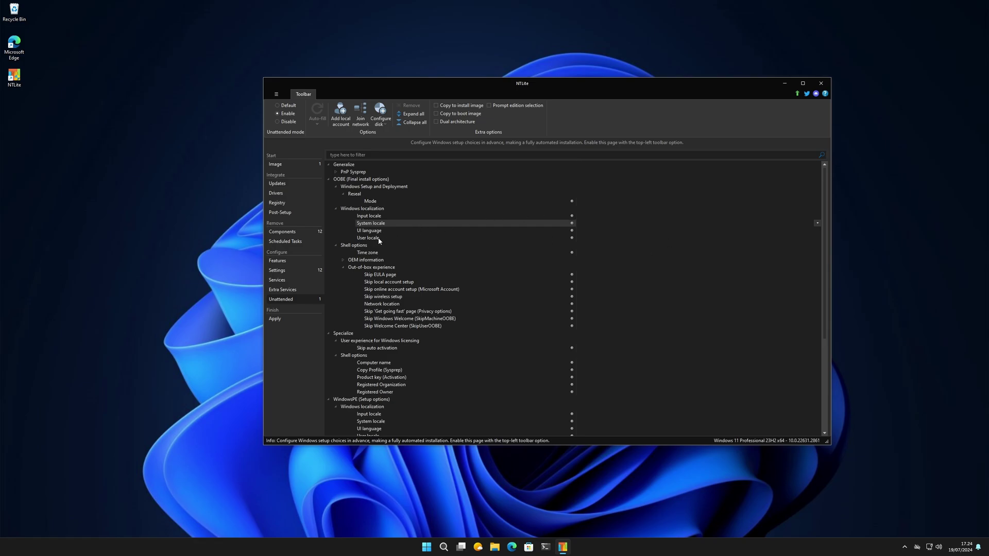
{"action": "left_click", "coordinate": [342, 260]}
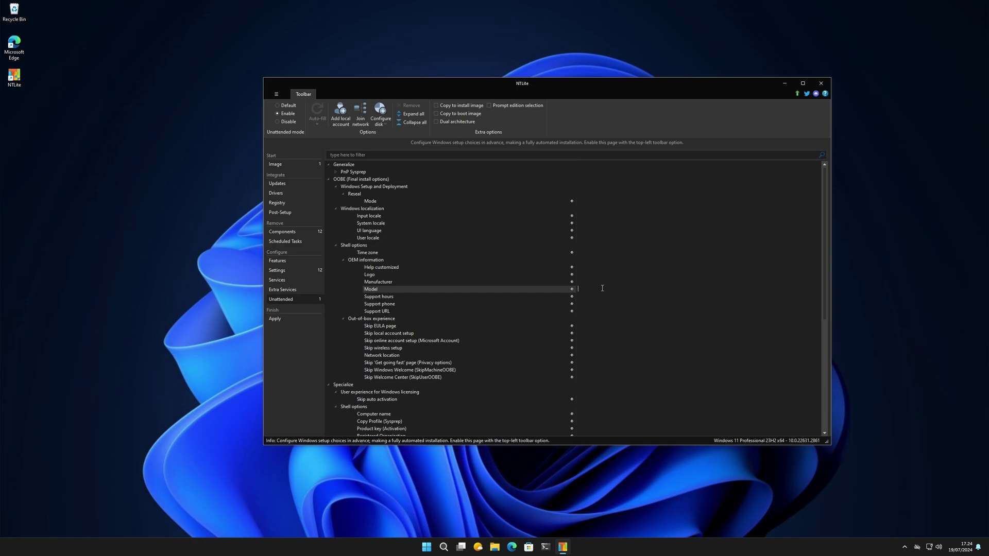
{"action": "type", "text": "bob linux"}
{"action": "left_click", "coordinate": [488, 303]}
- Set Skip online account setup and Skip wireless setup to true
{"action": "scroll", "coordinate": [484, 304], "scroll_direction": "down", "scroll_amount": 2}
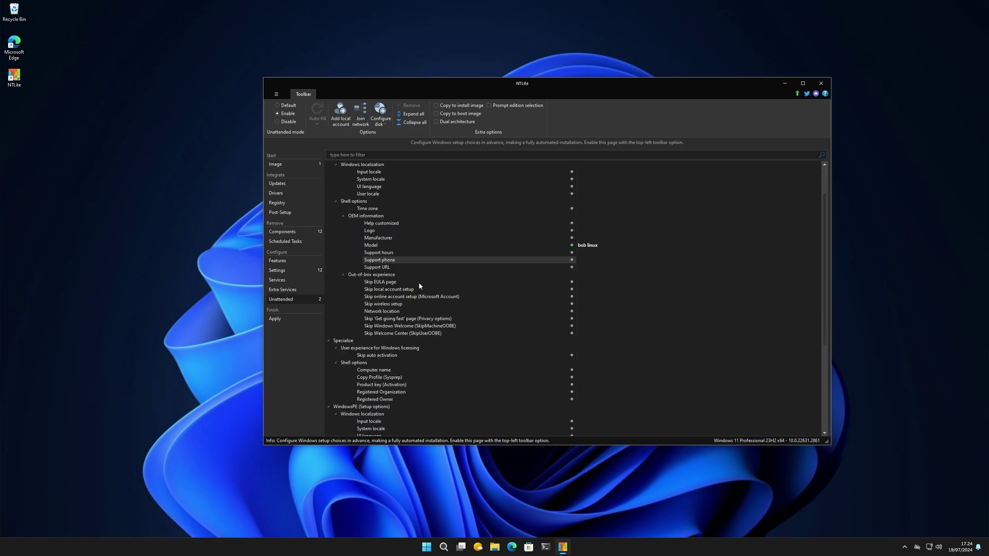
{"action": "left_click", "coordinate": [421, 283]}
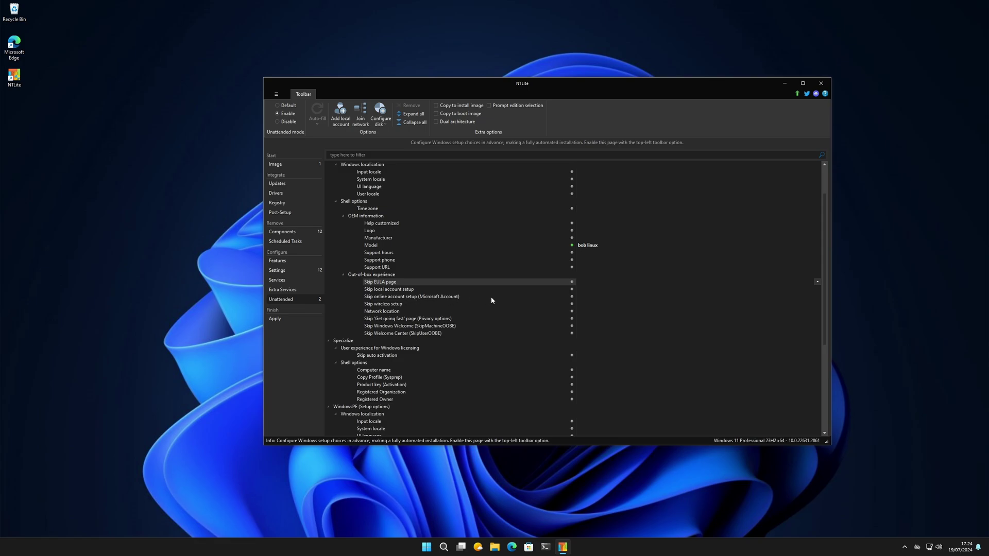
{"action": "double_click", "coordinate": [584, 298]}
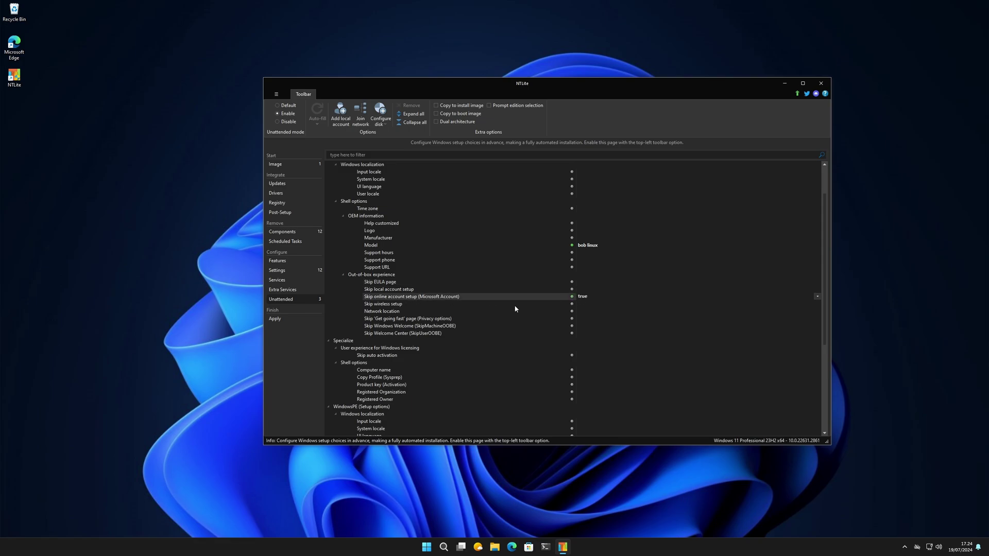
{"action": "double_click", "coordinate": [581, 304]}
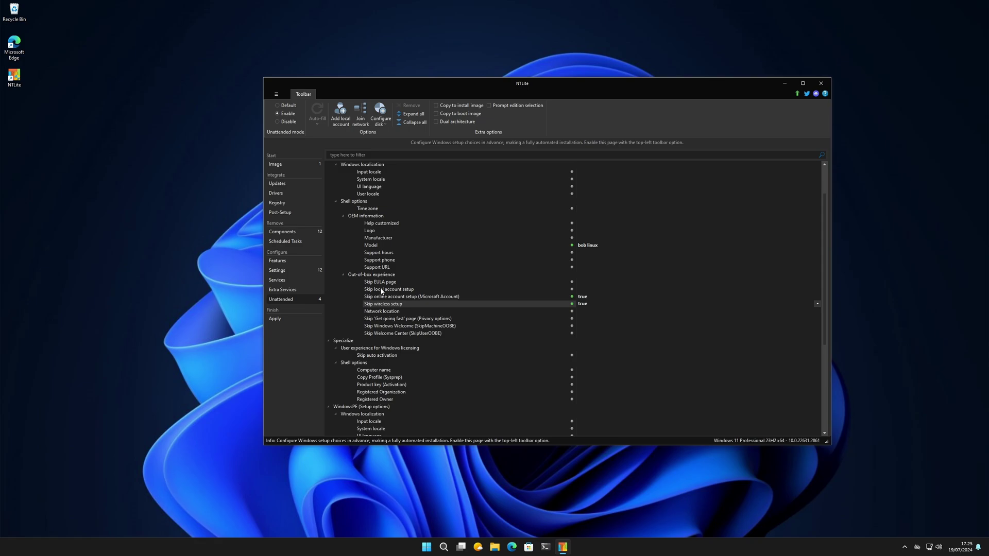
- Set Skip local account setup to false, accepting the warning, and set Computer name to linux
{"action": "left_click", "coordinate": [589, 287]}
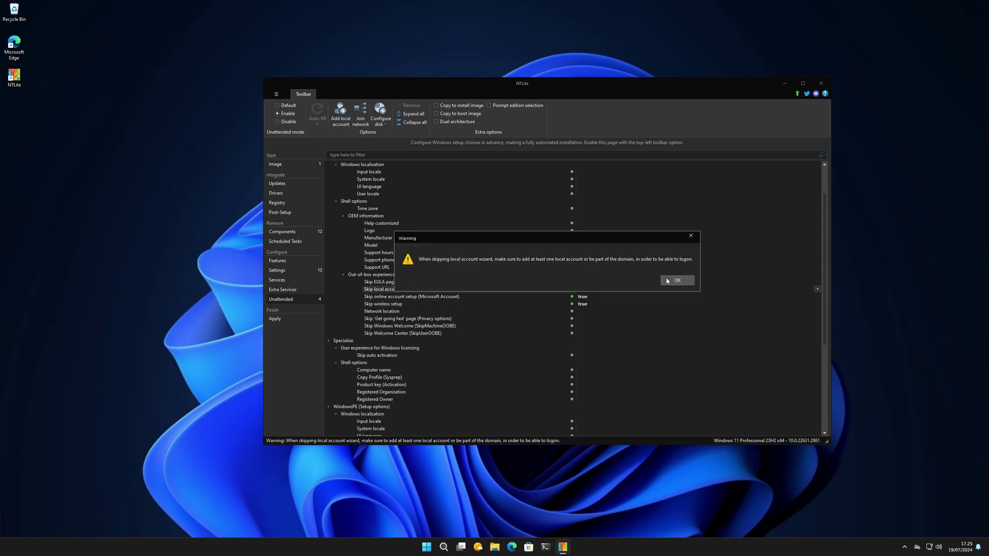
{"action": "key", "text": "Return"}
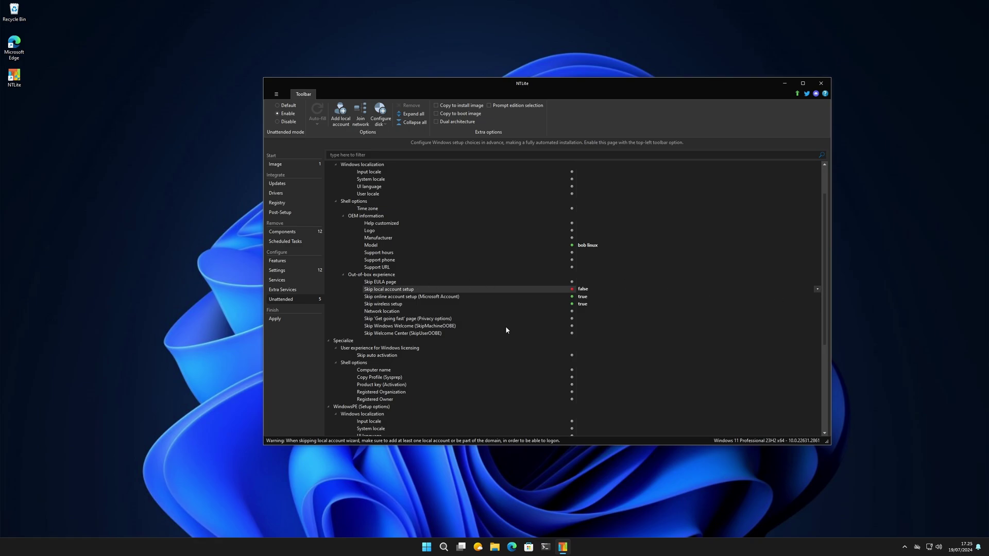
{"action": "scroll", "coordinate": [487, 308], "scroll_direction": "down", "scroll_amount": 3}
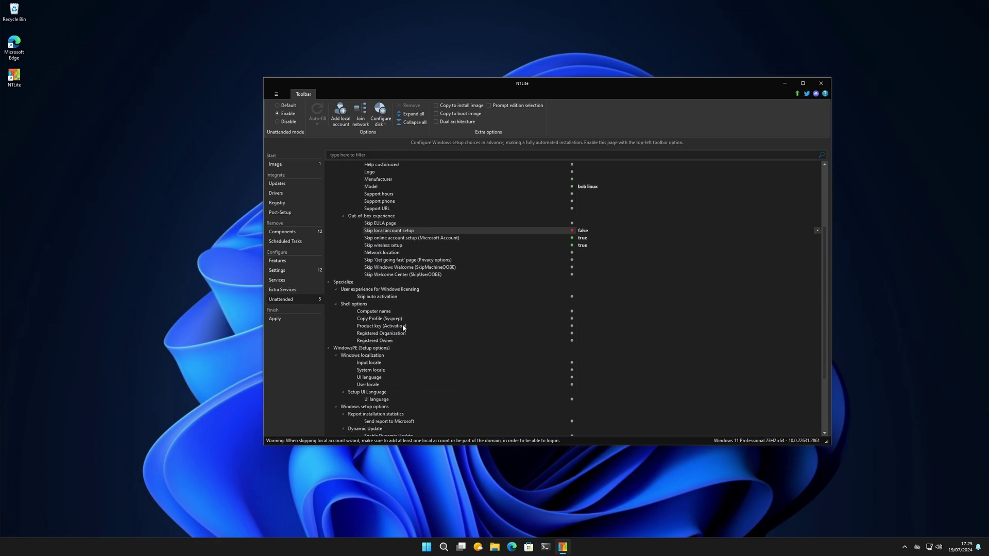
{"action": "left_click", "coordinate": [593, 311]}
{"action": "type", "text": "linu"}
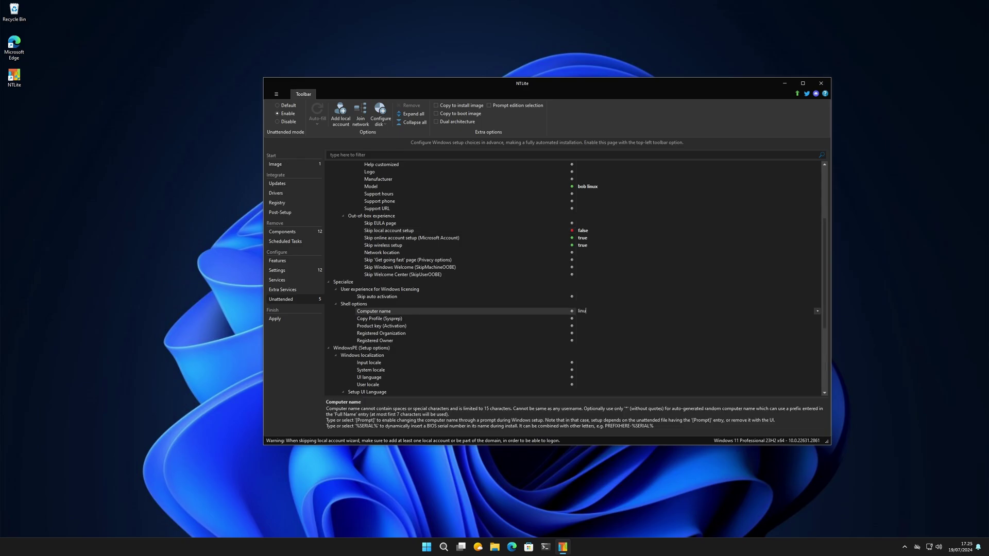
{"action": "key", "text": "Return"}
{"action": "scroll", "coordinate": [405, 298], "scroll_direction": "down", "scroll_amount": 2}
- Select the Product key (Activation) and Product key (Setup) values for editing
{"action": "left_click", "coordinate": [601, 297]}
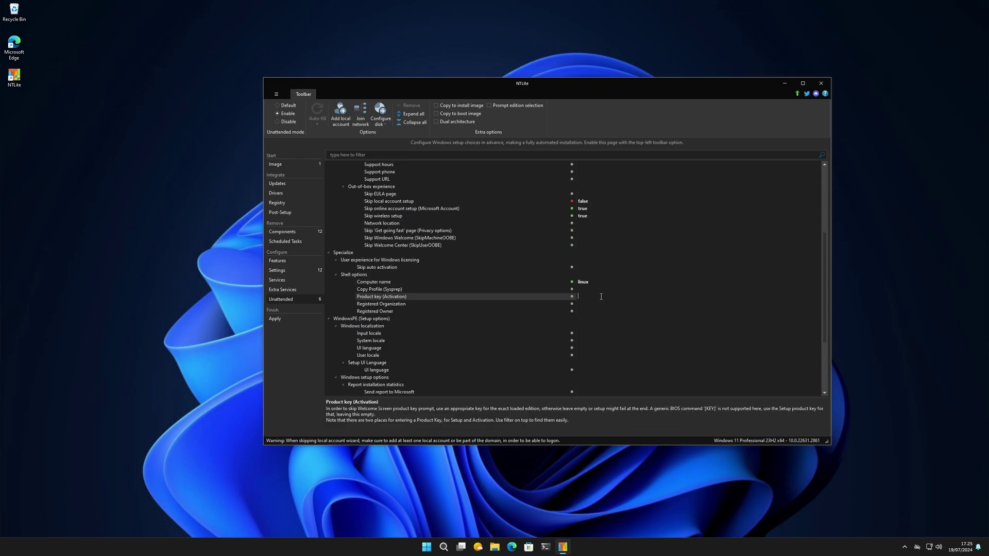
{"action": "scroll", "coordinate": [508, 311], "scroll_direction": "down", "scroll_amount": 2}
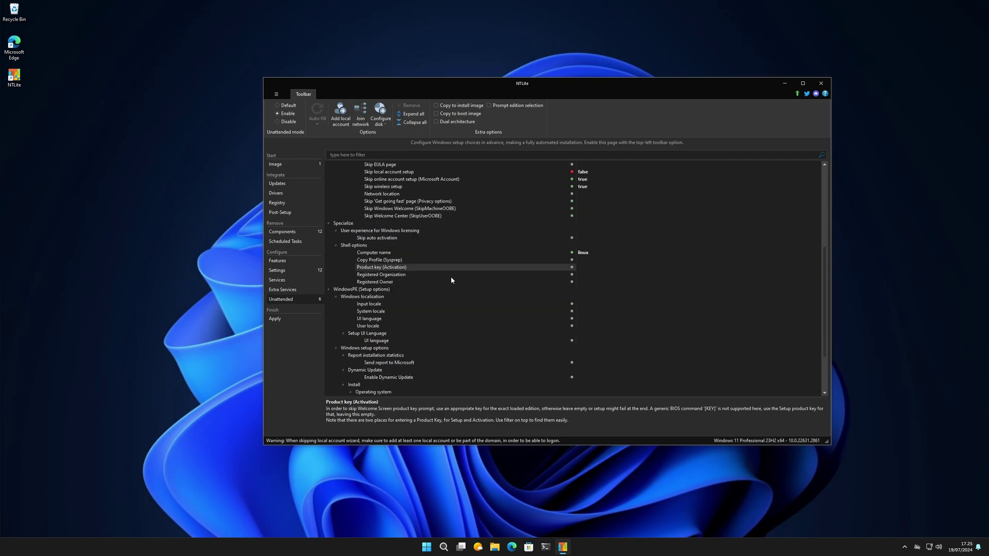
{"action": "scroll", "coordinate": [441, 310], "scroll_direction": "down", "scroll_amount": 2}
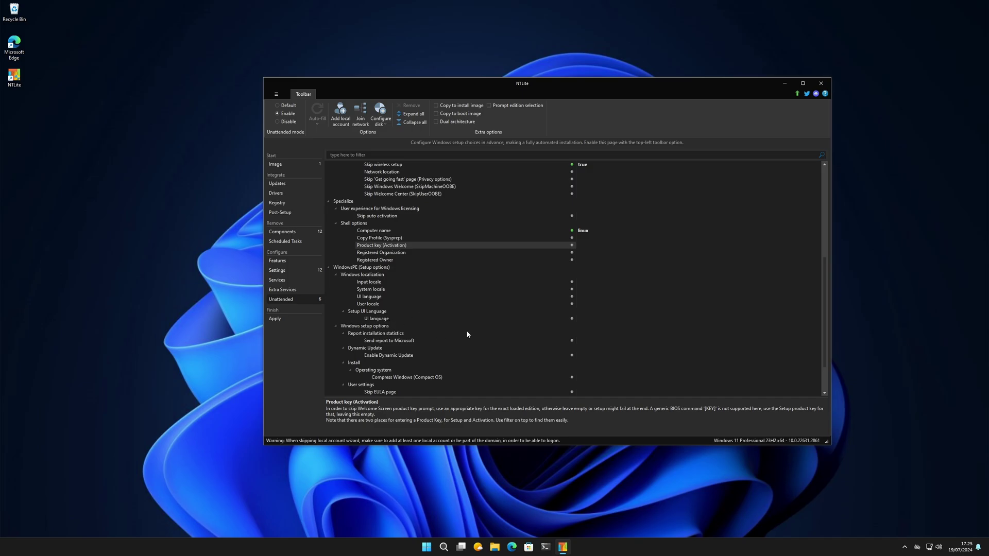
{"action": "scroll", "coordinate": [356, 351], "scroll_direction": "down", "scroll_amount": 3}
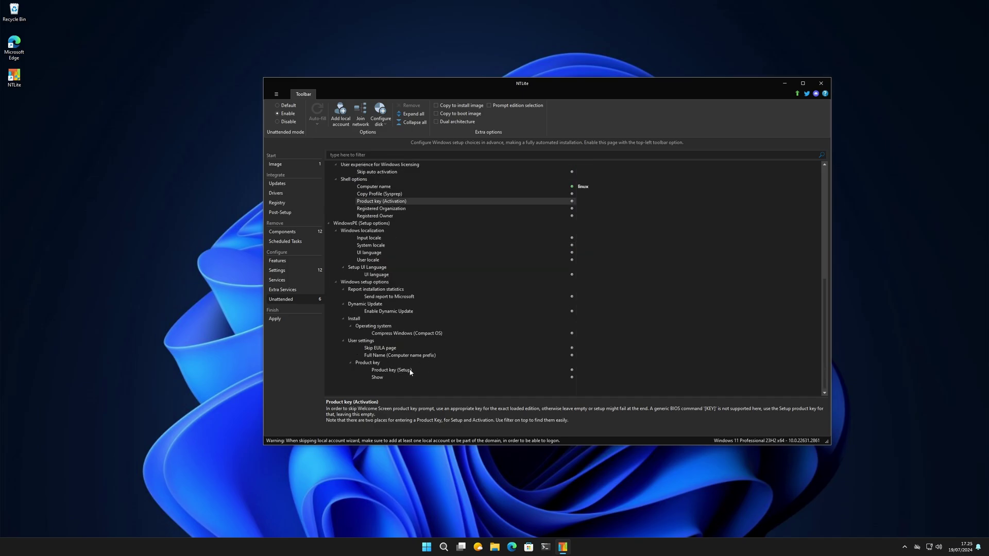
{"action": "left_click", "coordinate": [593, 370]}
{"action": "scroll", "coordinate": [477, 356], "scroll_direction": "up", "scroll_amount": 8}
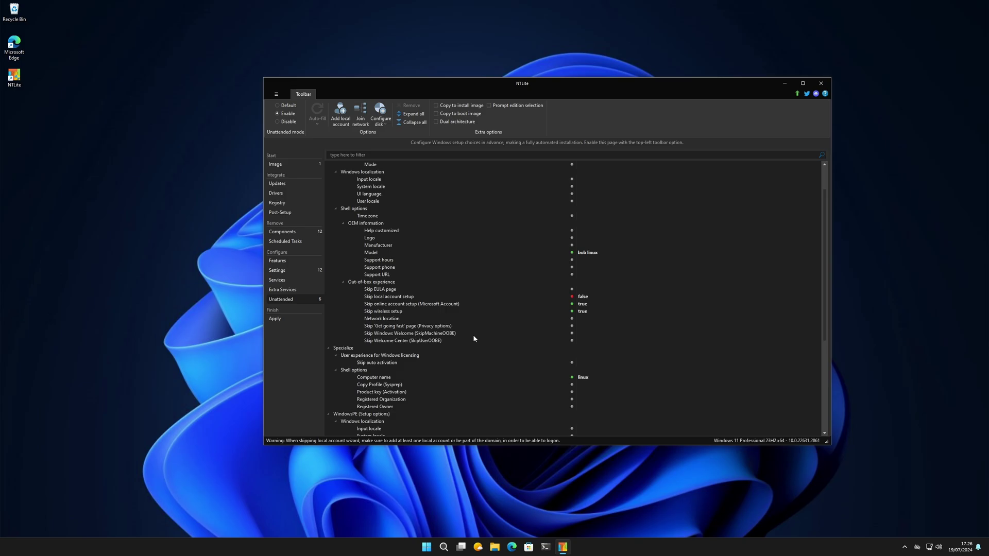
- On the Apply page, mark Pro N, Pro Education, Pro Education N and both Workstations editions for removal
{"action": "left_click_drag", "start_coordinate": [606, 96], "coordinate": [655, 110]}
{"action": "left_click", "coordinate": [327, 335]}
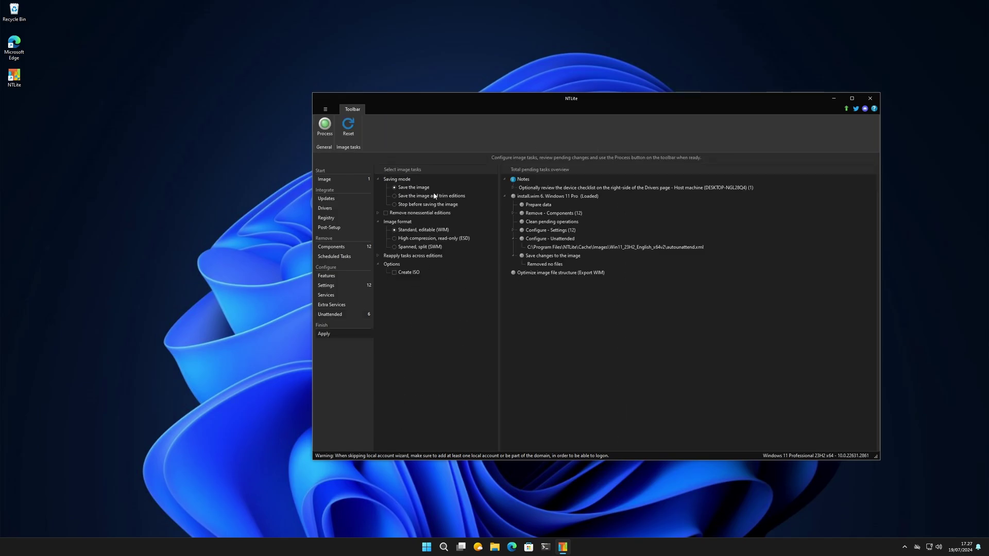
{"action": "left_click", "coordinate": [377, 213]}
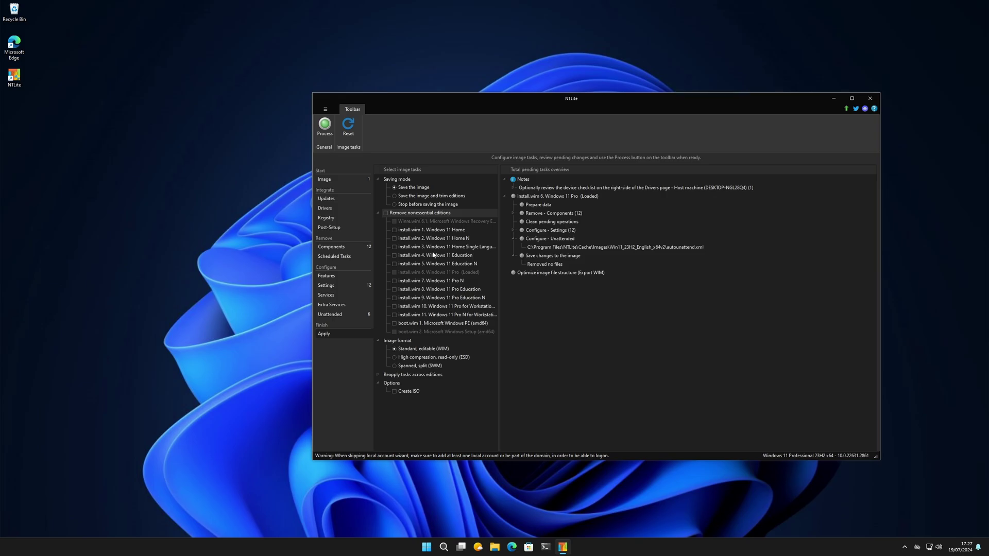
{"action": "left_click", "coordinate": [394, 280]}
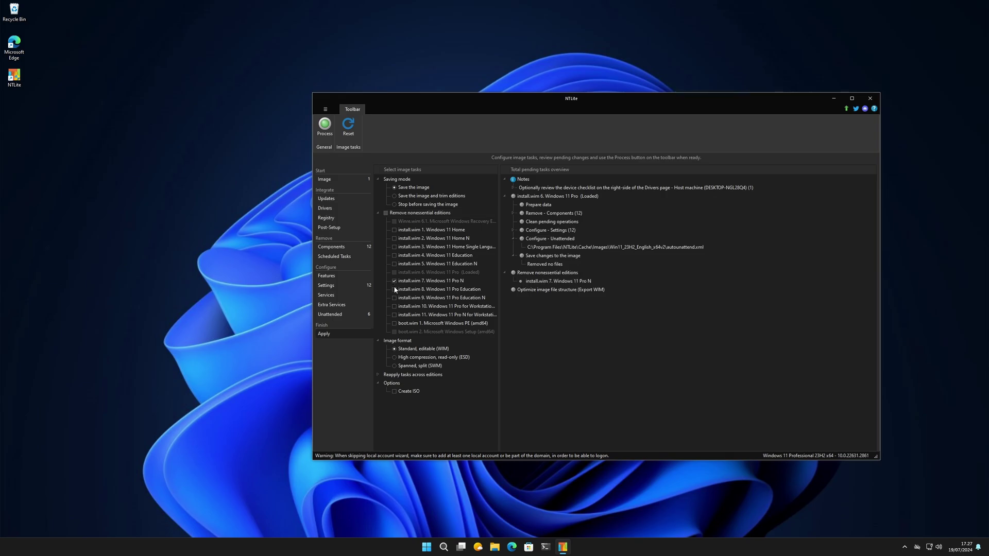
{"action": "left_click", "coordinate": [394, 290]}
{"action": "left_click", "coordinate": [394, 297]}
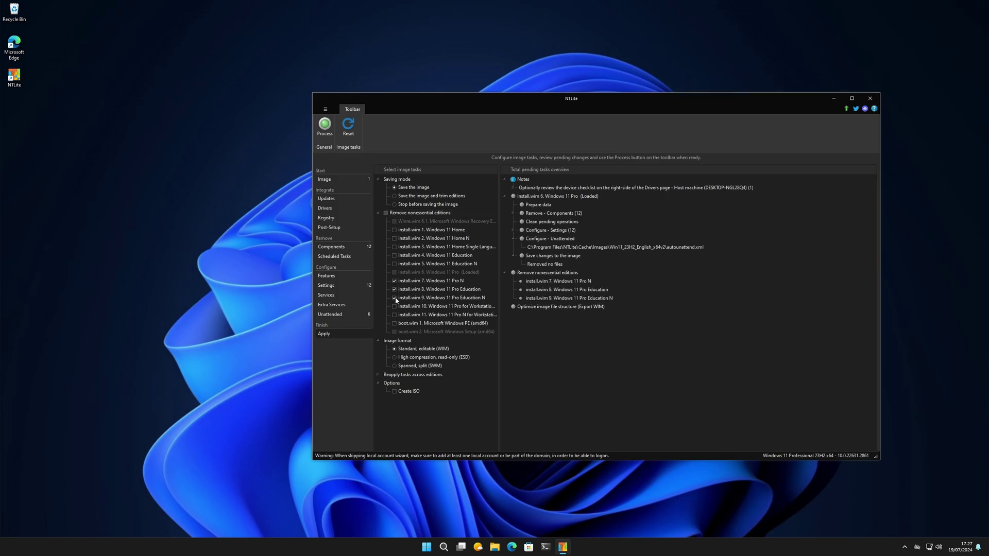
{"action": "left_click", "coordinate": [394, 306]}
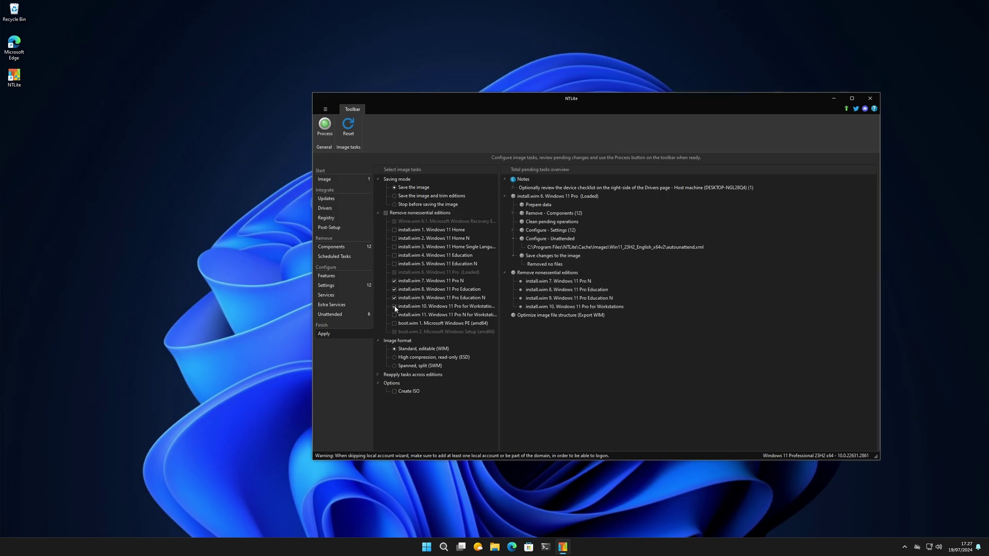
{"action": "left_click", "coordinate": [395, 313]}
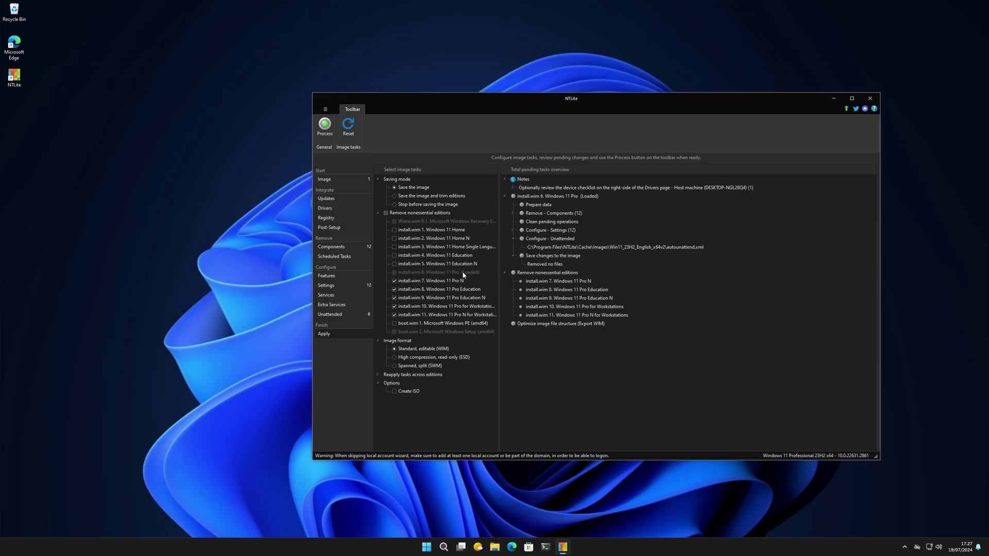
- Also mark Education, Education N, Home Single Language, Home N and Home for removal, then return to Image
{"action": "left_click", "coordinate": [394, 263]}
{"action": "left_click", "coordinate": [394, 255]}
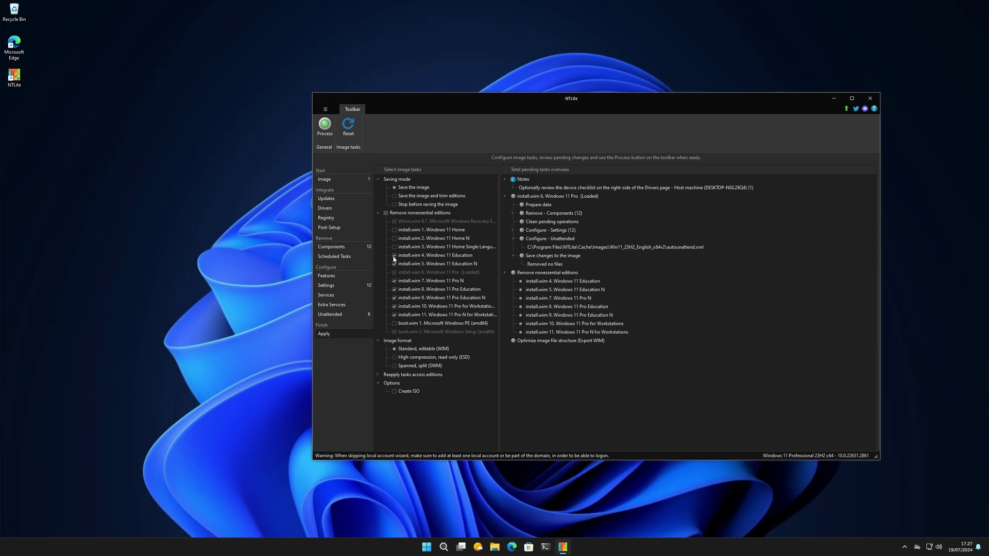
{"action": "left_click", "coordinate": [394, 247]}
{"action": "left_click", "coordinate": [394, 238]}
{"action": "left_click", "coordinate": [394, 230]}
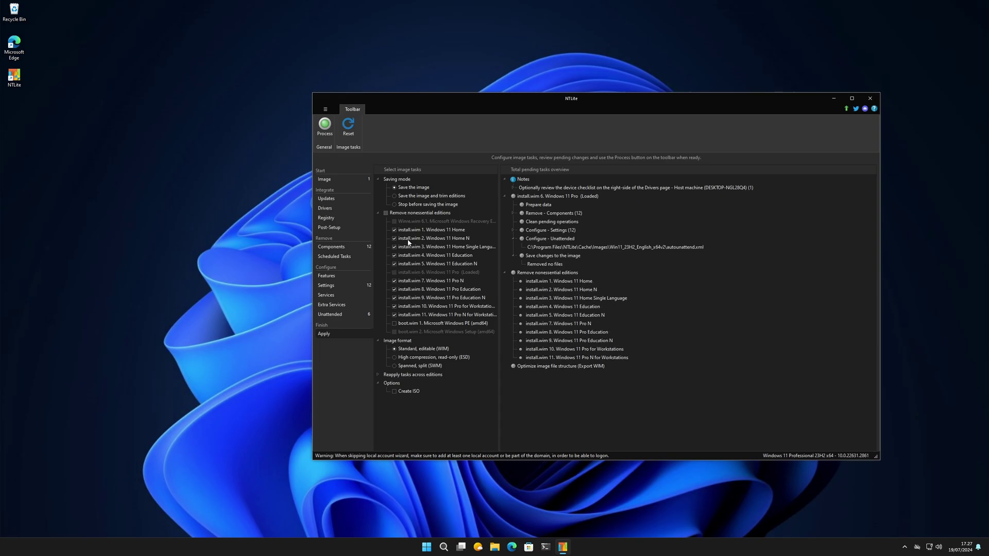
{"action": "left_click", "coordinate": [342, 178]}
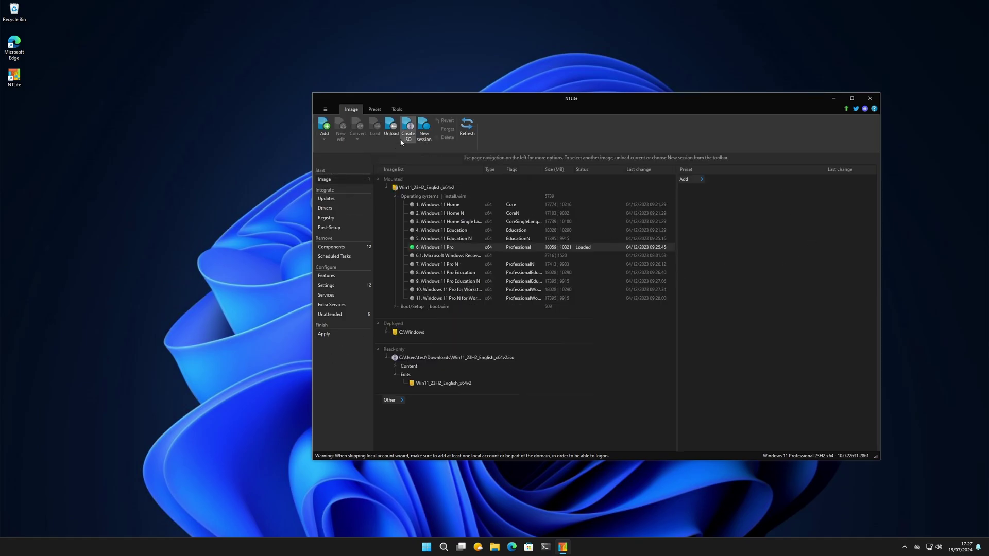
- Save the current image settings with Save as under the preset name 'testlaptop'
{"action": "left_click", "coordinate": [374, 110]}
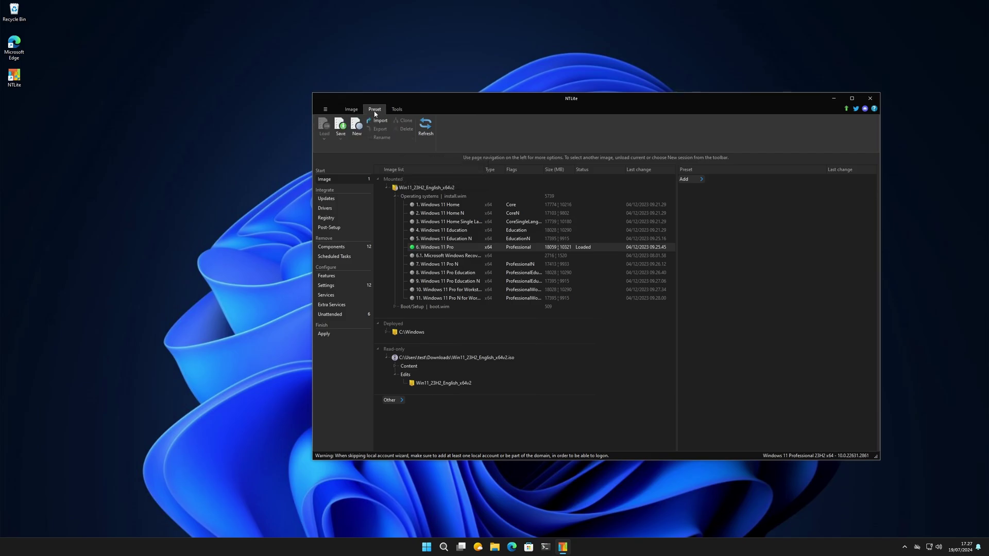
{"action": "left_click", "coordinate": [343, 134]}
{"action": "left_click", "coordinate": [362, 157]}
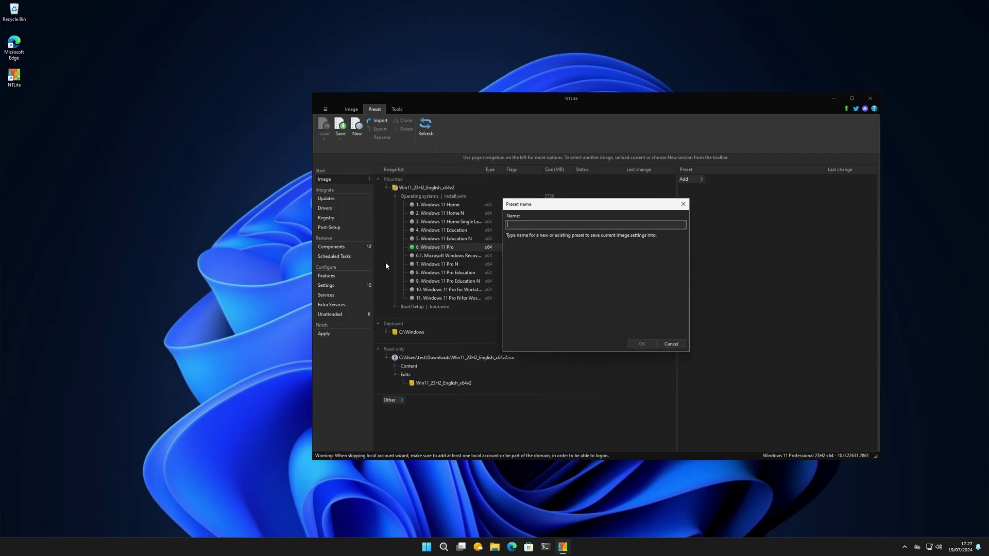
{"action": "type", "text": "testlaptop"}
{"action": "key", "text": "Return"}
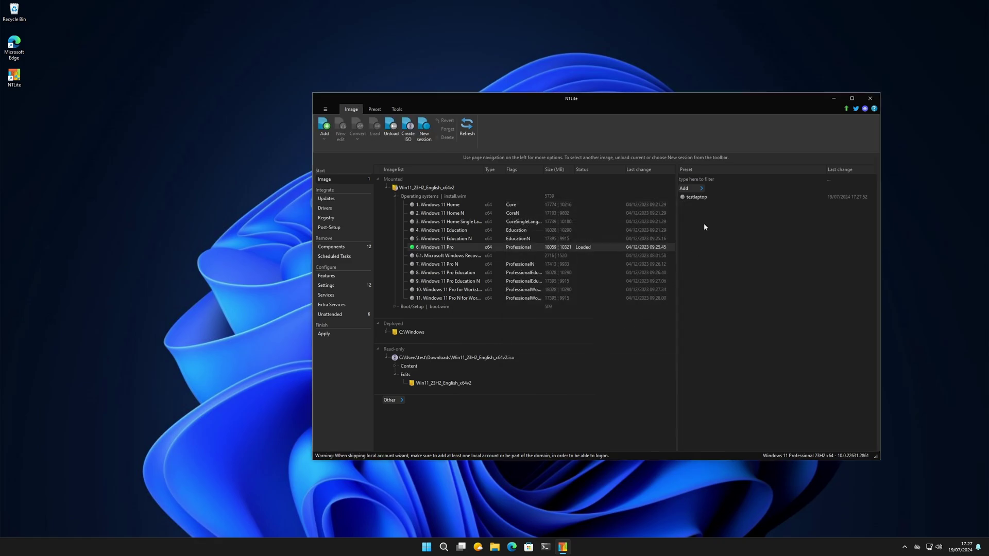
{"action": "left_click", "coordinate": [685, 188]}
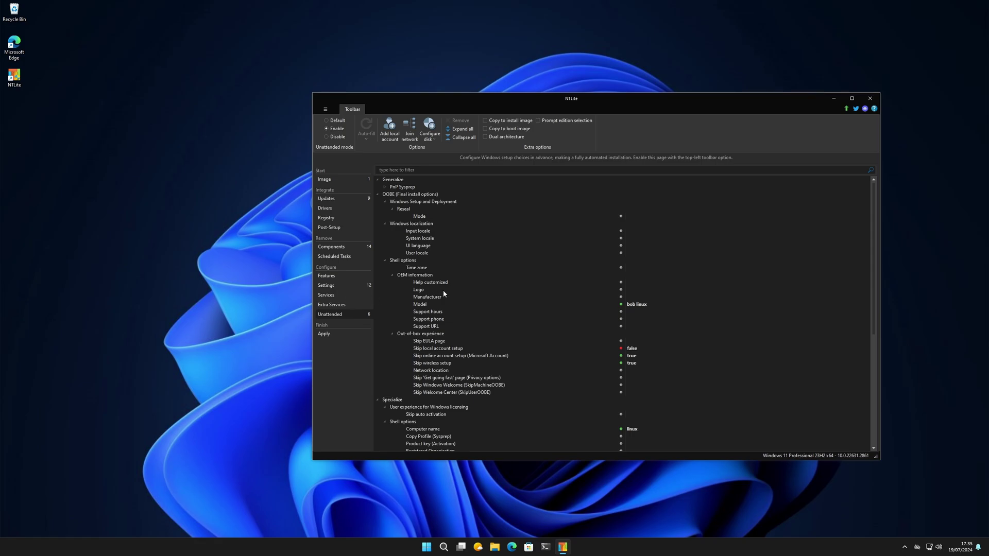
- Review the Unattended settings list unchanged, then bring up the Windows Start menu
{"action": "scroll", "coordinate": [453, 299], "scroll_direction": "down", "scroll_amount": 2}
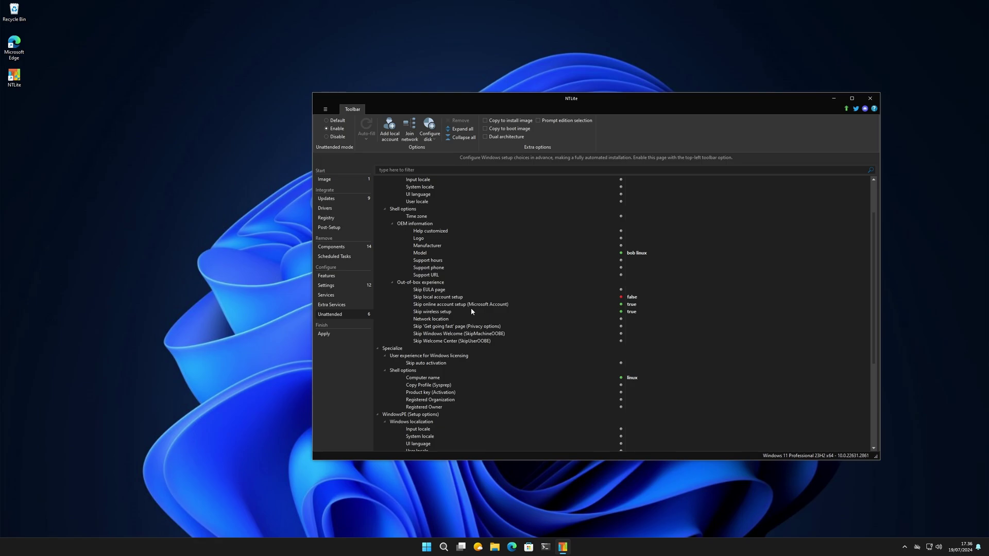
{"action": "left_click", "coordinate": [427, 547]}
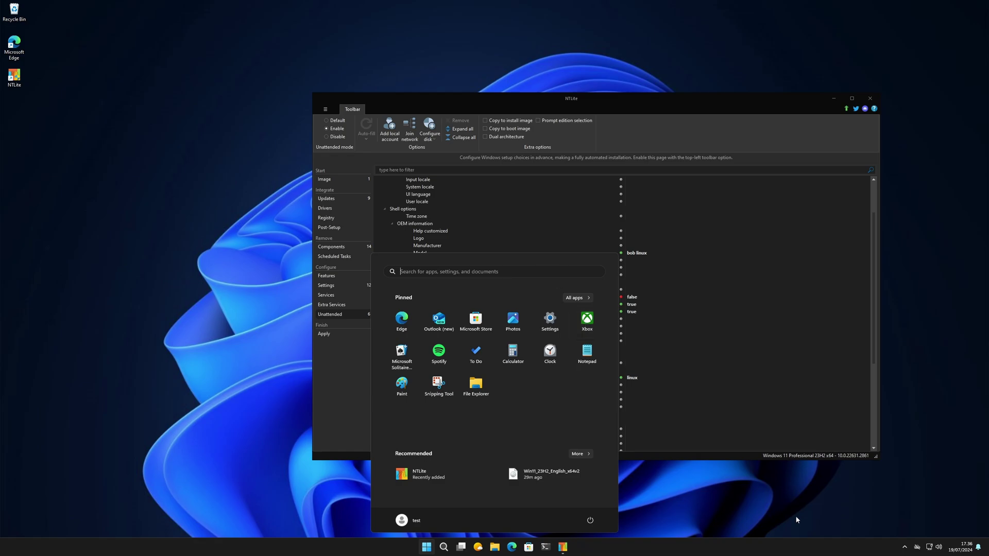
- On the Apply page, enable Create ISO saving NTLite.iso in Downloads with label NTLite
{"action": "left_click", "coordinate": [348, 340]}
{"action": "left_click", "coordinate": [339, 332]}
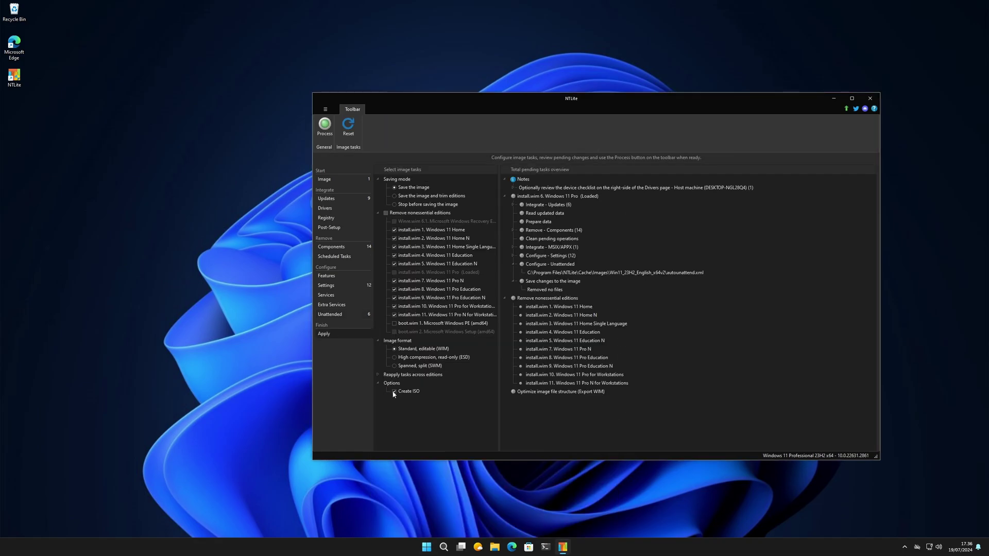
{"action": "left_click", "coordinate": [394, 391]}
{"action": "left_click", "coordinate": [854, 444]}
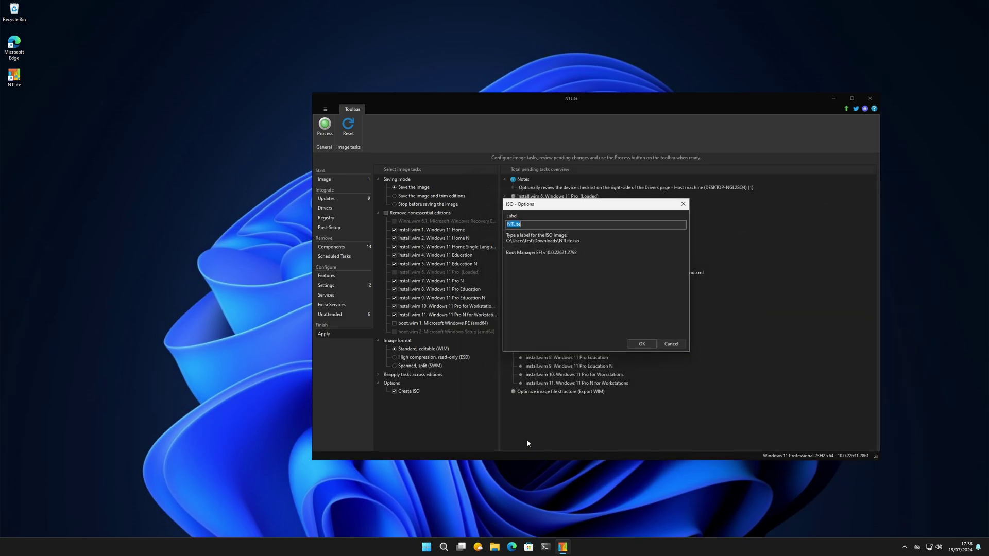
{"action": "key", "text": "Return"}
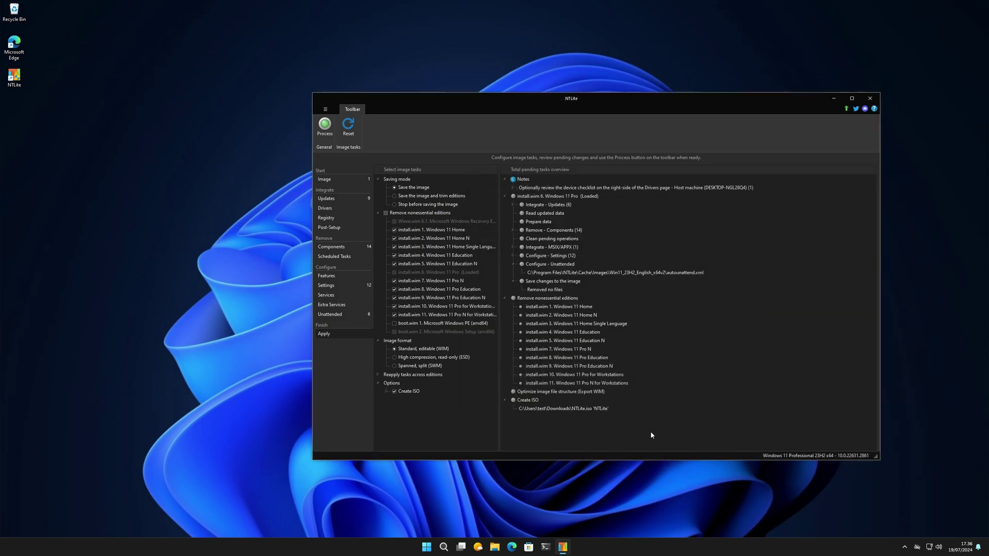